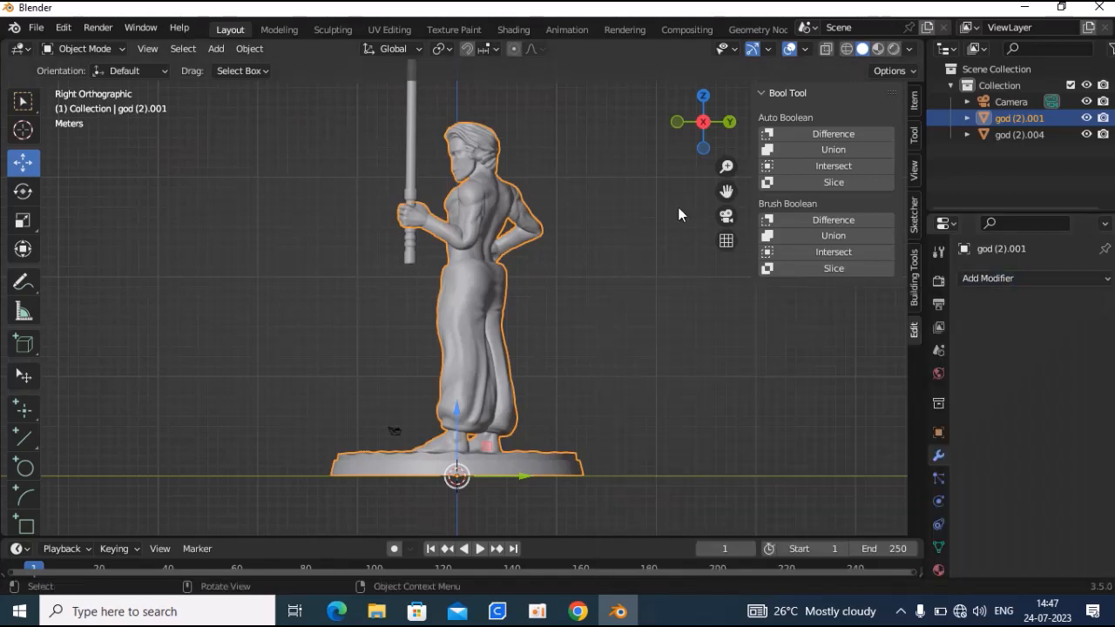
Look up the Bool Tool add-on in the preferences by searching the add-ons for "BOOL"
click(702, 121)
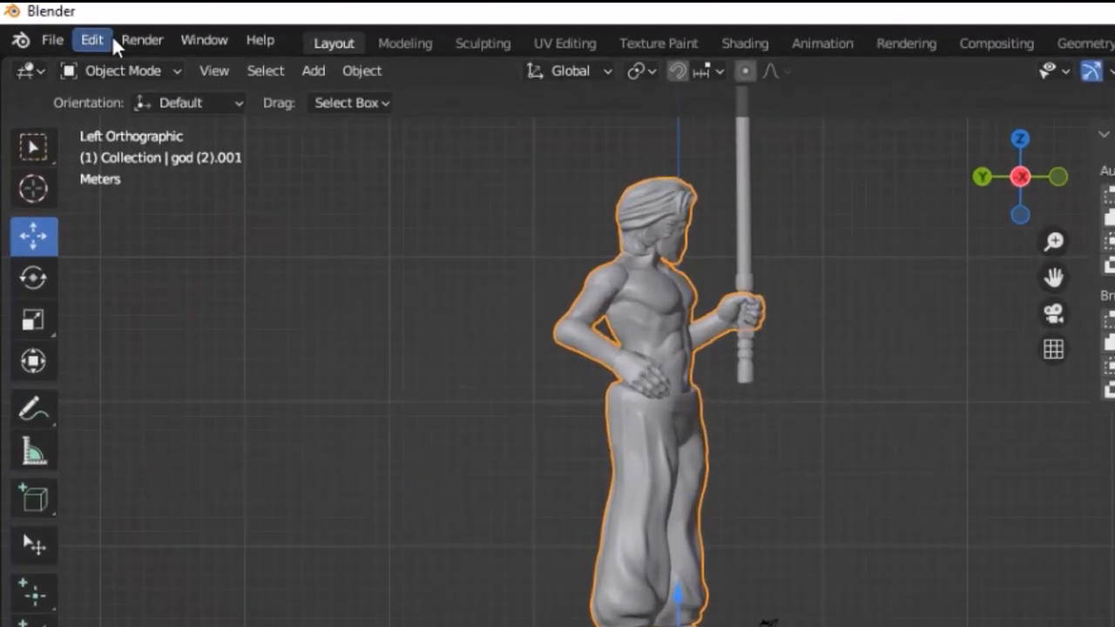
click(113, 40)
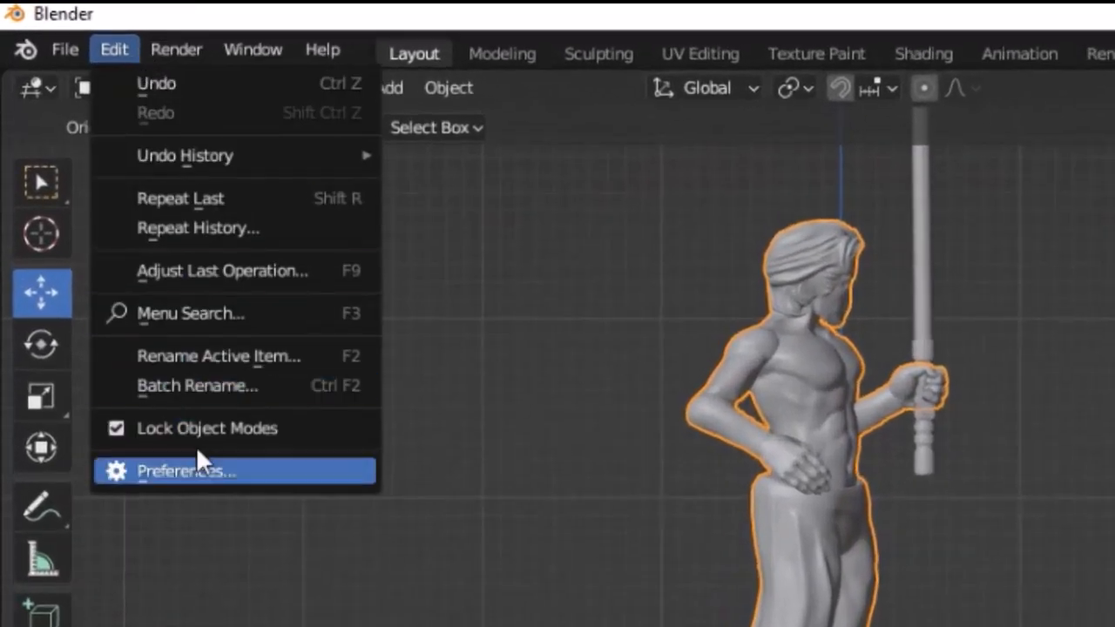
click(169, 382)
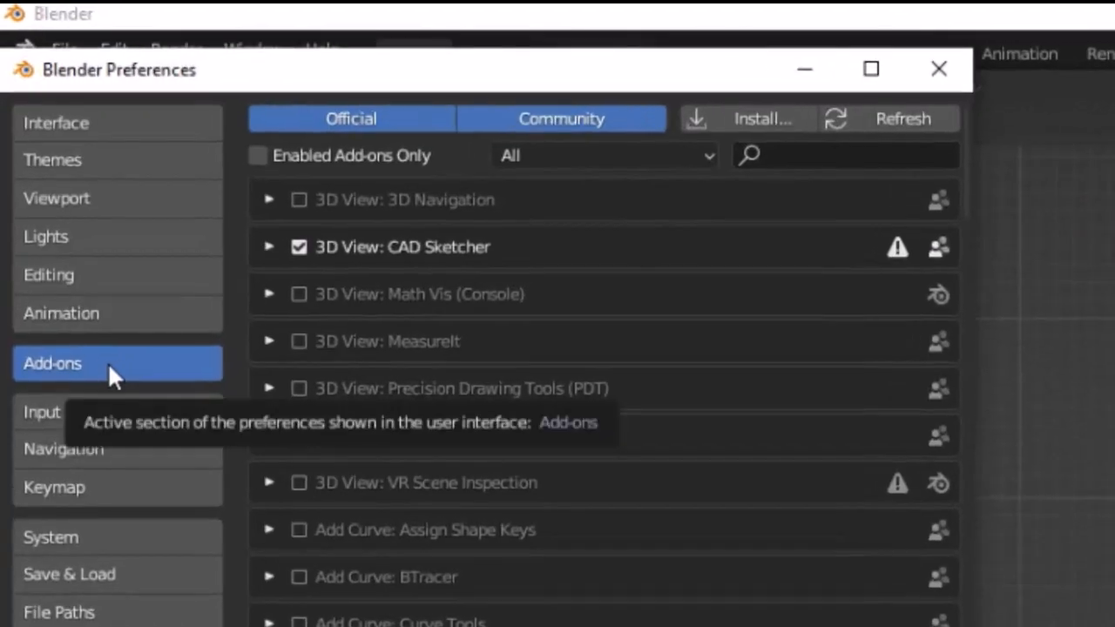
click(783, 155)
text(BOO)
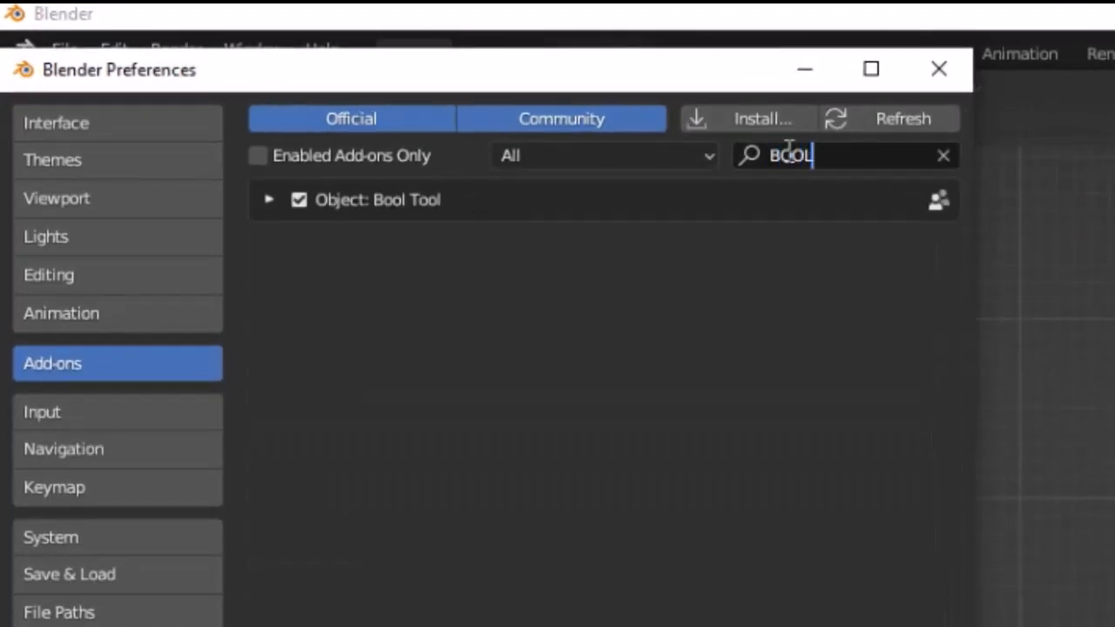
text(L)
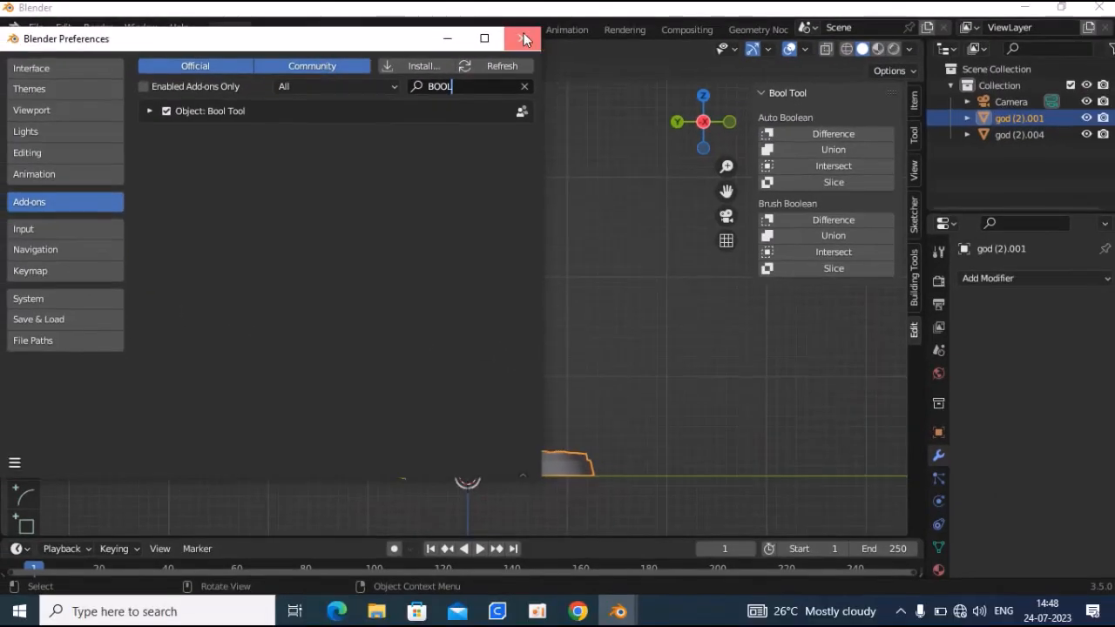
click(1082, 94)
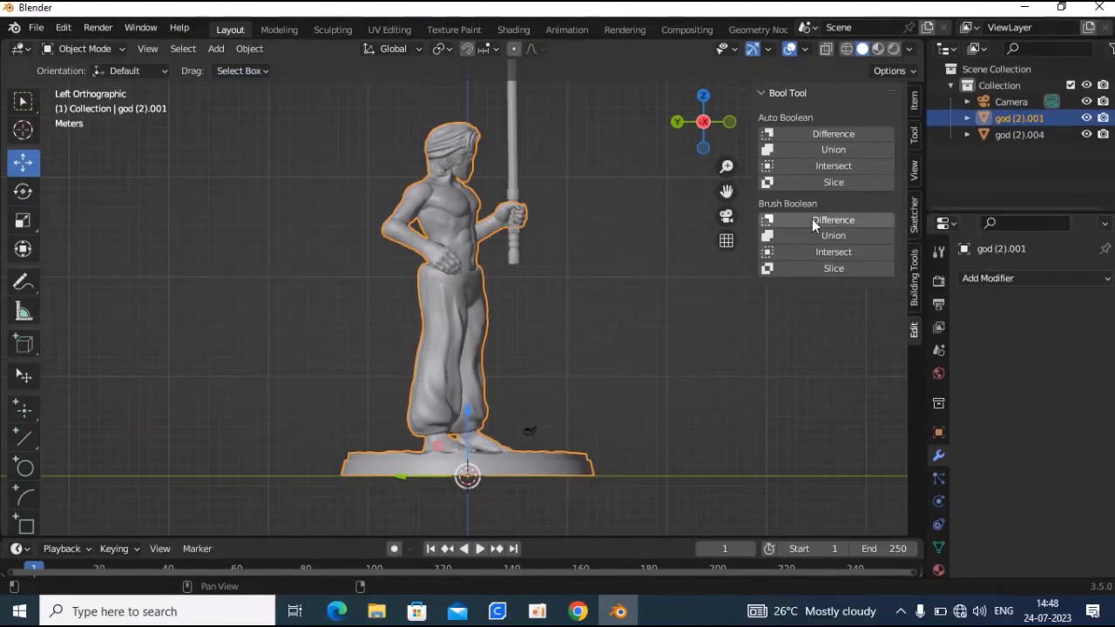
Examine the Bool Tool add-on's details and its shortcuts for the auto and brush operators in the preferences
click(65, 29)
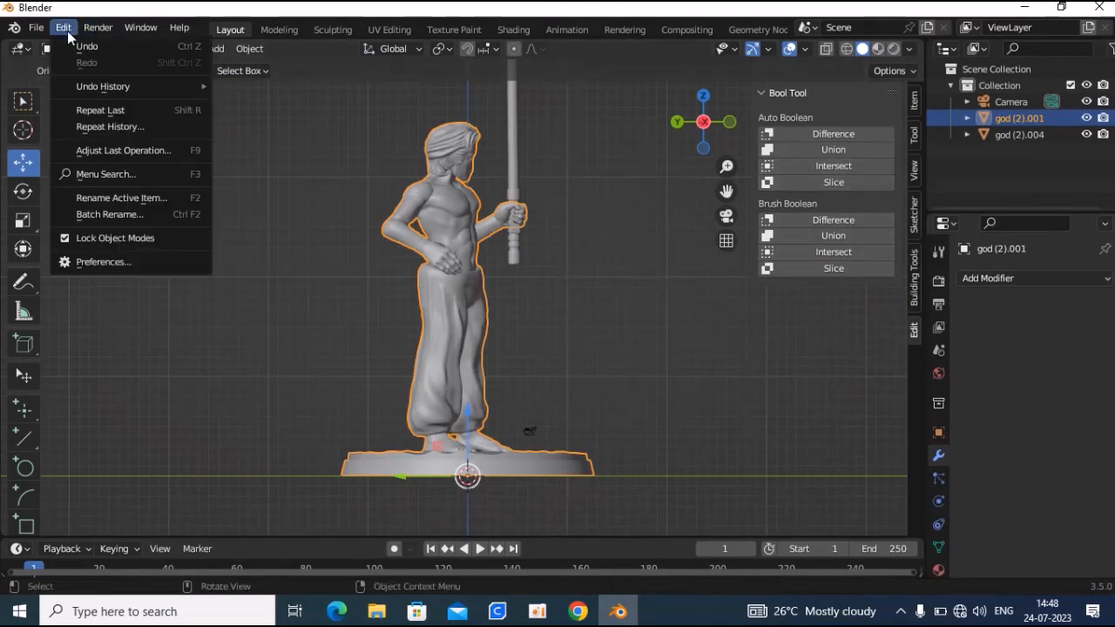
click(134, 262)
click(150, 110)
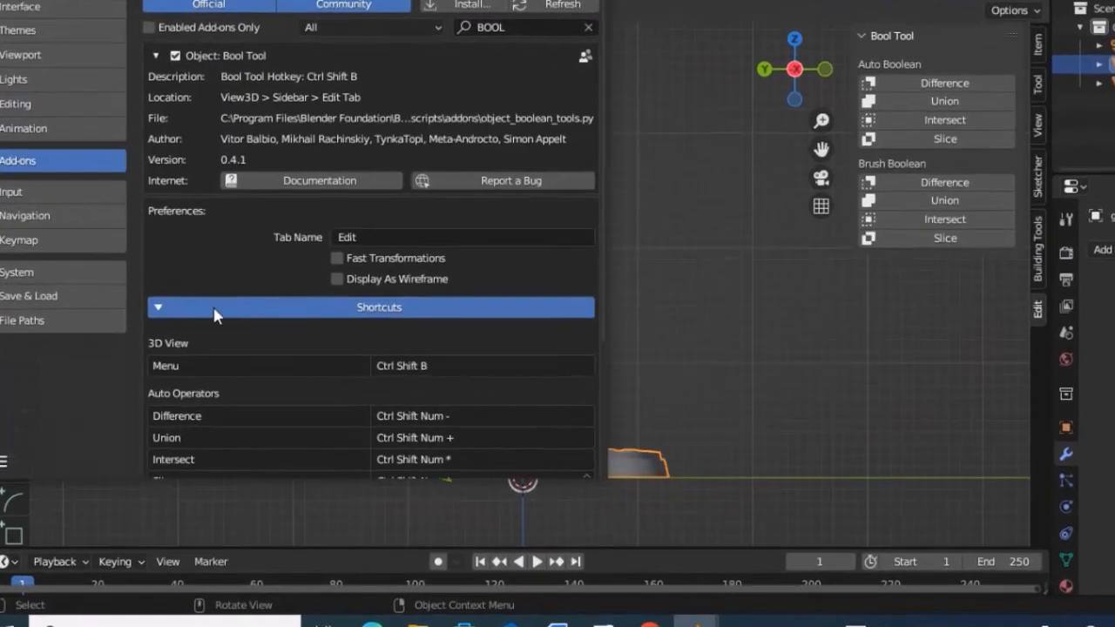
scroll(334, 394, down, 3)
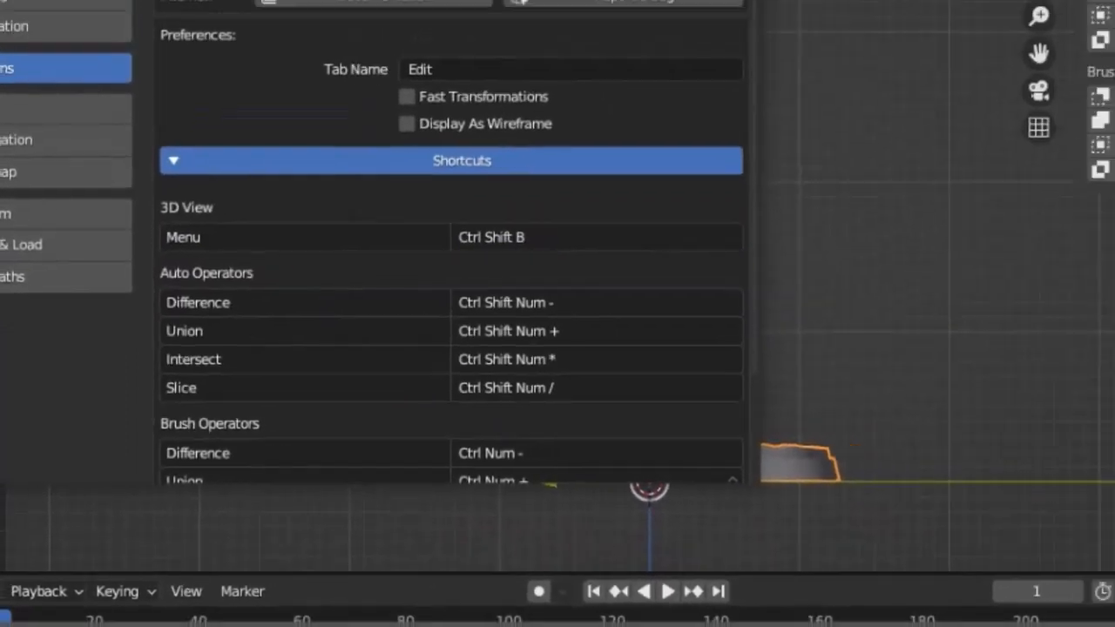
click(526, 38)
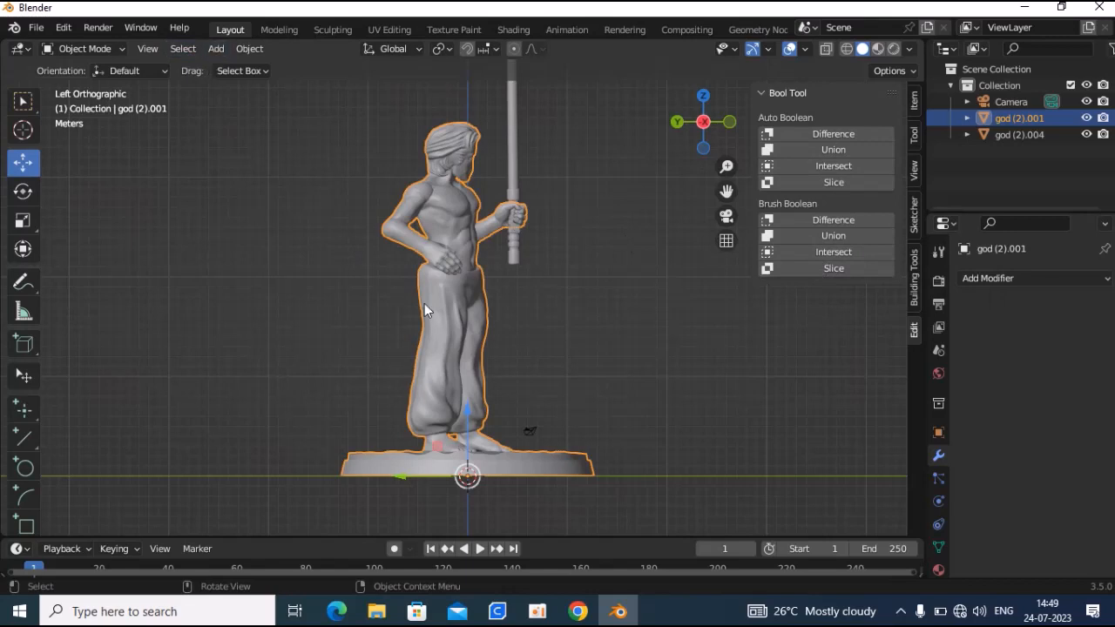
Add a mesh plane at the statue's base and set its size to 2.05 m
click(216, 47)
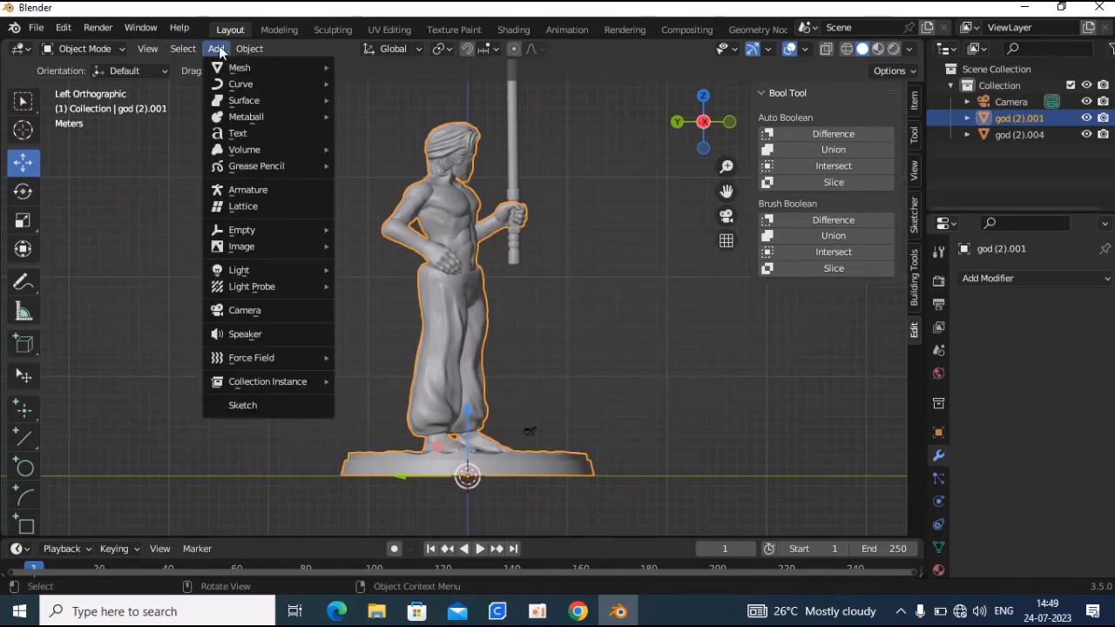
mouse_move(301, 68)
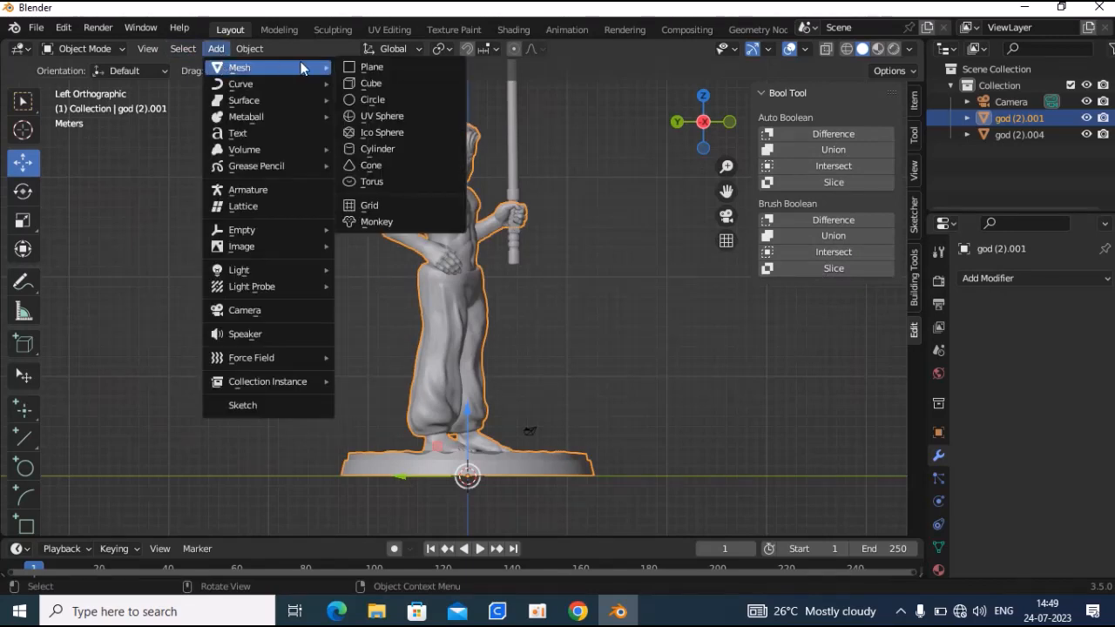
click(350, 71)
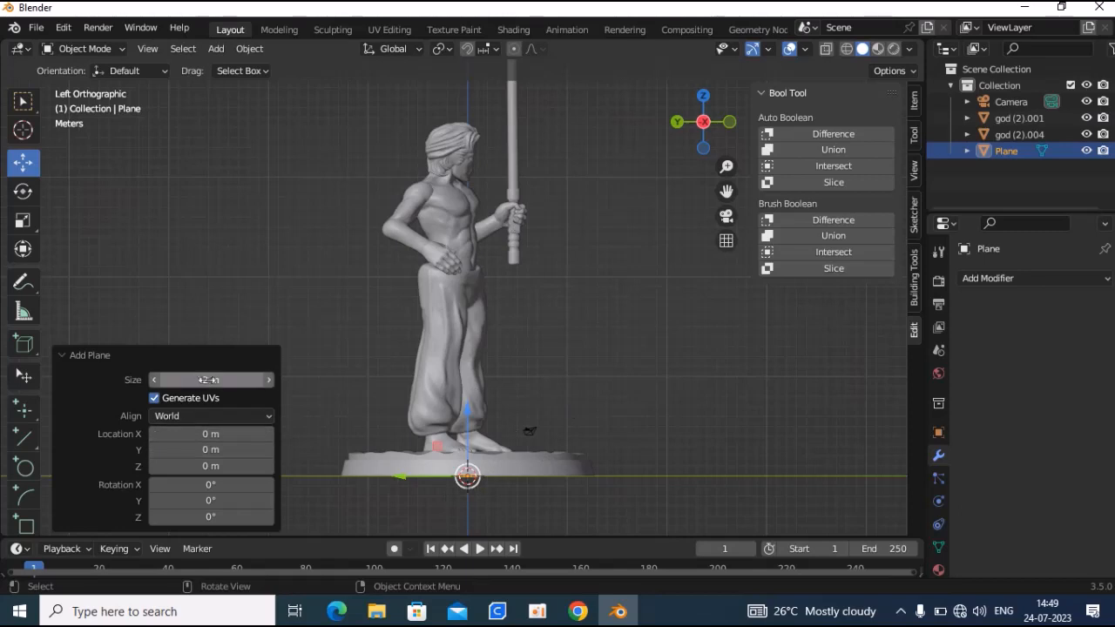
drag(220, 385, 269, 384)
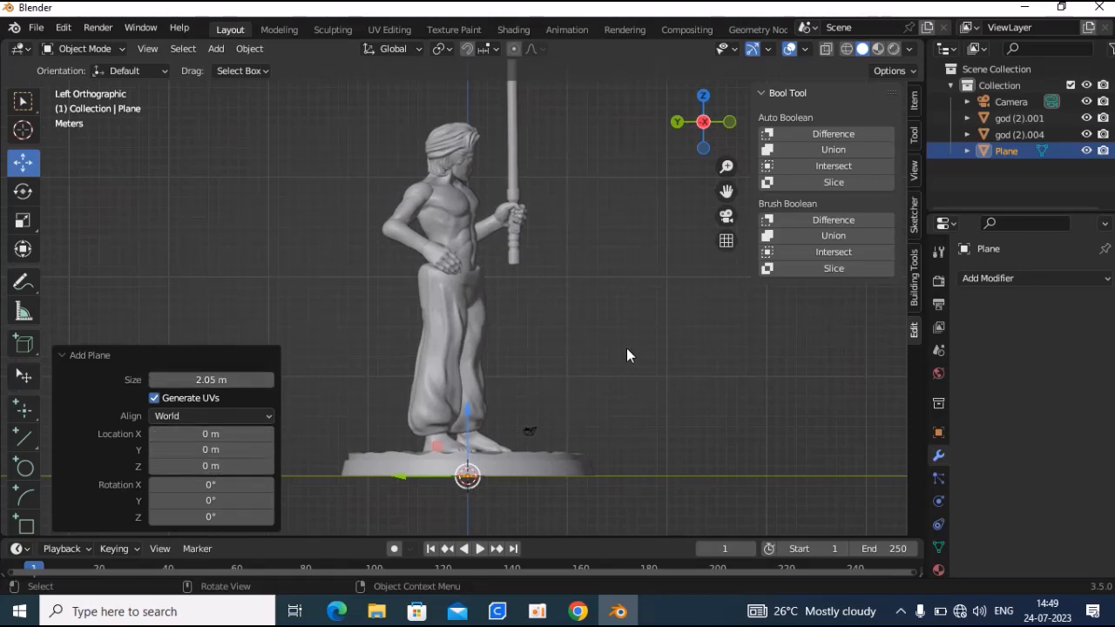
Scale the plane uniformly by about 15.25 and again by about 2.22, extending it well beyond the statue's base
key(s)
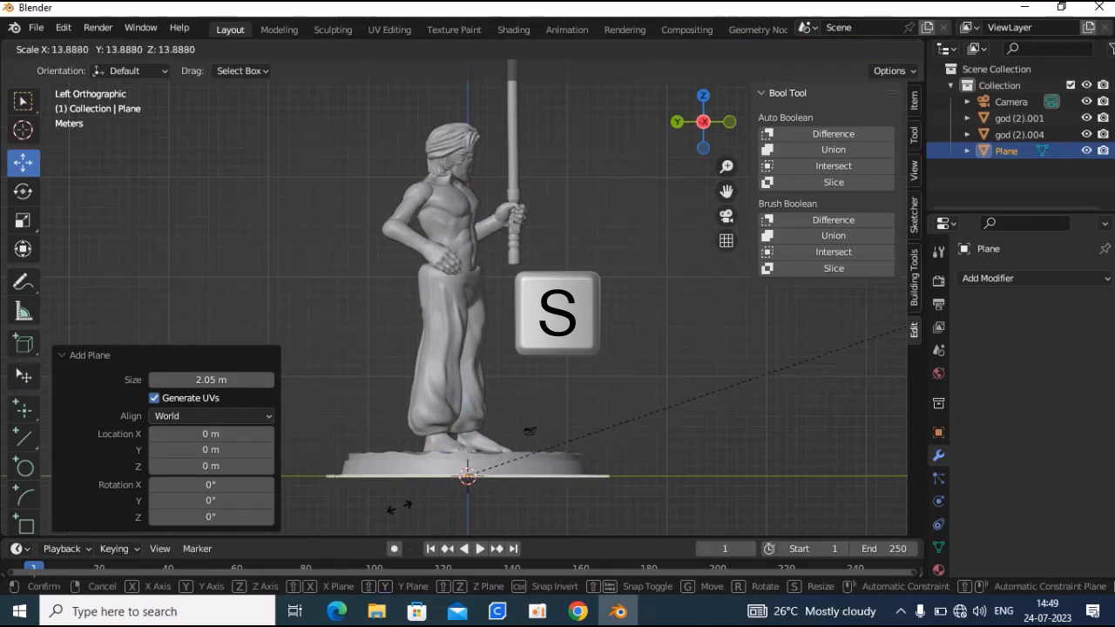
click(627, 433)
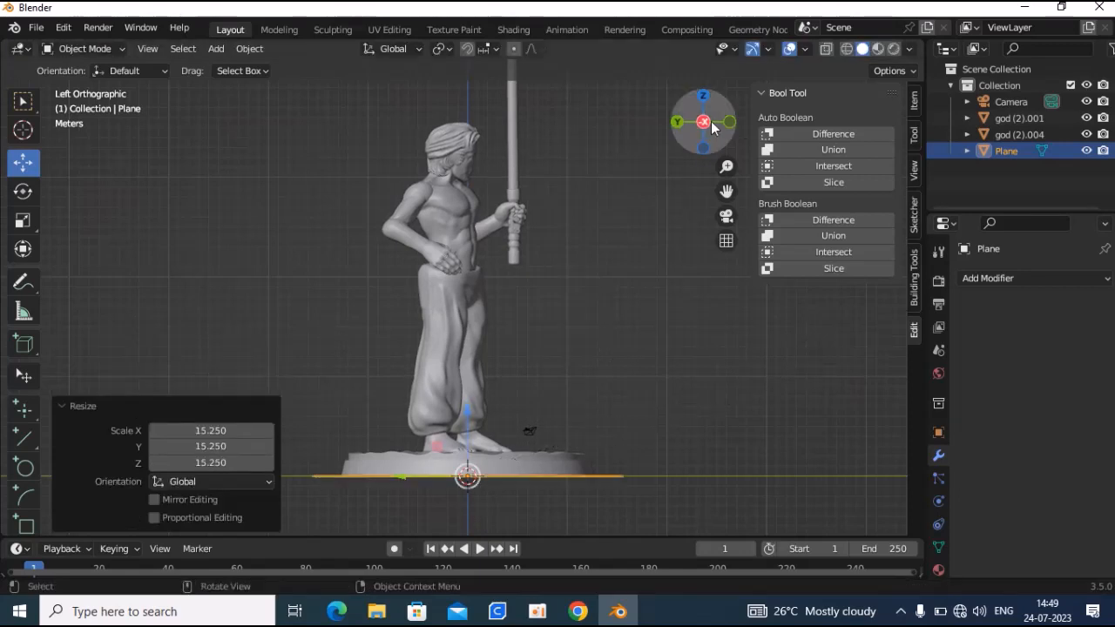
drag(702, 117, 670, 139)
key(s)
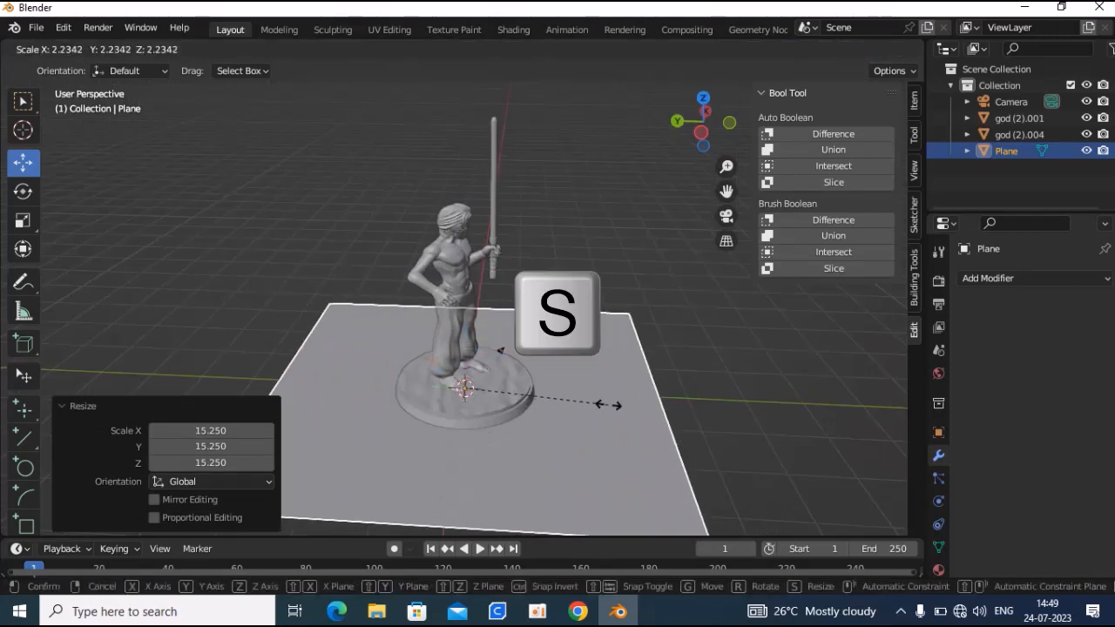
click(607, 405)
Move the plane up along Z by about 15.97 m and a further 4.27 m, to the statue's waist
key(g)
key(z)
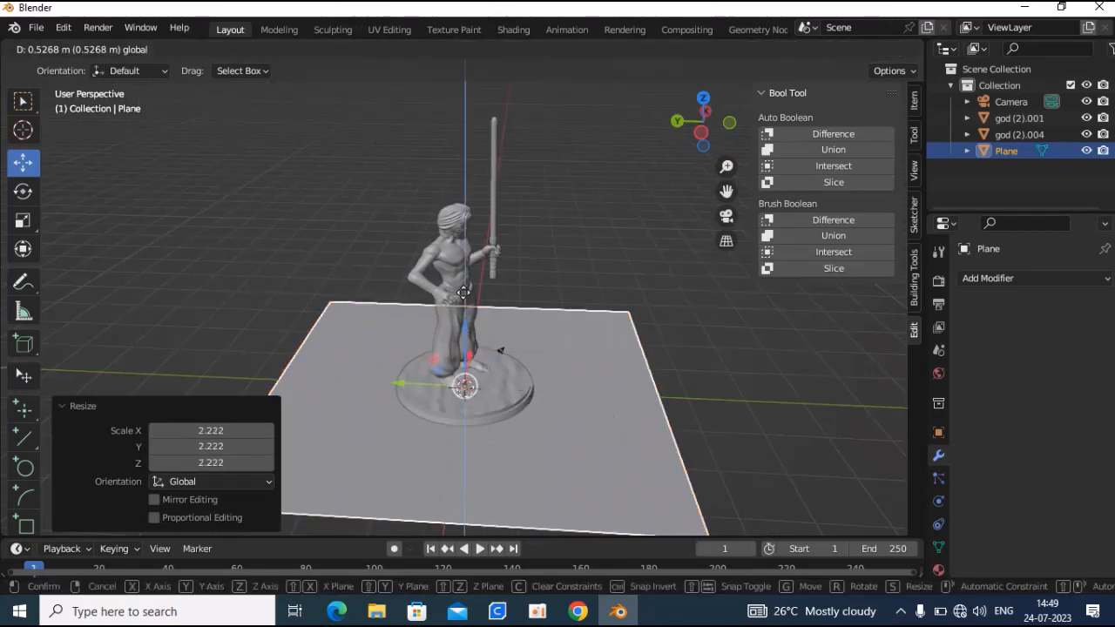
click(764, 97)
click(727, 130)
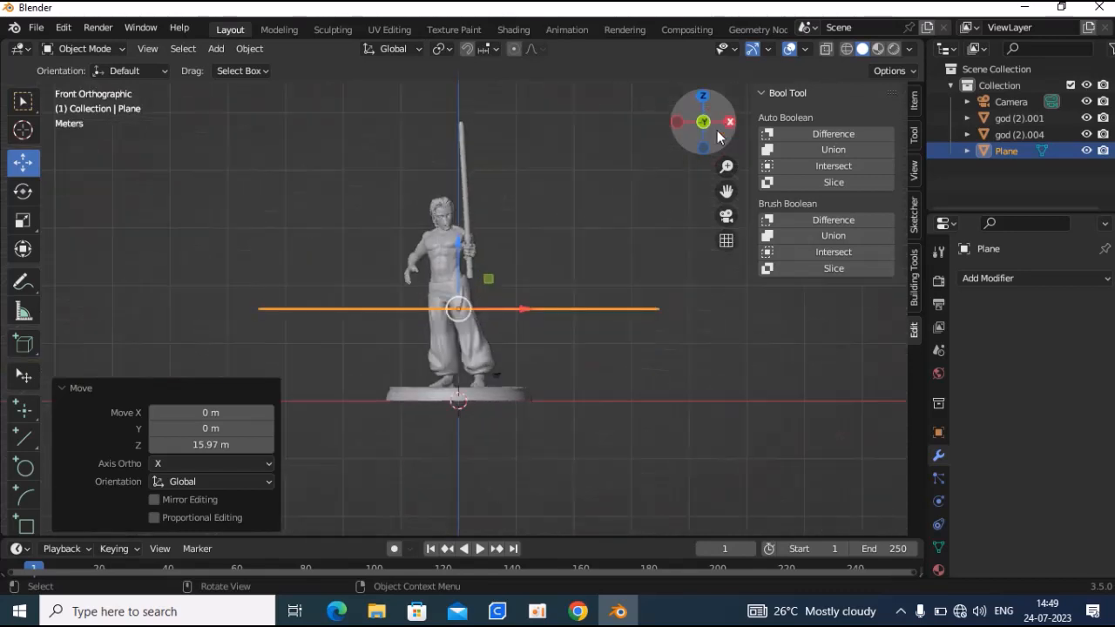
key(g)
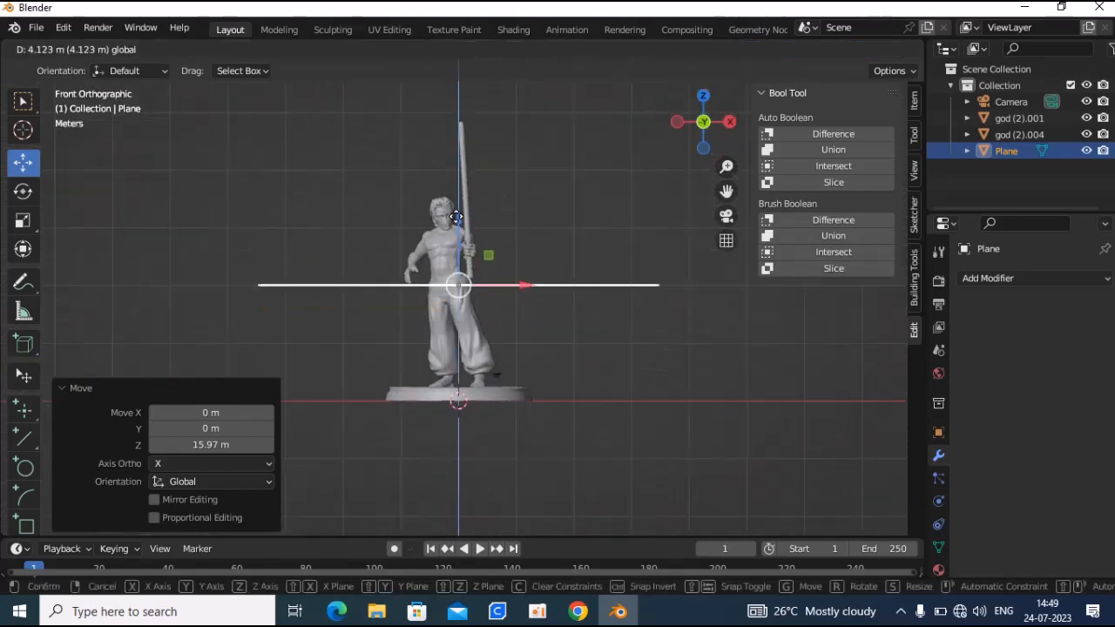
click(448, 232)
scroll(469, 297, up, 2)
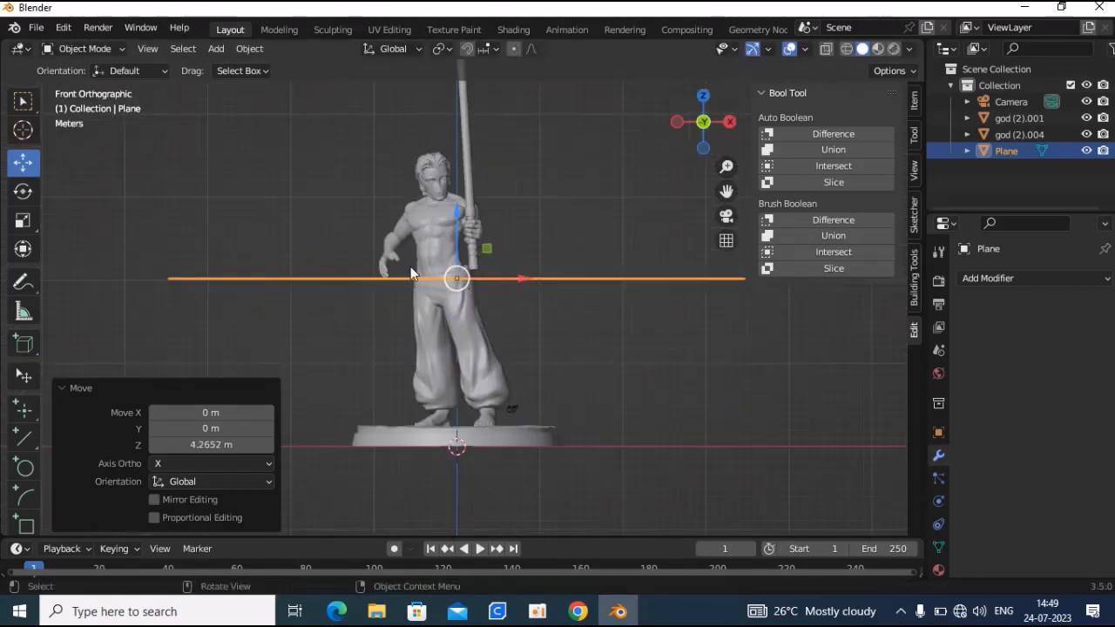
scroll(403, 267, down, 1)
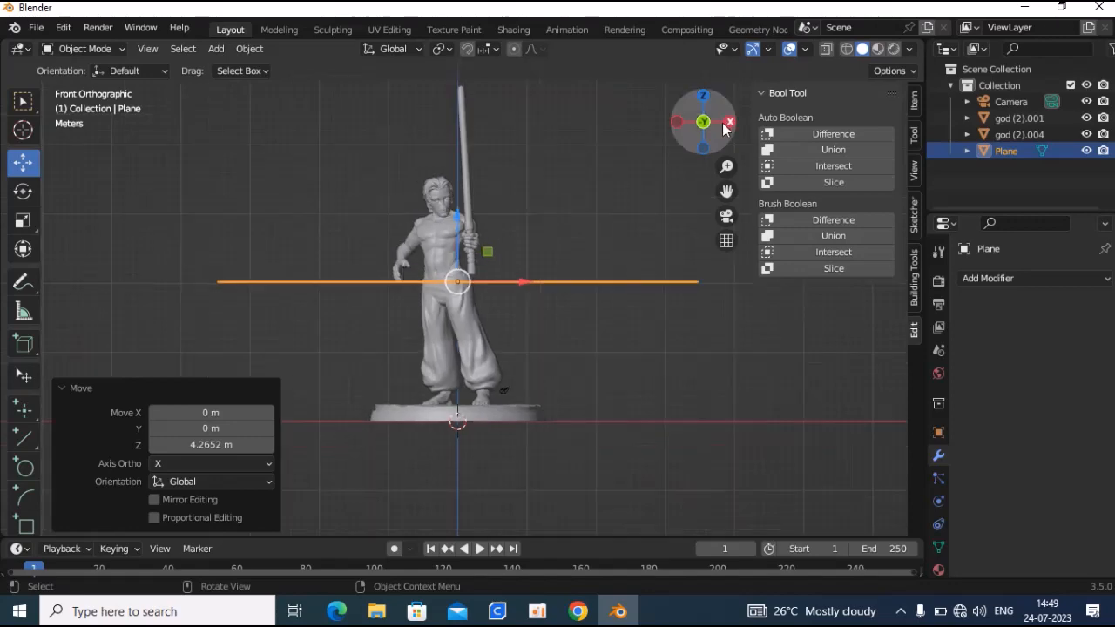
In Edit Mode, divide the plane into four strips with one centre loop cut and one more cut in each half
drag(710, 129, 697, 153)
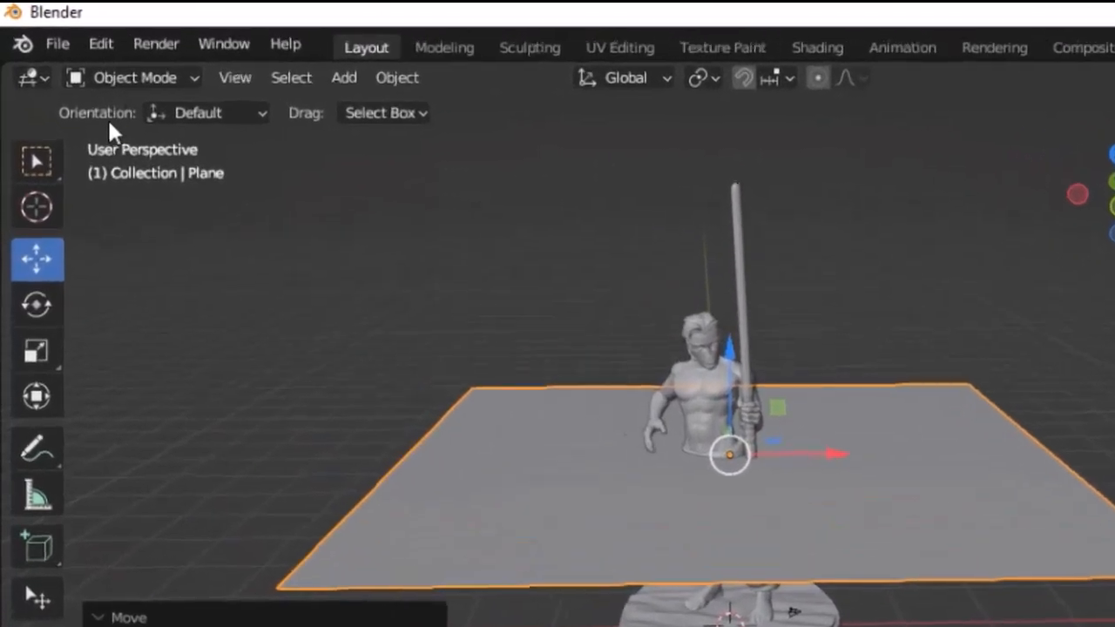
click(90, 48)
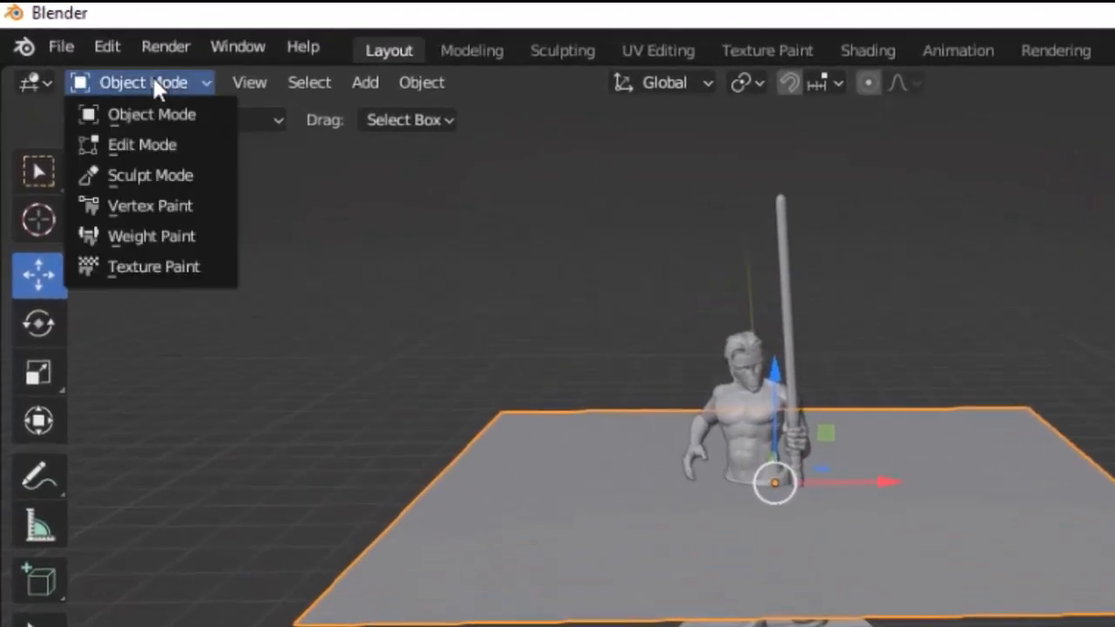
click(146, 142)
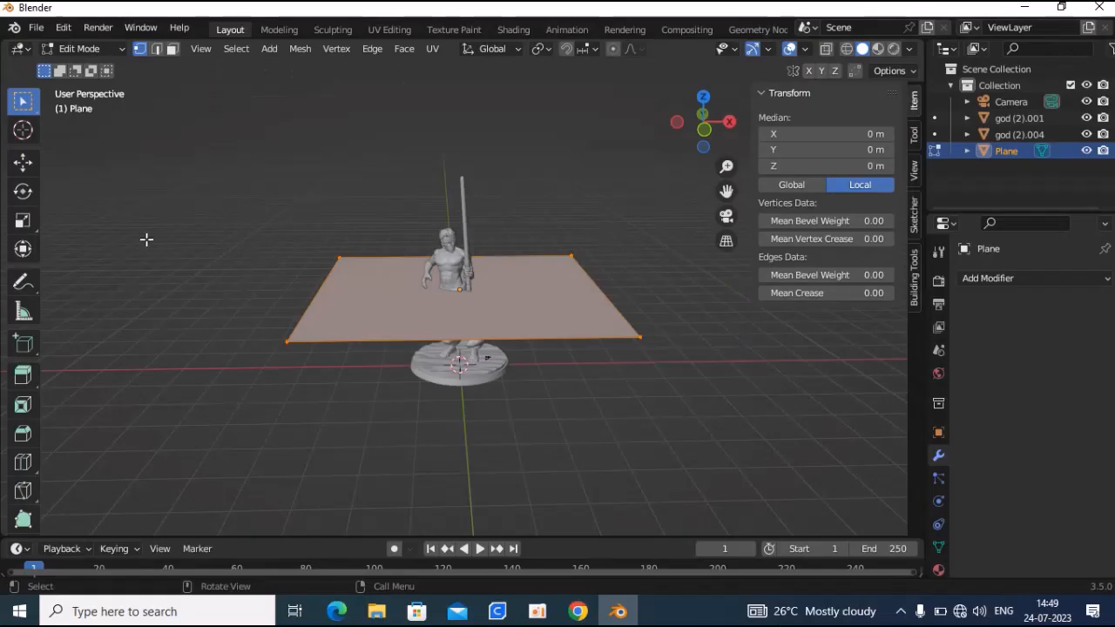
click(20, 464)
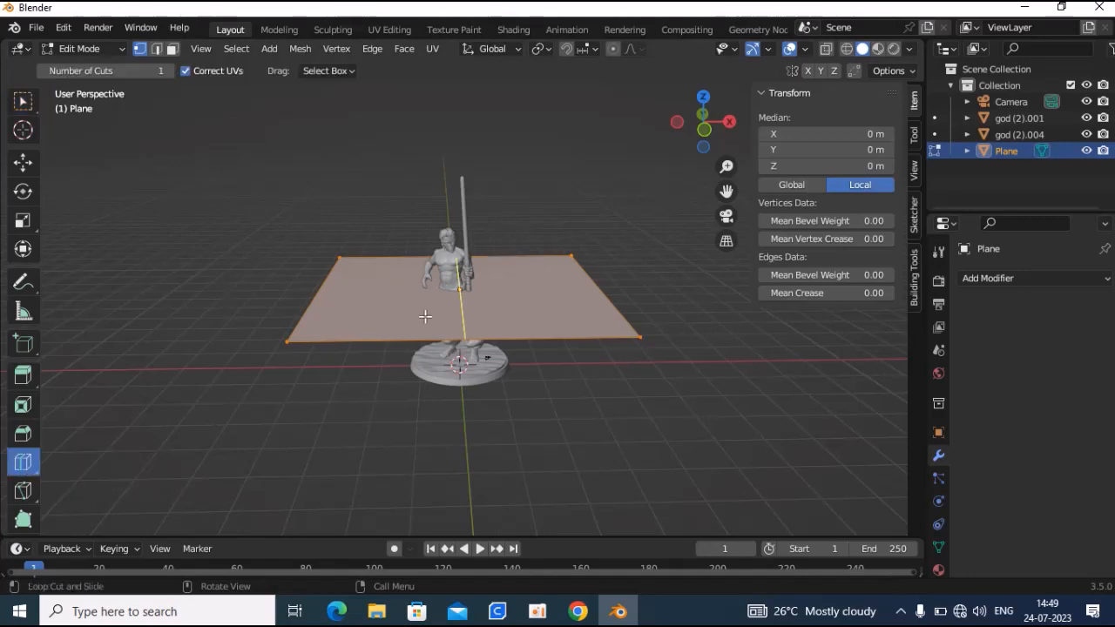
click(402, 316)
click(396, 316)
click(523, 311)
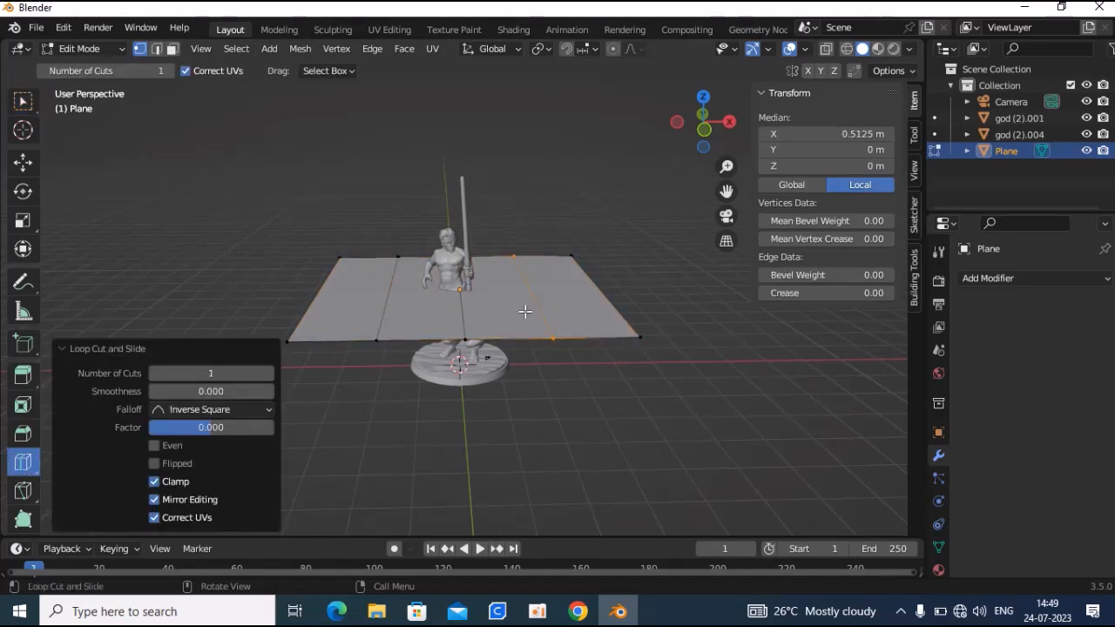
Select the plane's middle cut edge and raise it along Z by about 0.6 m and a further 1.55 m
click(705, 131)
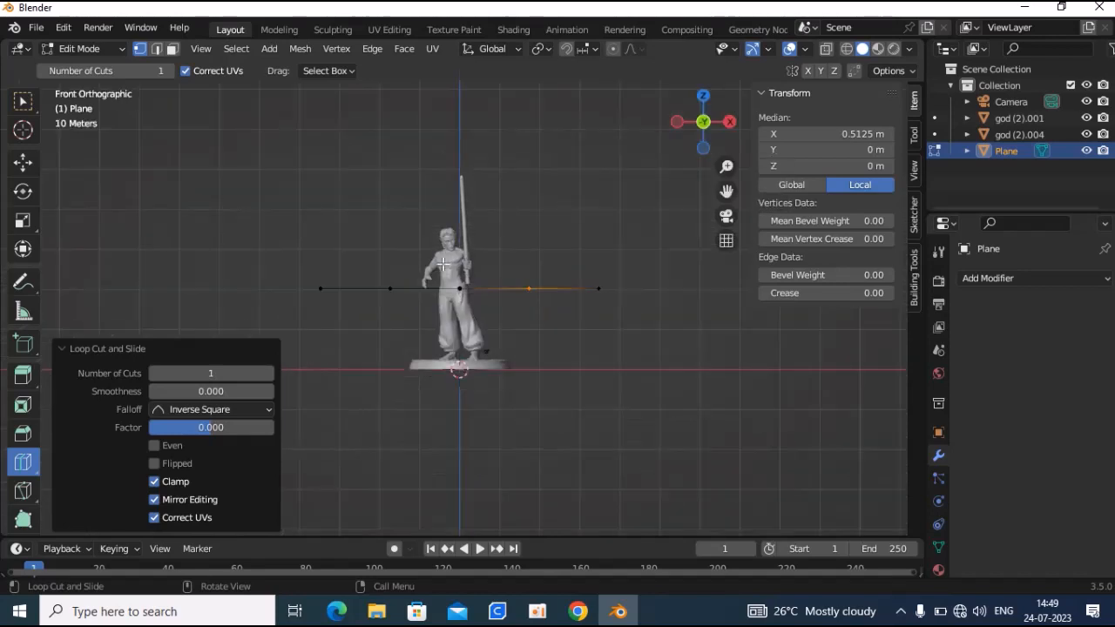
drag(704, 125, 697, 148)
key(w)
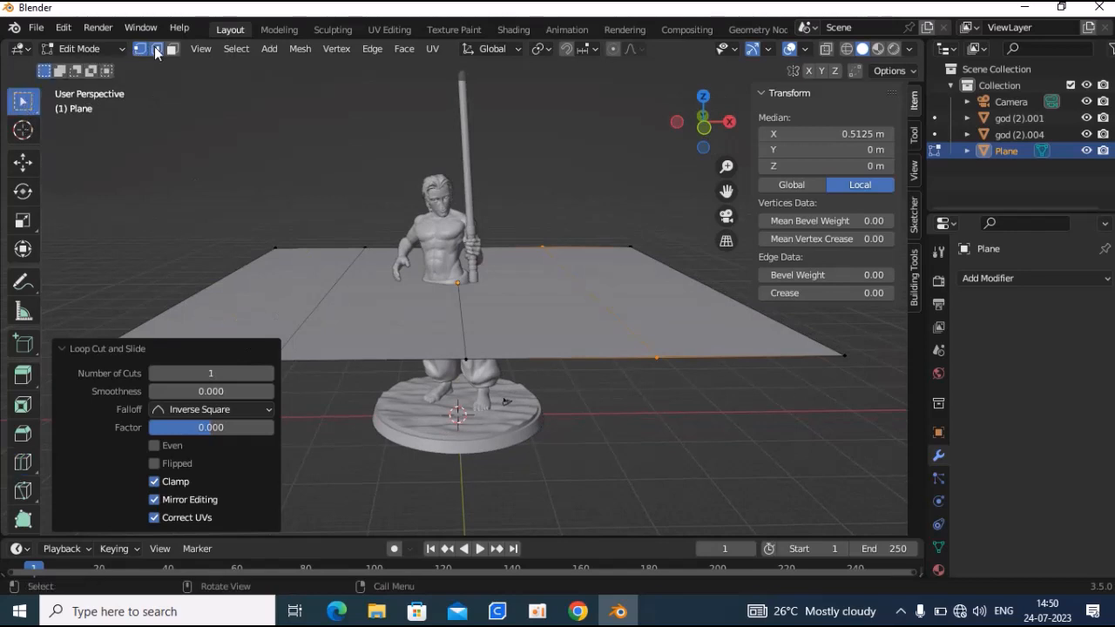
click(157, 50)
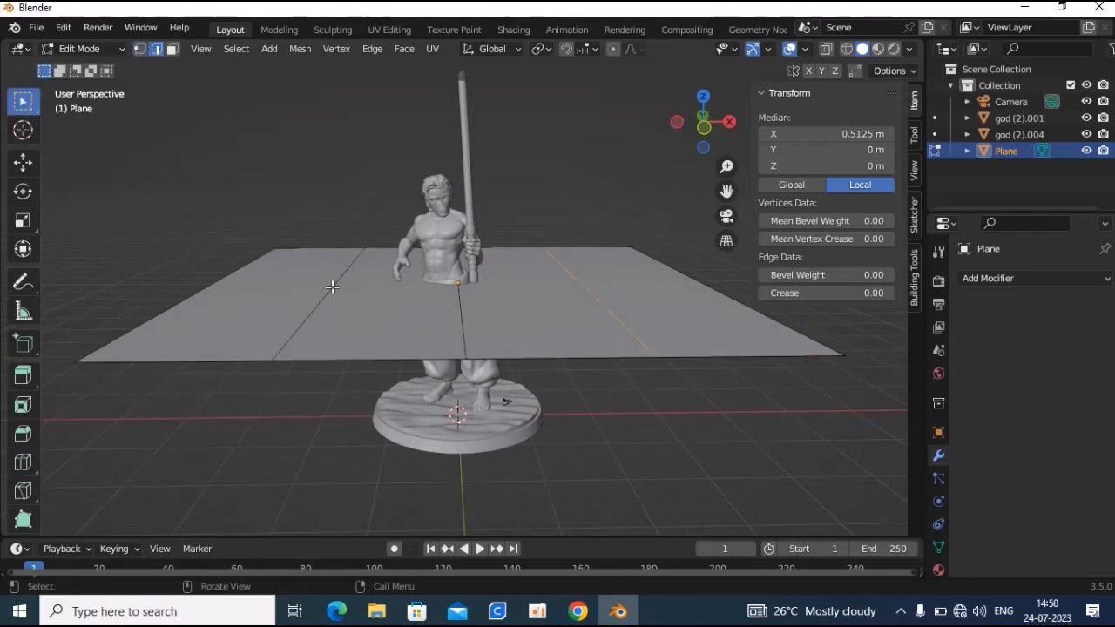
click(459, 303)
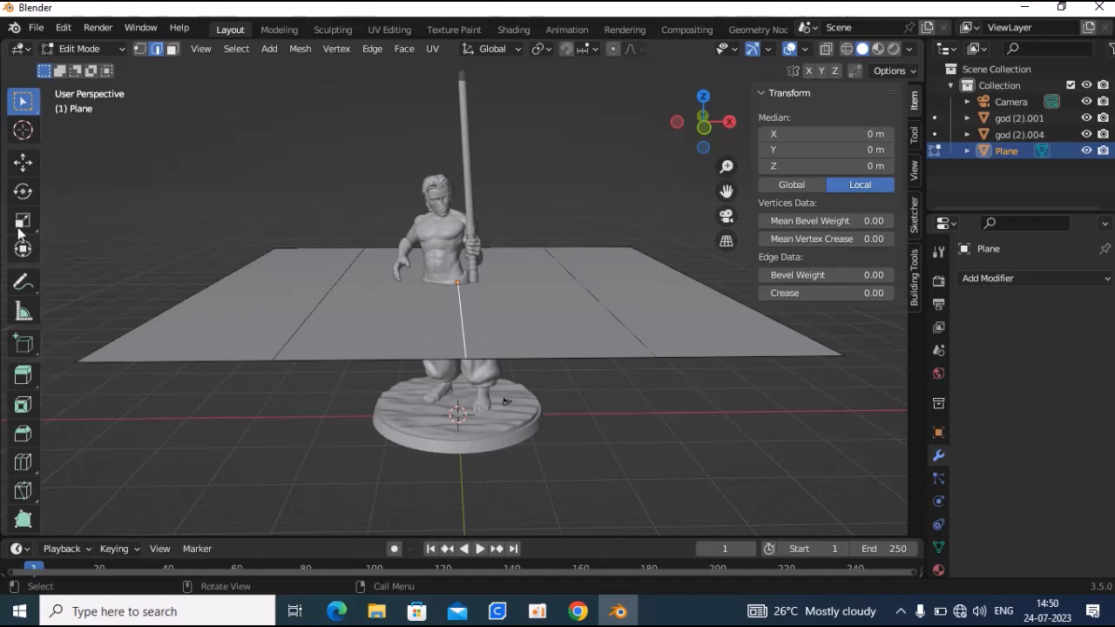
click(24, 250)
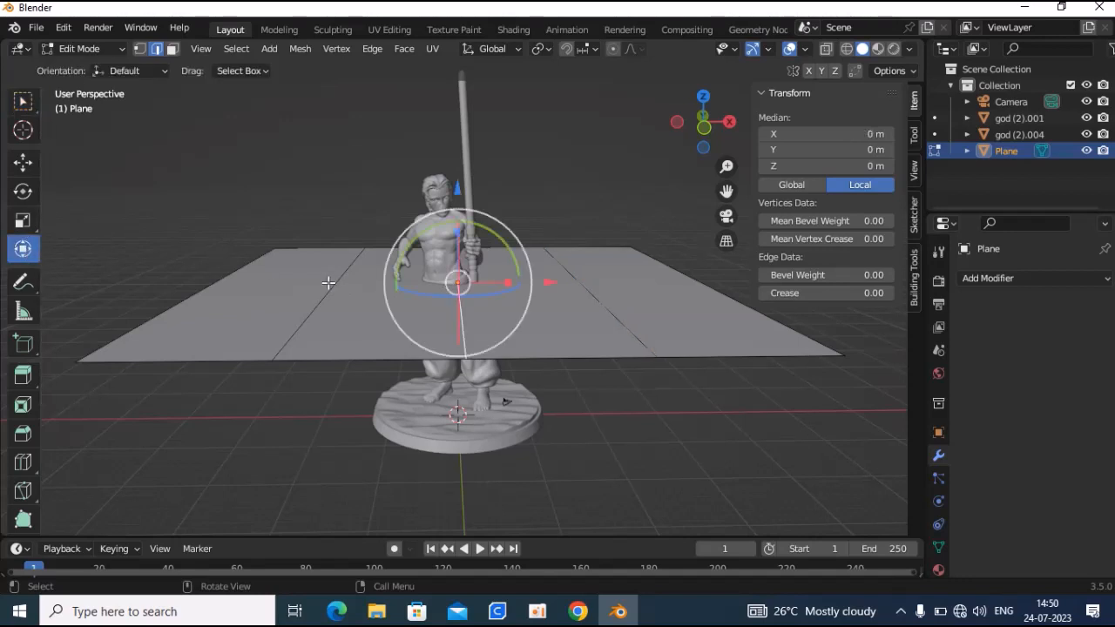
drag(462, 189, 455, 180)
click(707, 121)
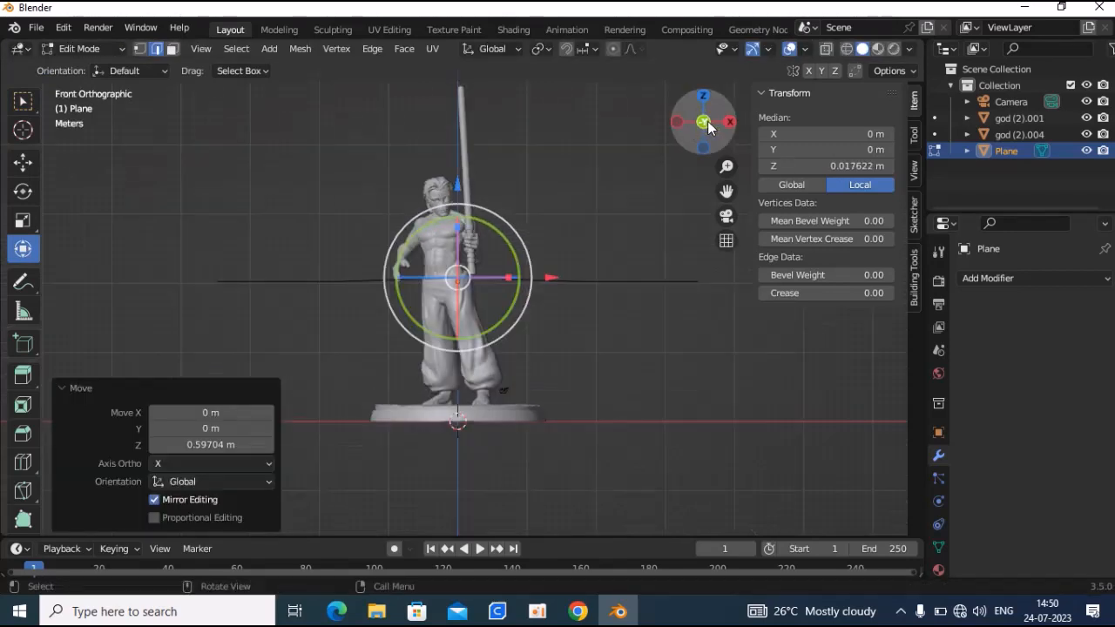
scroll(471, 228, up, 3)
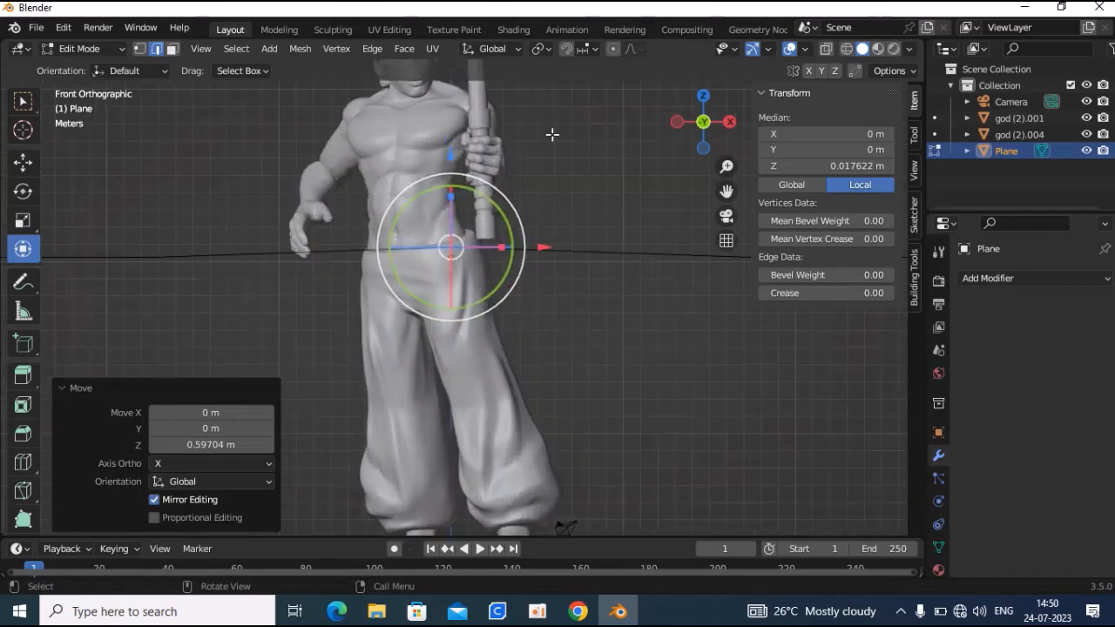
middle_drag(507, 154, 510, 164)
drag(453, 169, 455, 152)
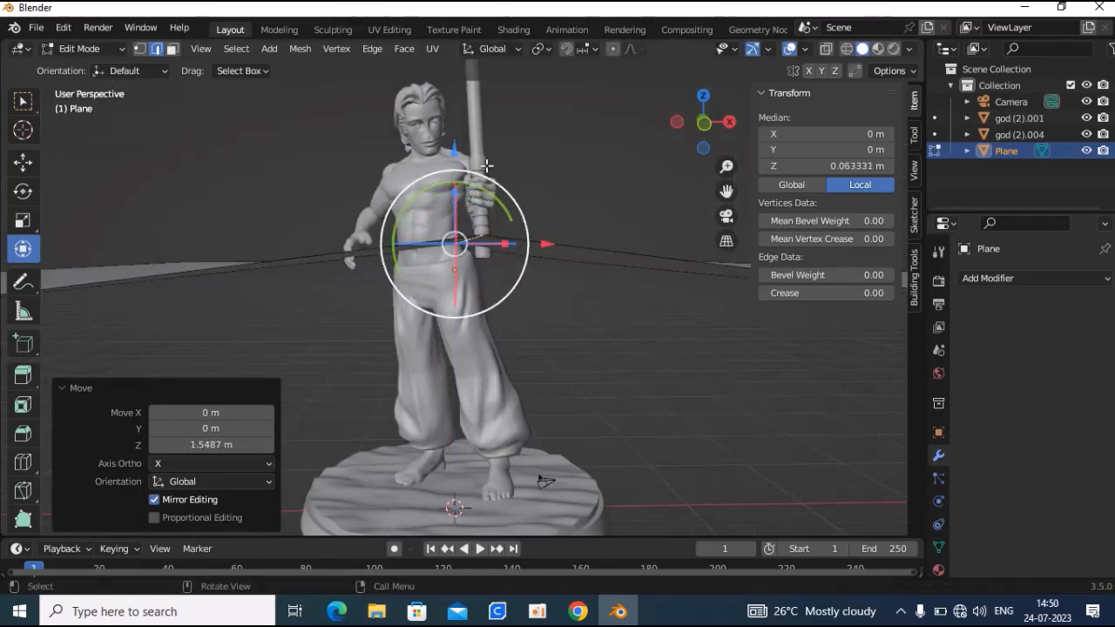
Lower the plane's selected middle edge along Z by about 0.78 m
scroll(488, 166, down, 2)
drag(715, 125, 717, 157)
middle_drag(514, 423, 507, 425)
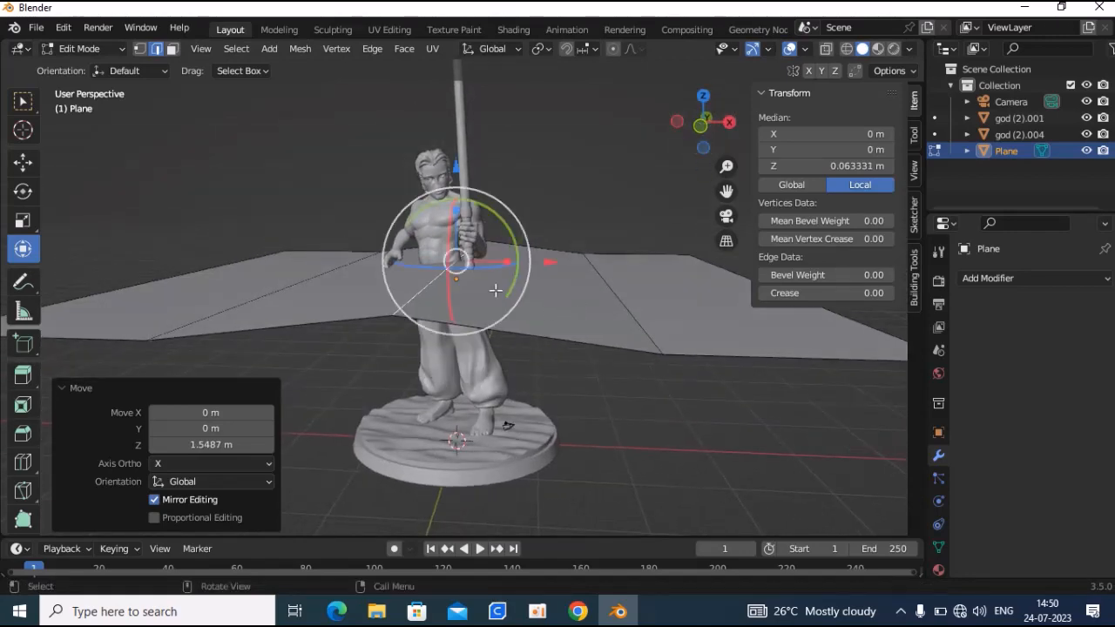
drag(459, 163, 462, 175)
scroll(522, 235, down, 2)
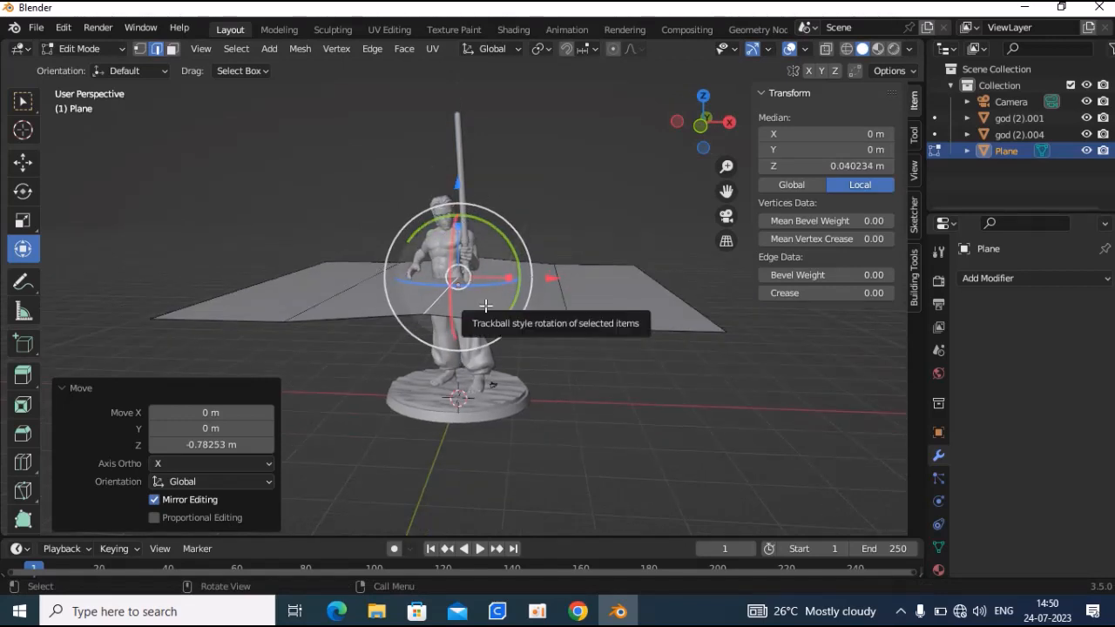
scroll(676, 185, up, 1)
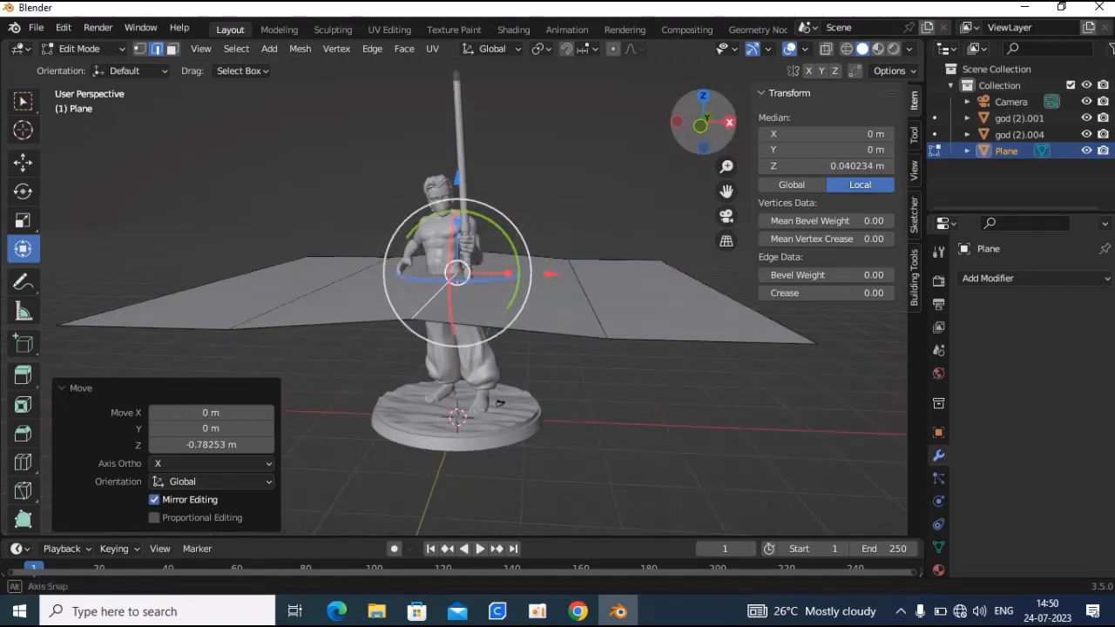
Add three loop cuts across the plane's strips, one at the centre and one in each half
drag(730, 126, 687, 129)
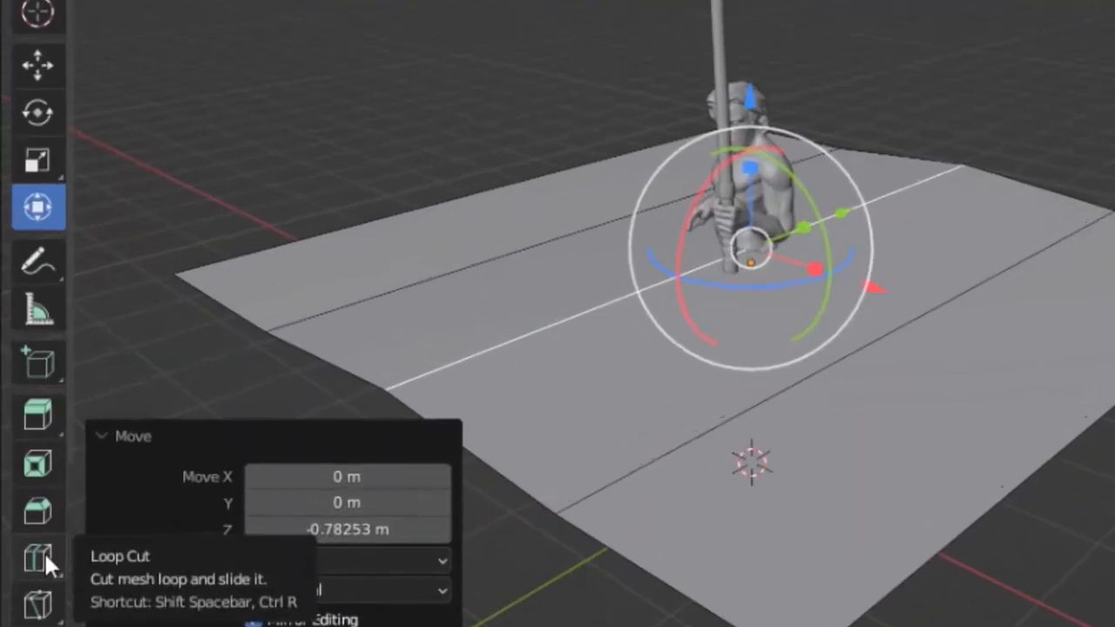
click(44, 560)
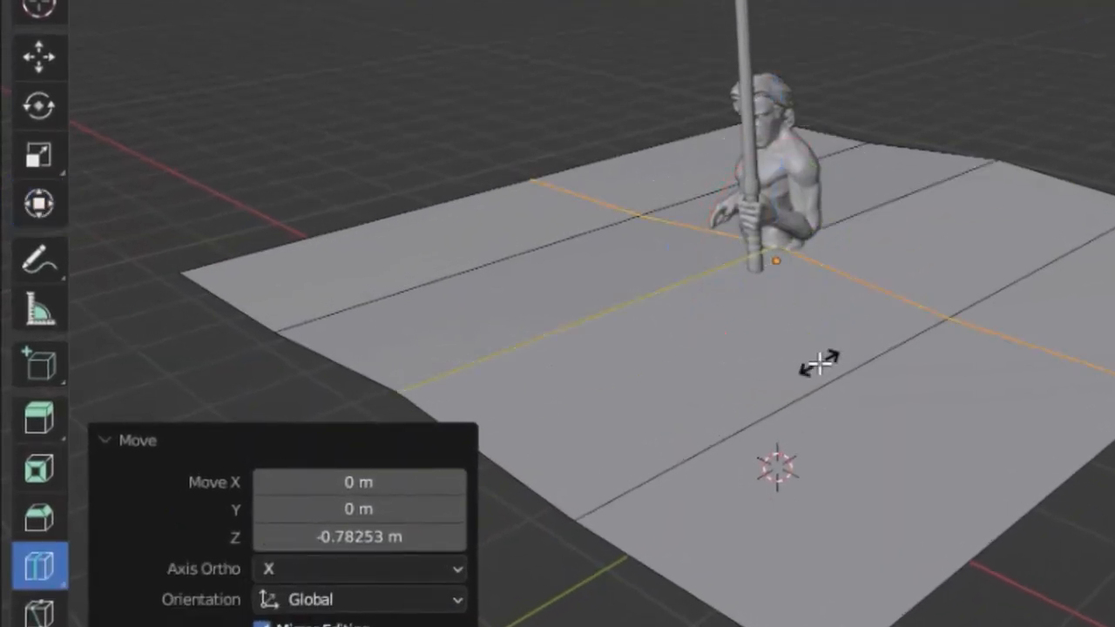
click(818, 363)
click(732, 375)
click(1022, 221)
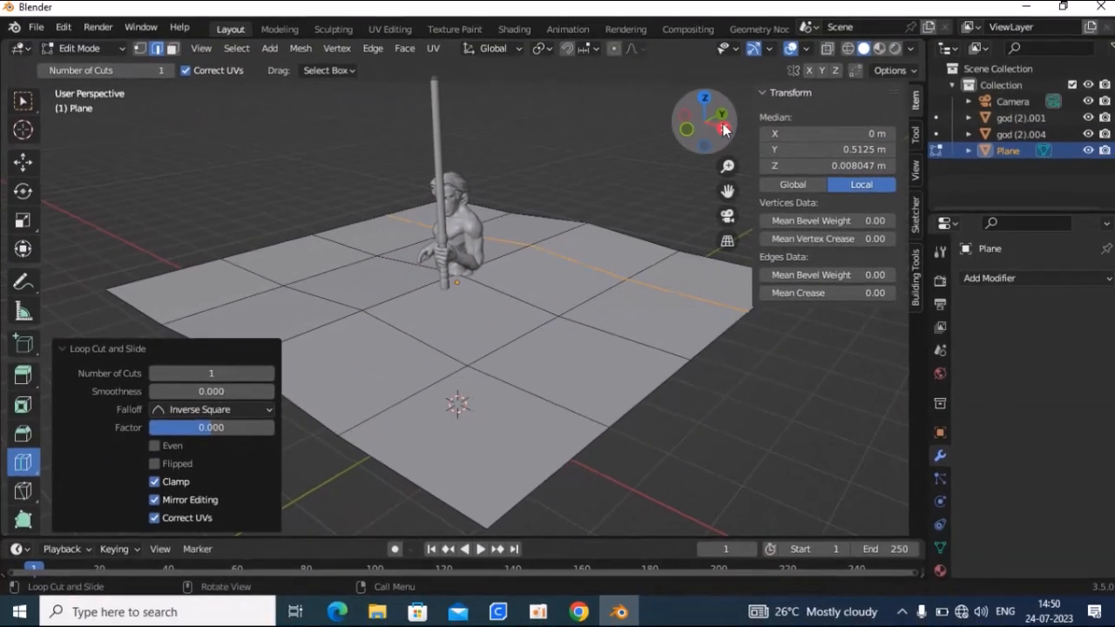
In vertex selection mode, select the middle ridge's vertex behind the statue and raise it along Z by about 0.16 m
drag(987, 68, 897, 71)
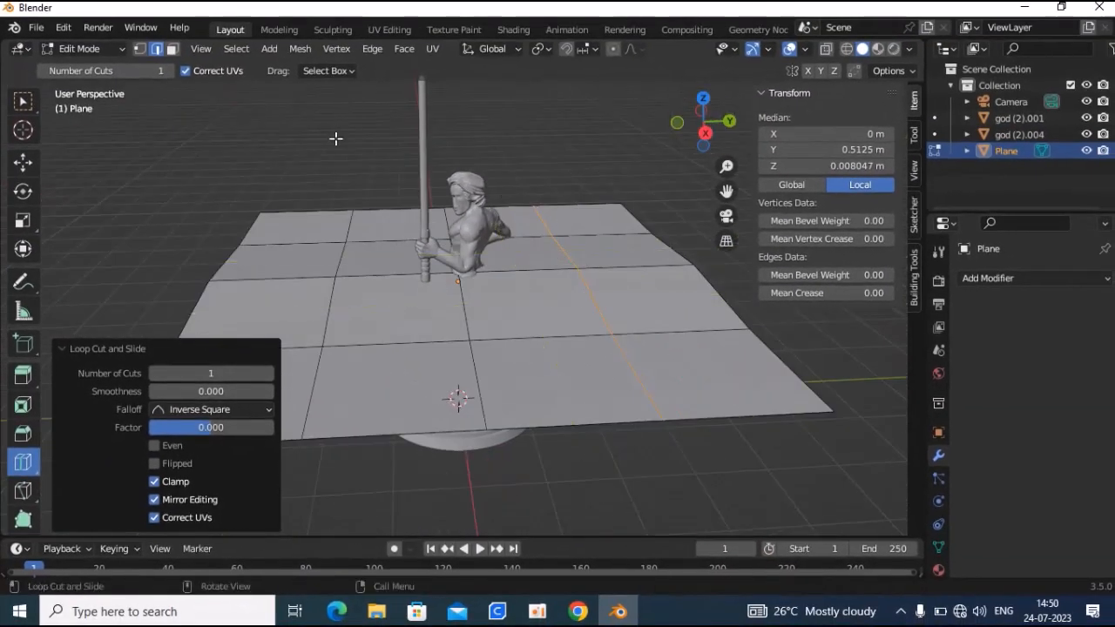
click(140, 50)
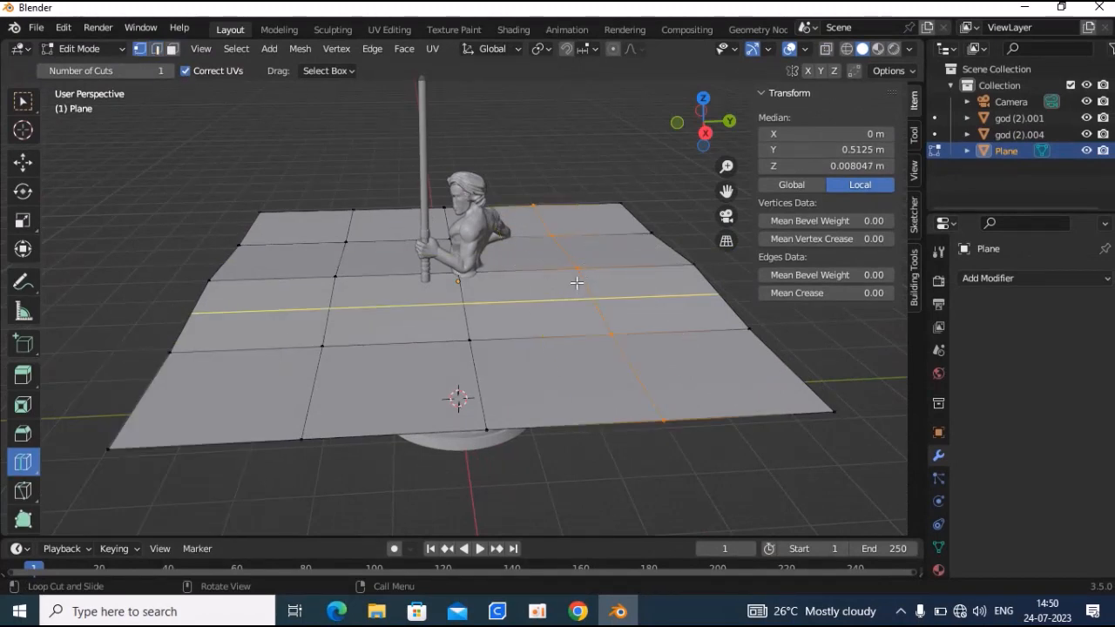
click(23, 103)
click(574, 157)
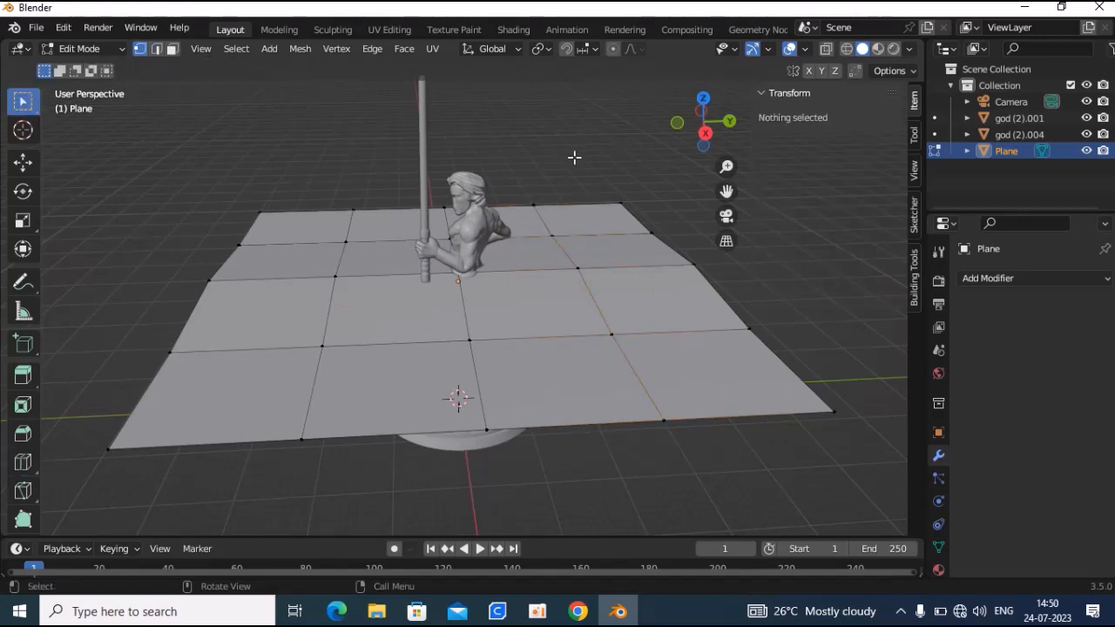
click(582, 268)
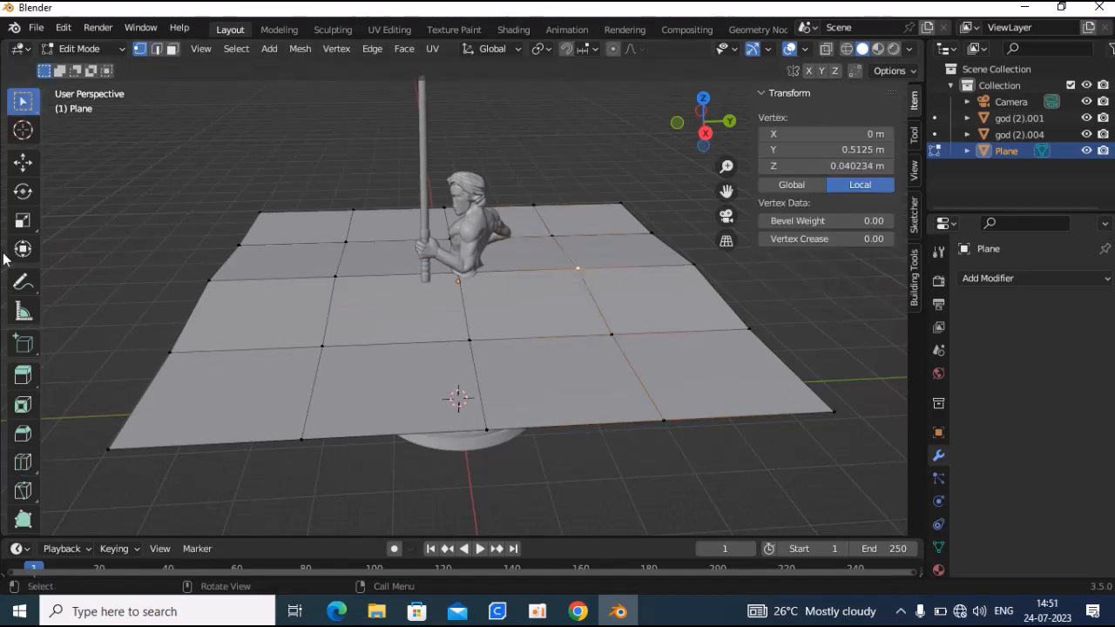
click(22, 249)
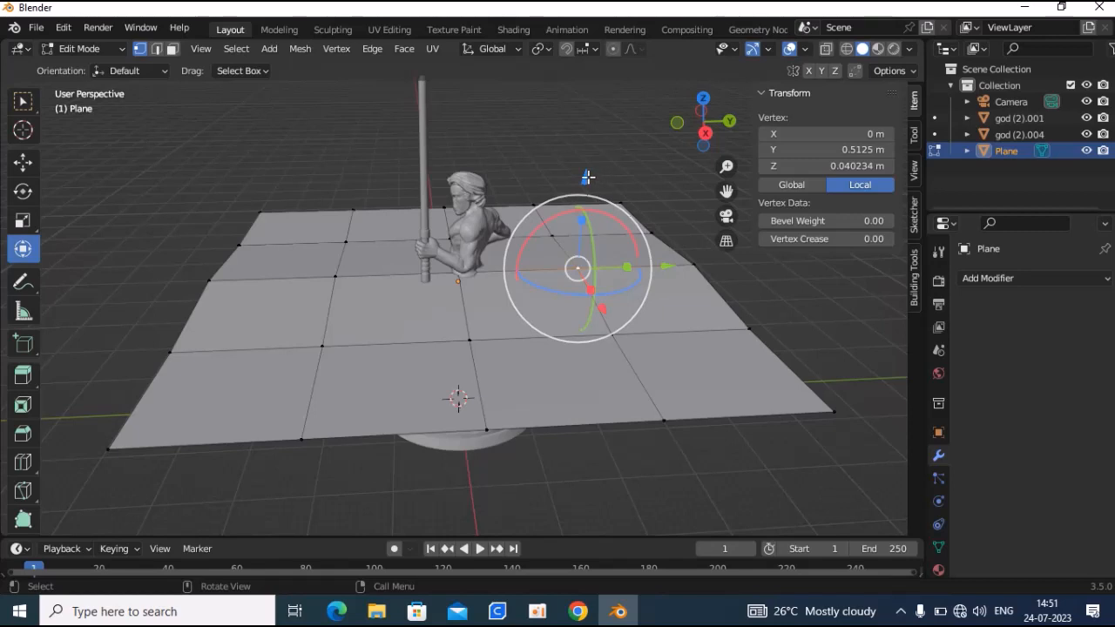
mouse_move(588, 178)
mouse_down()
mouse_move(582, 190)
mouse_move(587, 172)
mouse_up()
Select the plane's centre vertex at the statue's waist and raise it along Z by about 0.07 m
scroll(452, 278, up, 3)
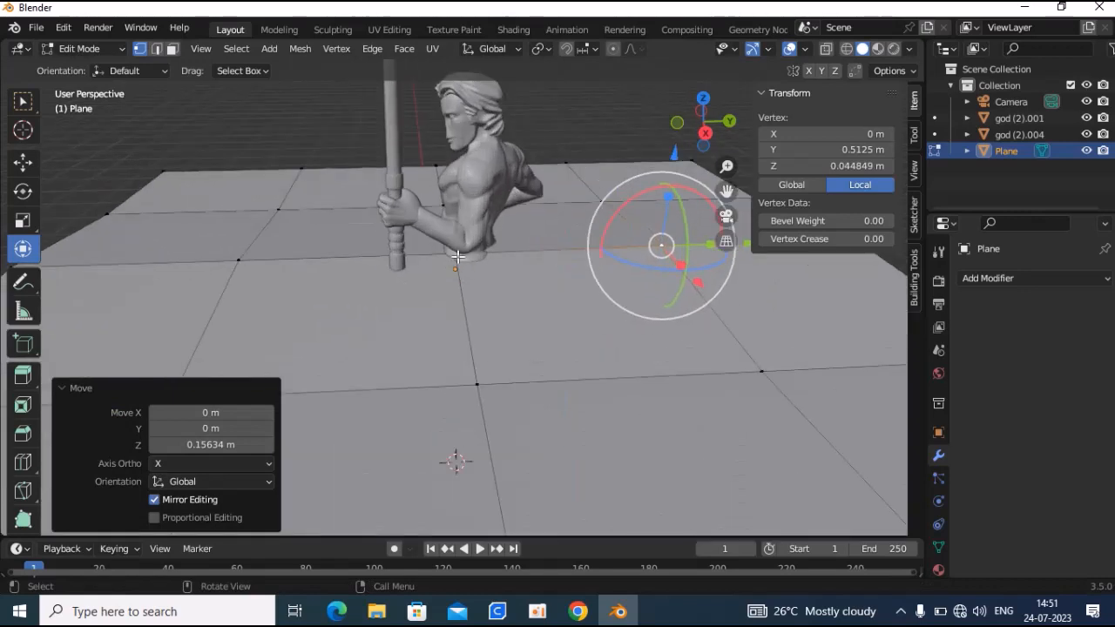
click(456, 253)
drag(453, 160, 454, 155)
Knife a straight cut between the two long edges of the grid face beside the statue's staff
scroll(488, 185, down, 3)
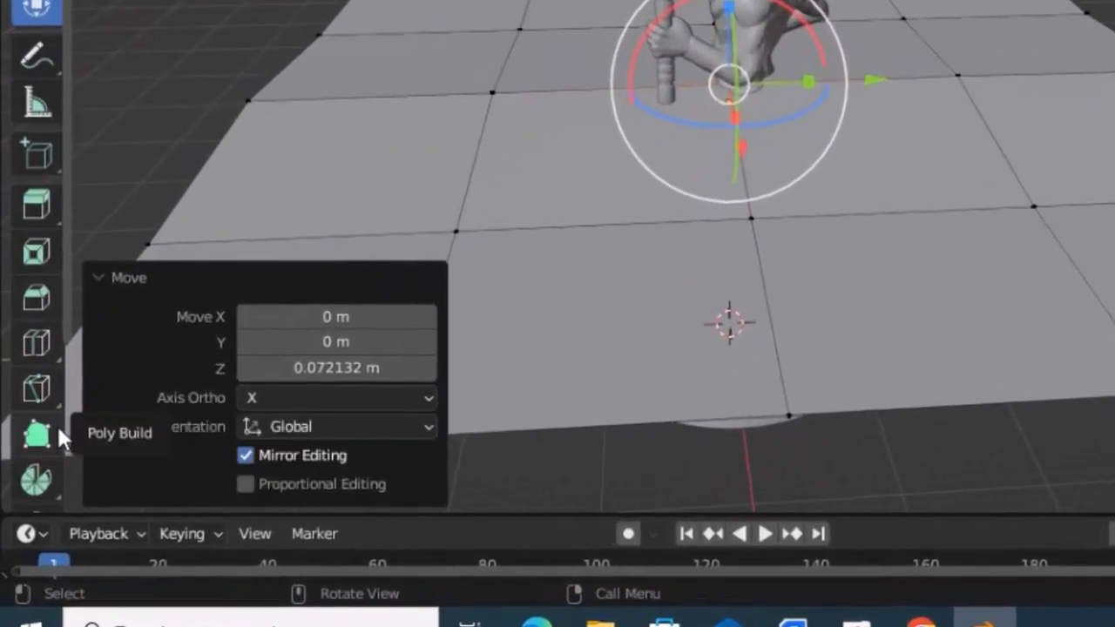
click(36, 388)
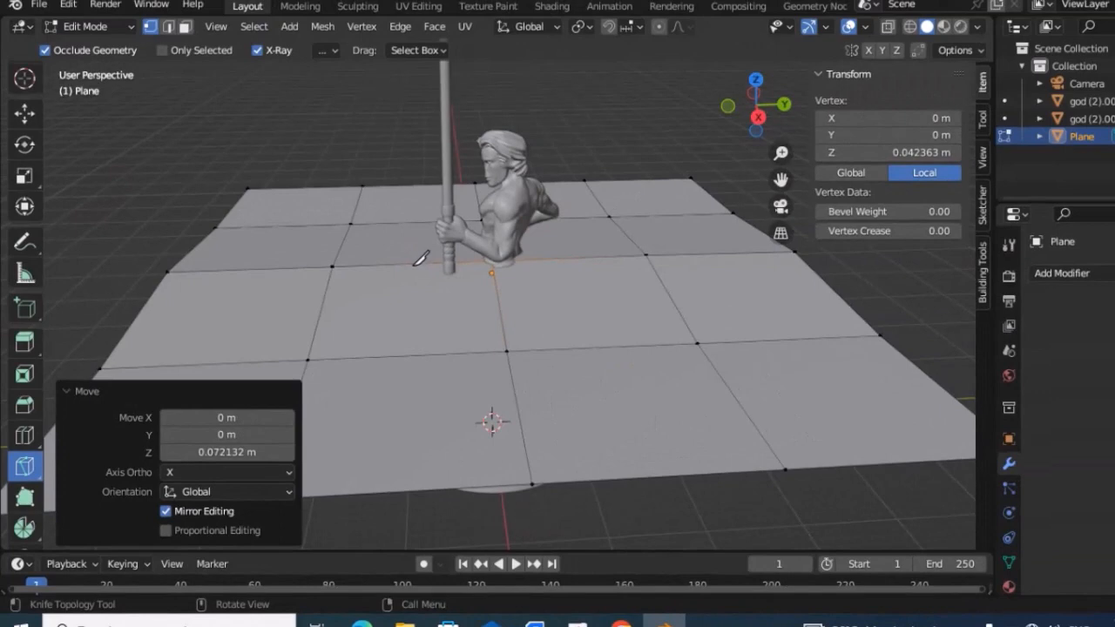
click(415, 271)
click(412, 355)
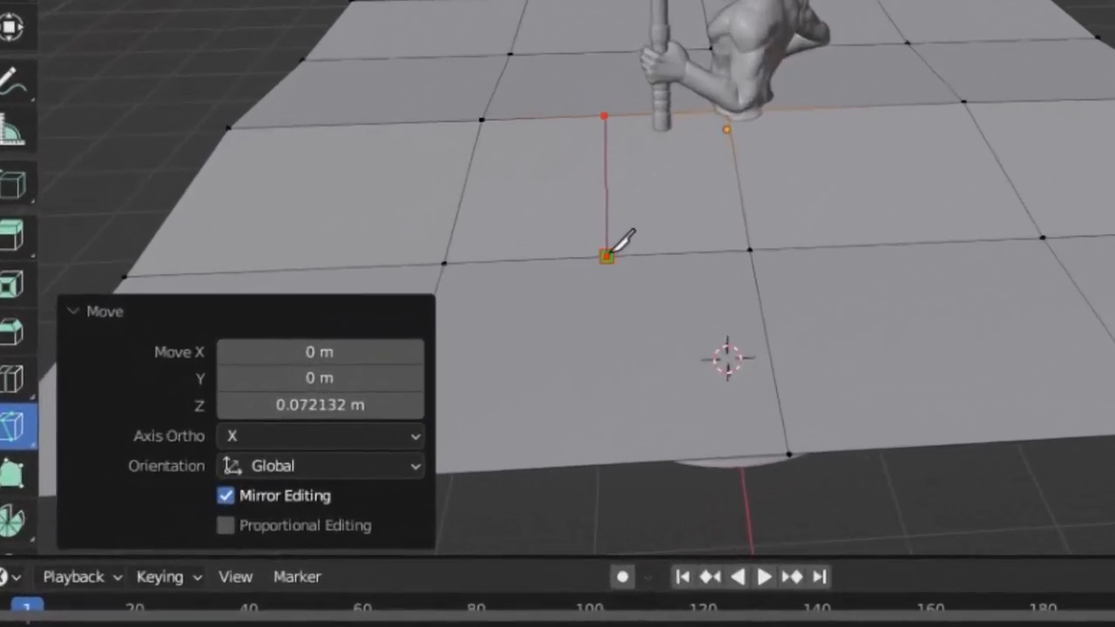
key(Return)
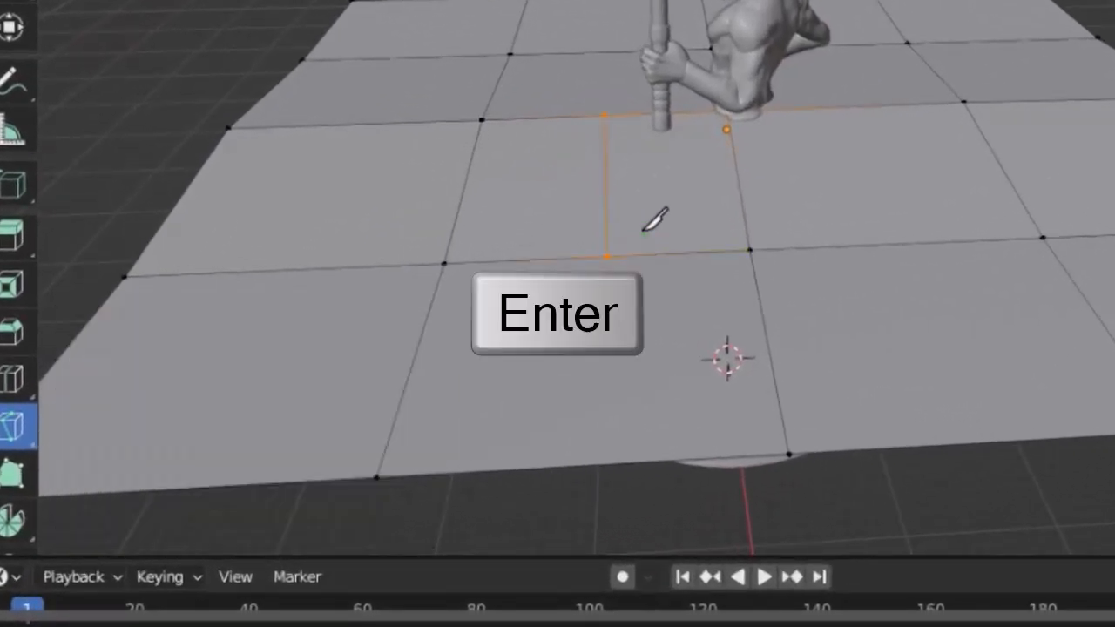
scroll(620, 171, up, 1)
scroll(620, 170, down, 1)
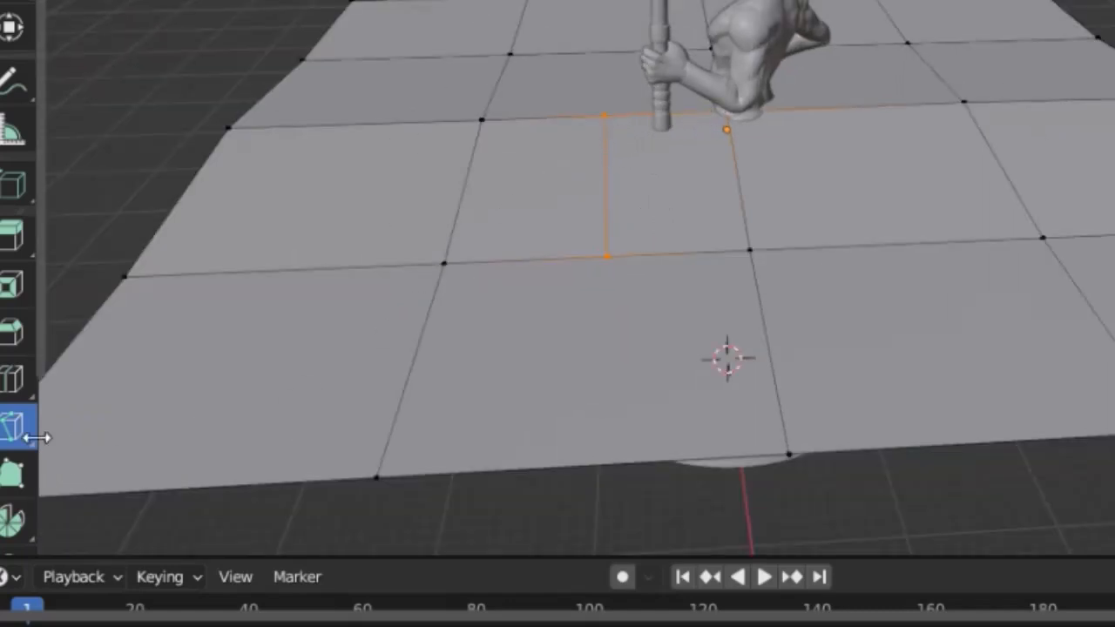
Add a loop cut through the outer strip on the staff side and slide it to a factor of about -0.706
click(15, 387)
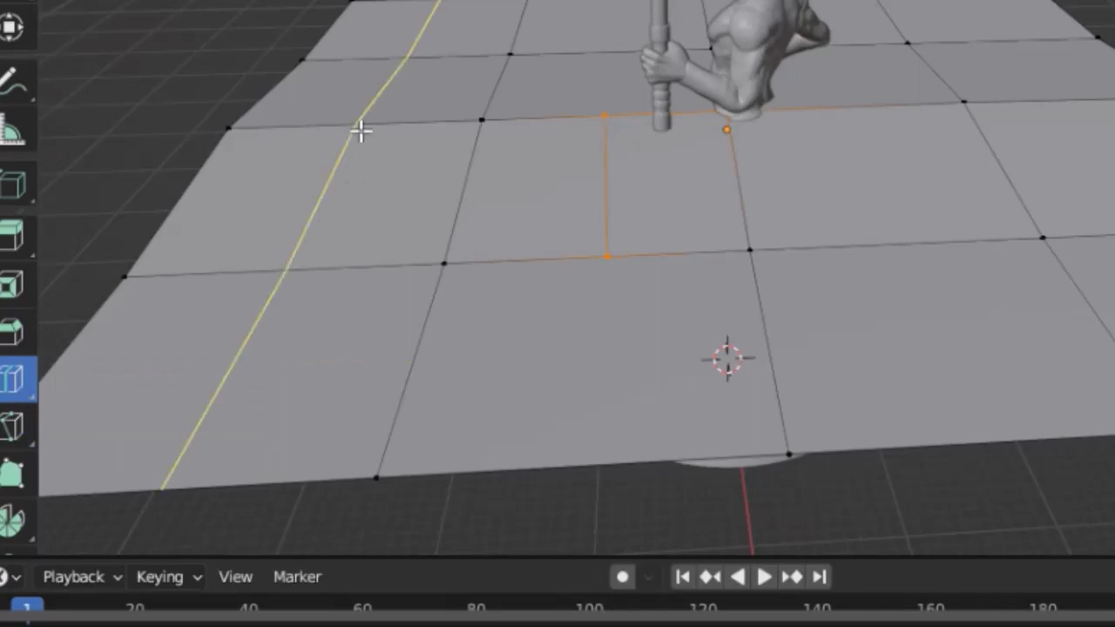
drag(352, 130, 450, 183)
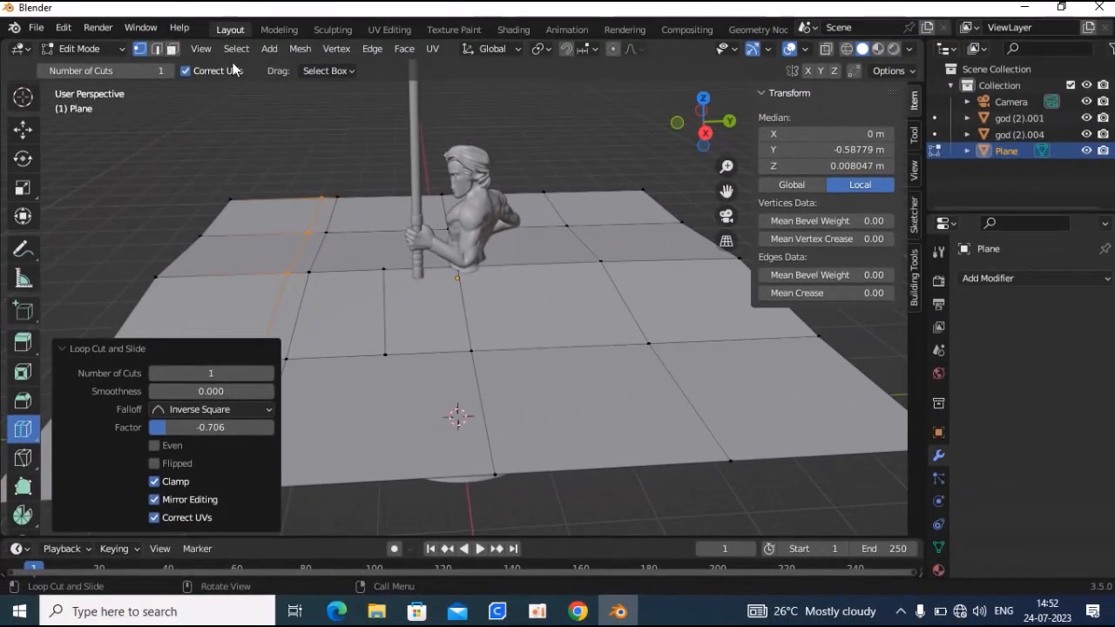
scroll(544, 217, down, 2)
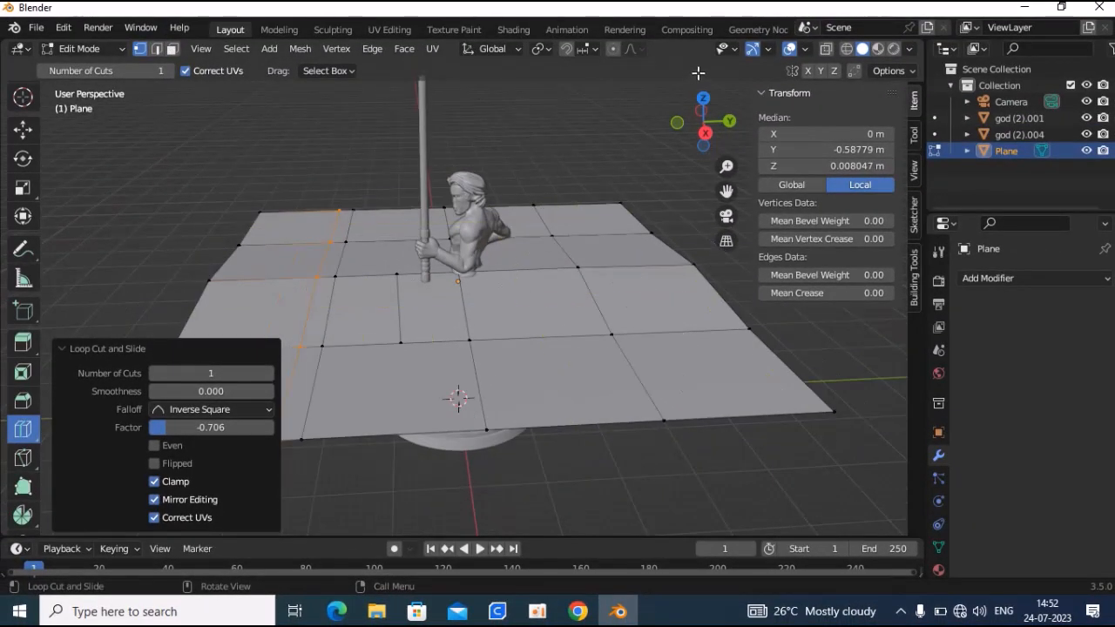
Return to Object Mode and check from below and from the front how the plane crosses the statue's waist
click(79, 49)
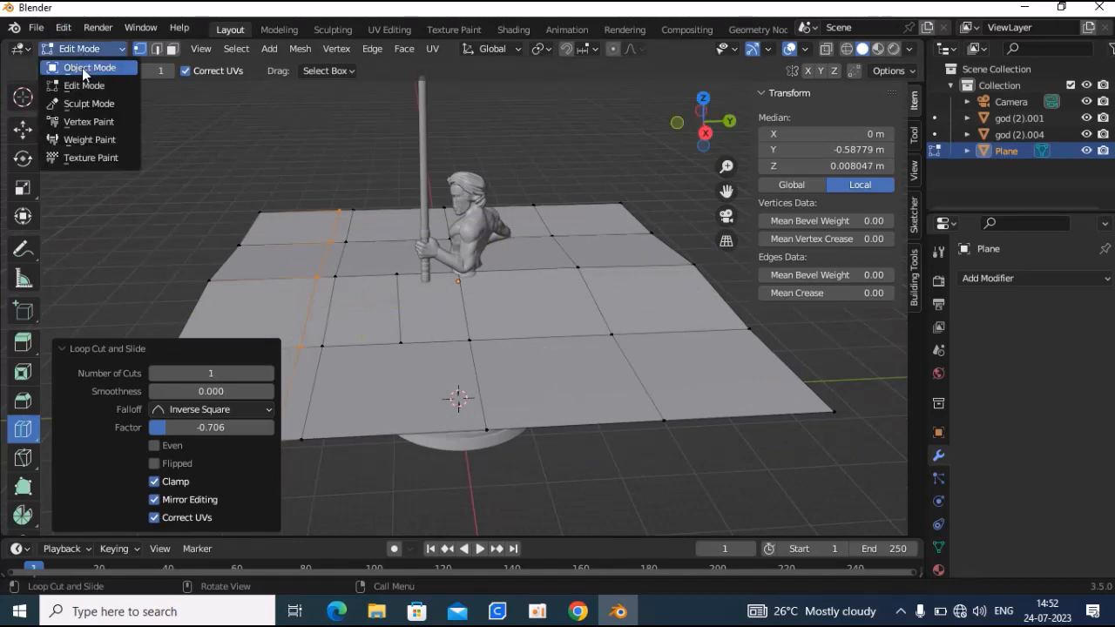
click(82, 68)
mouse_move(702, 122)
mouse_down()
mouse_move(695, 83)
mouse_move(702, 124)
mouse_up()
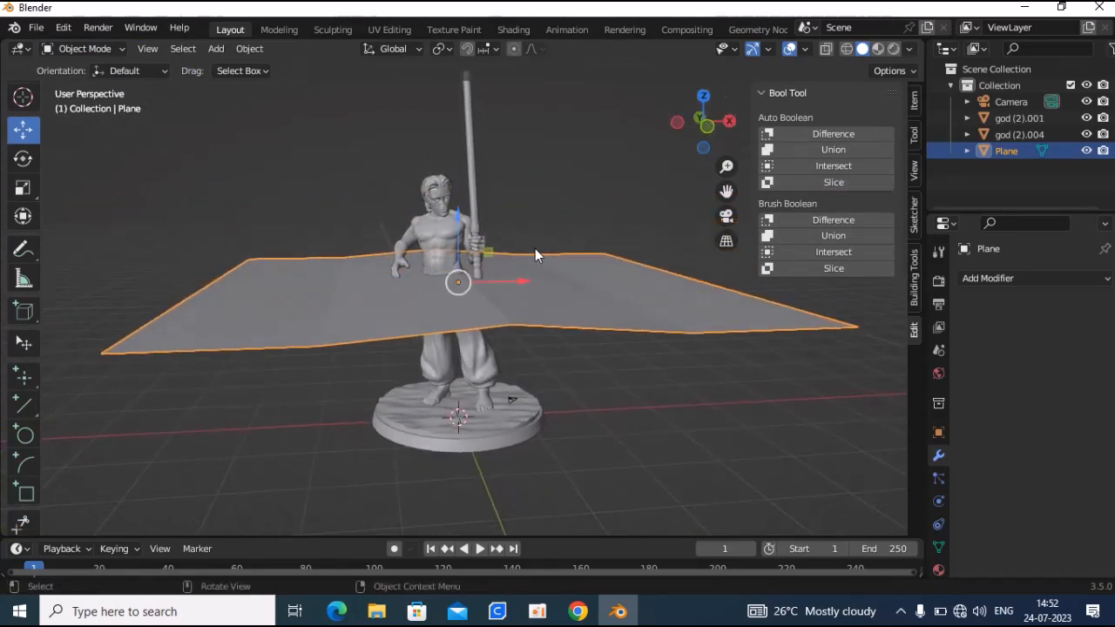
scroll(426, 202, up, 1)
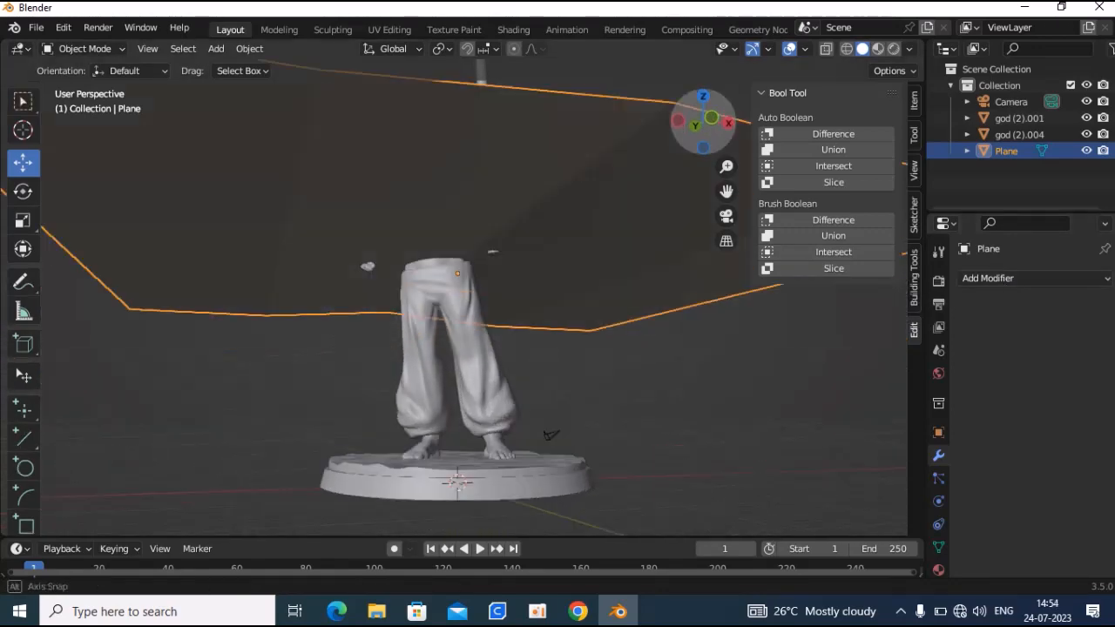
middle_drag(453, 348, 488, 348)
middle_drag(500, 218, 501, 276)
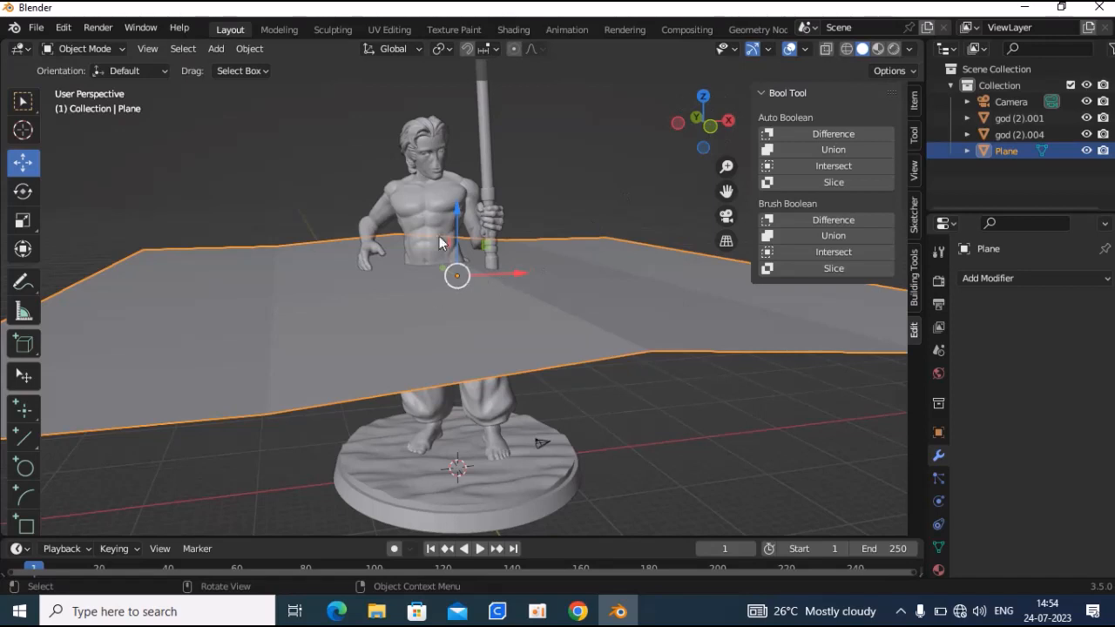
drag(455, 208, 457, 225)
click(705, 138)
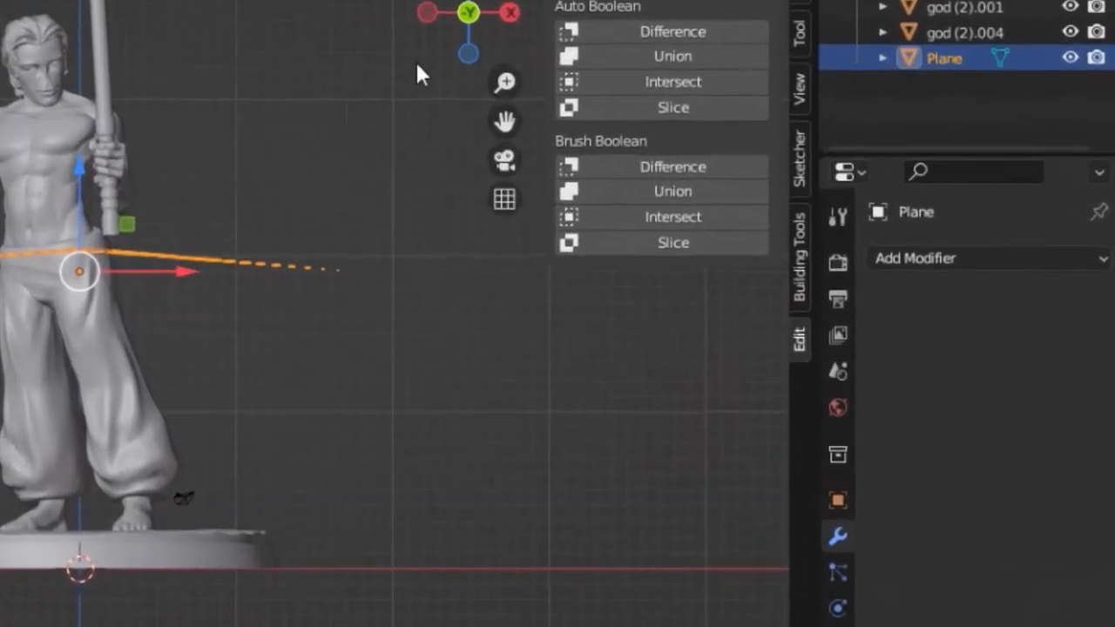
Add a Solidify modifier to the cutting plane
click(913, 259)
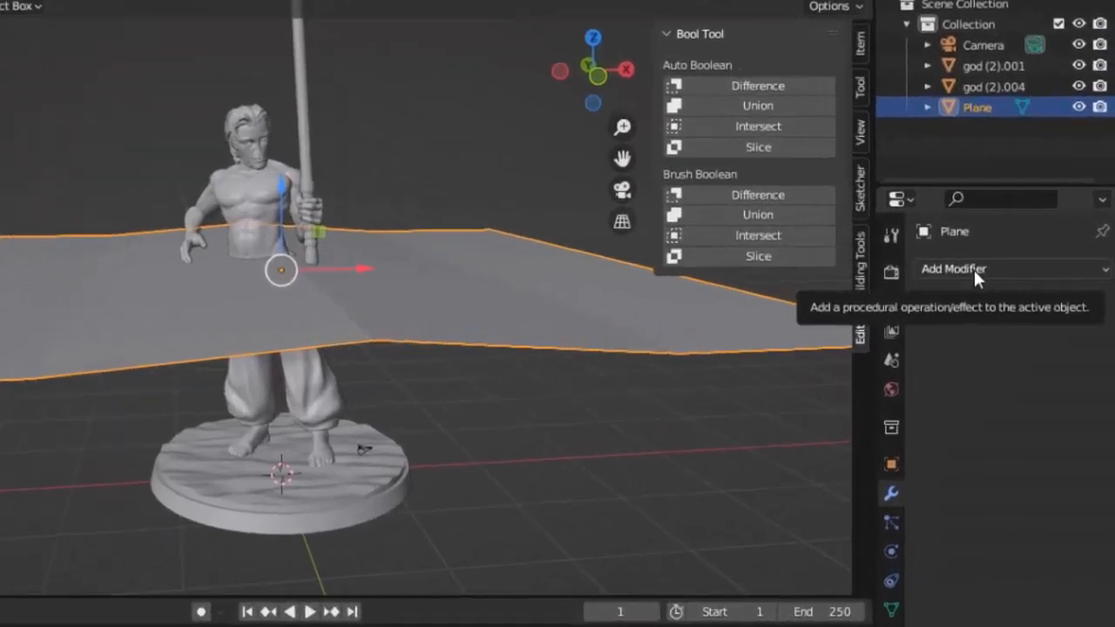
click(934, 257)
click(976, 261)
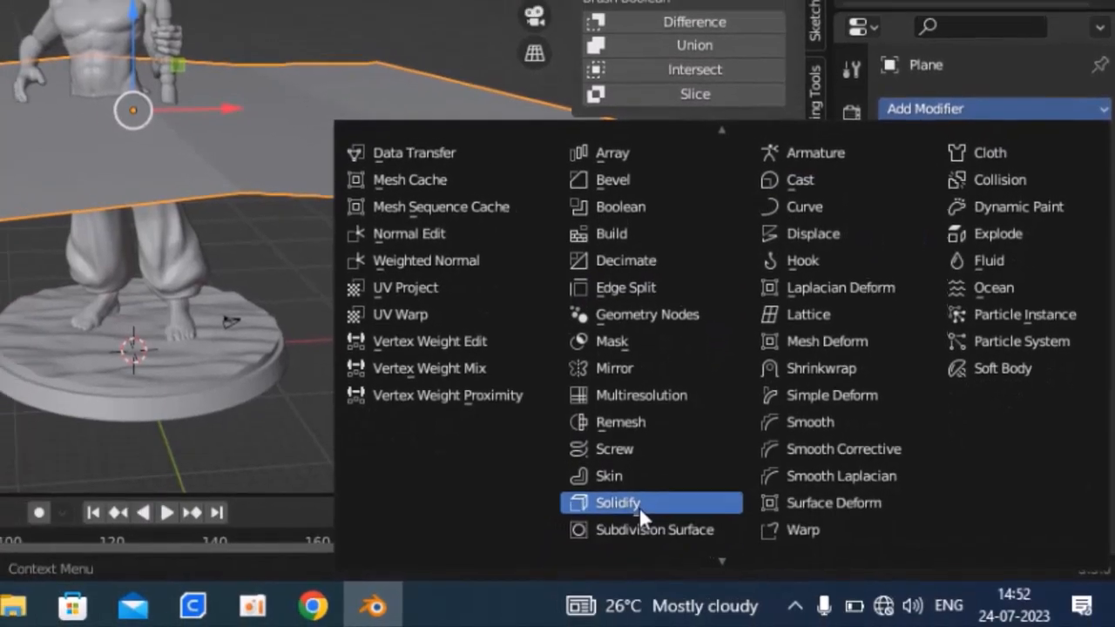
click(637, 508)
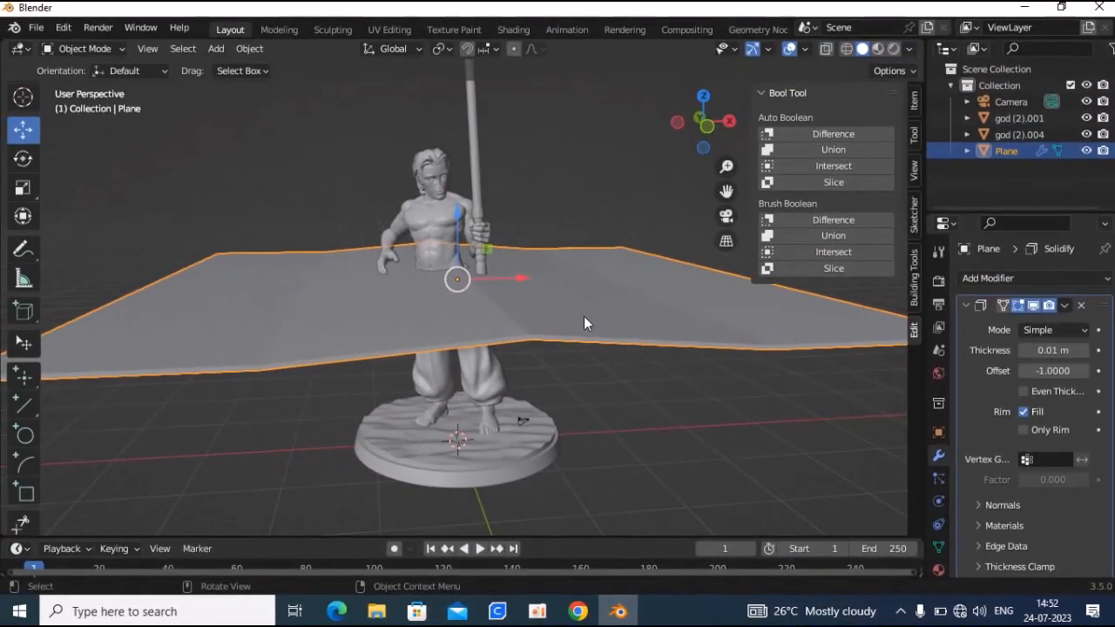
Set the Solidify thickness to 0.001 m and apply the modifier to the plane
click(710, 127)
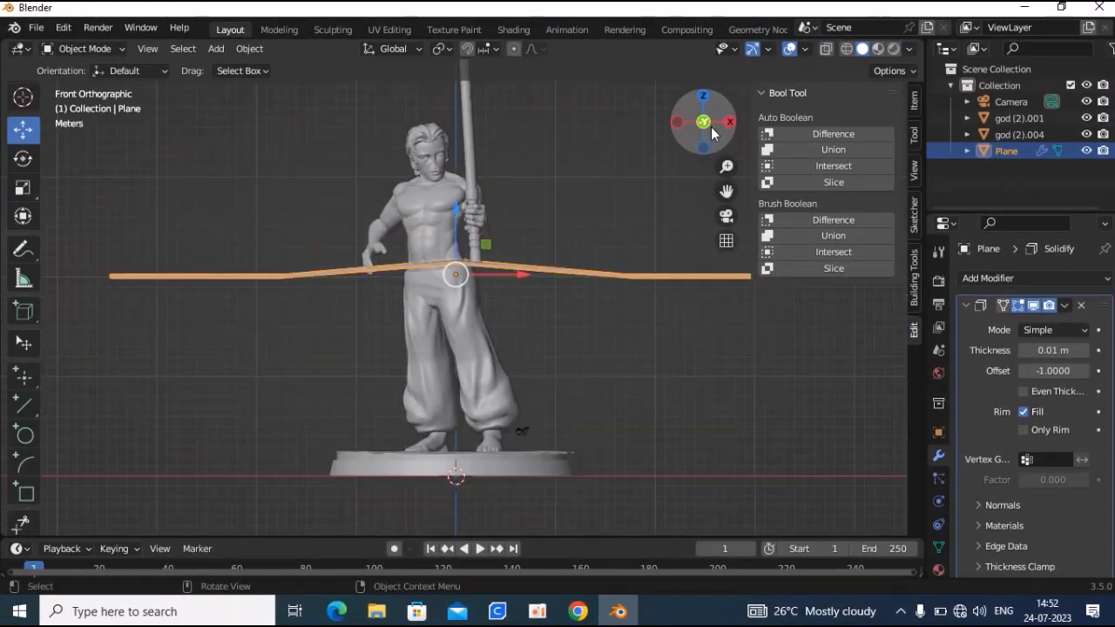
scroll(580, 142, up, 5)
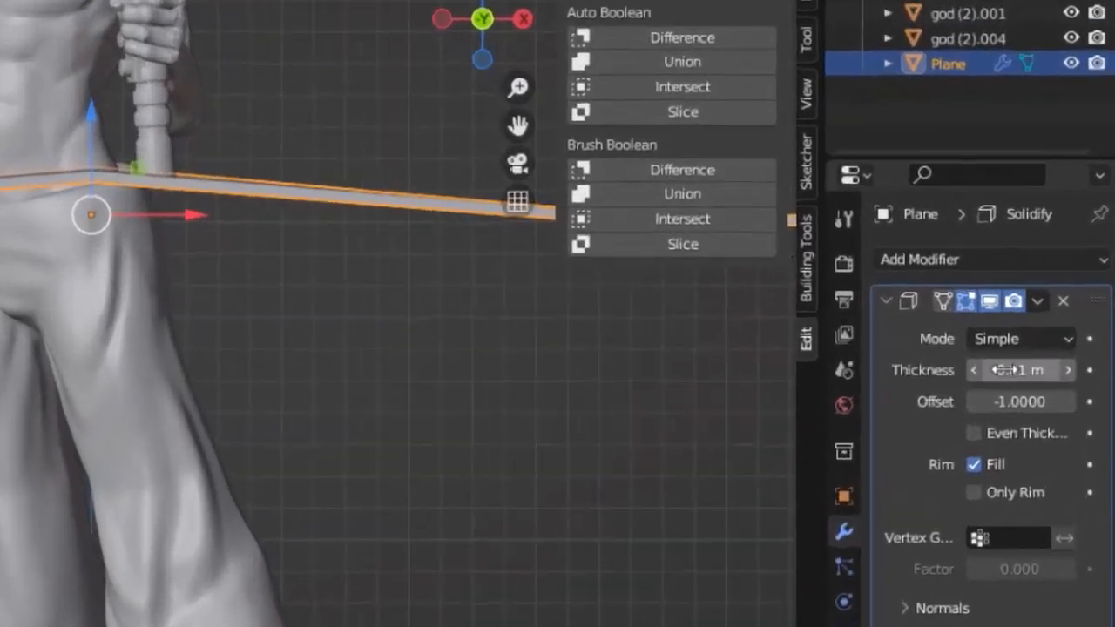
click(1041, 351)
key(BackSpace)
text(.0)
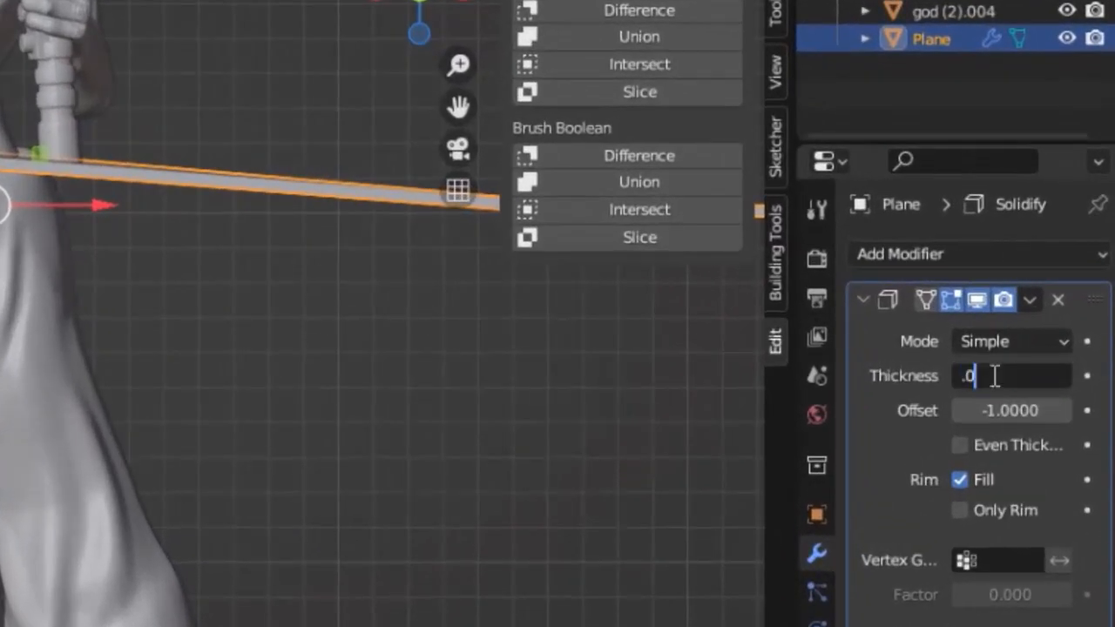
text(01)
key(Return)
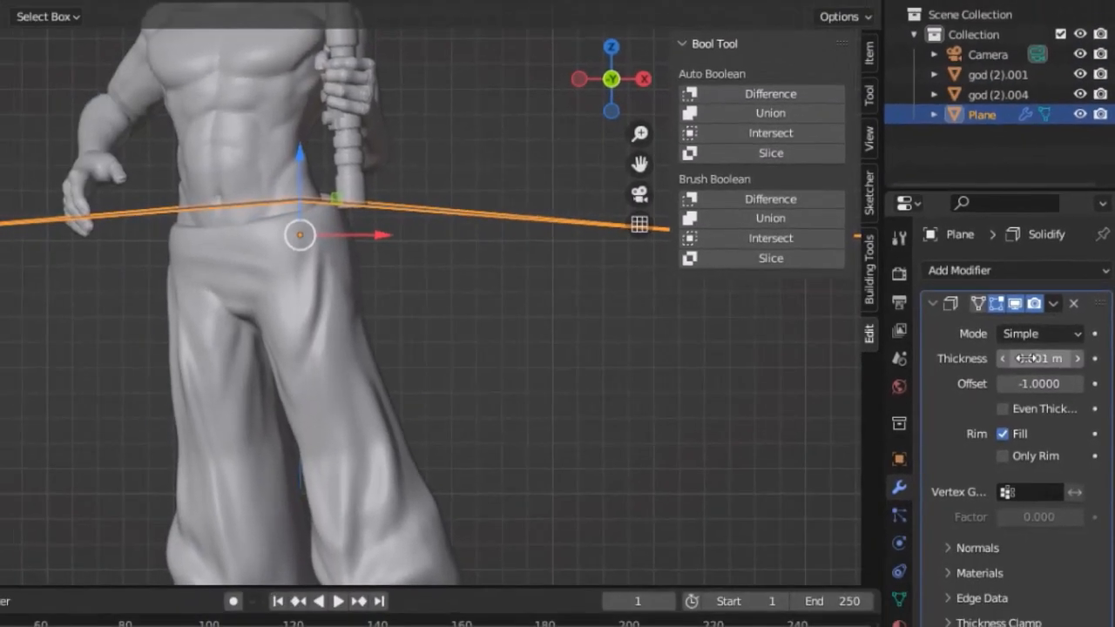
click(1053, 303)
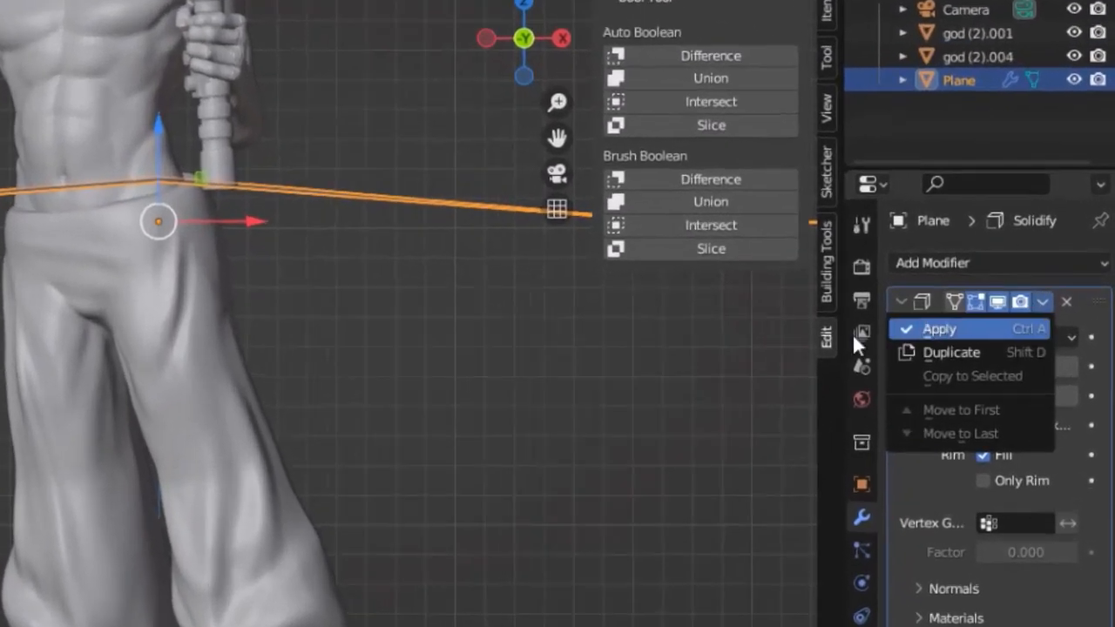
click(913, 330)
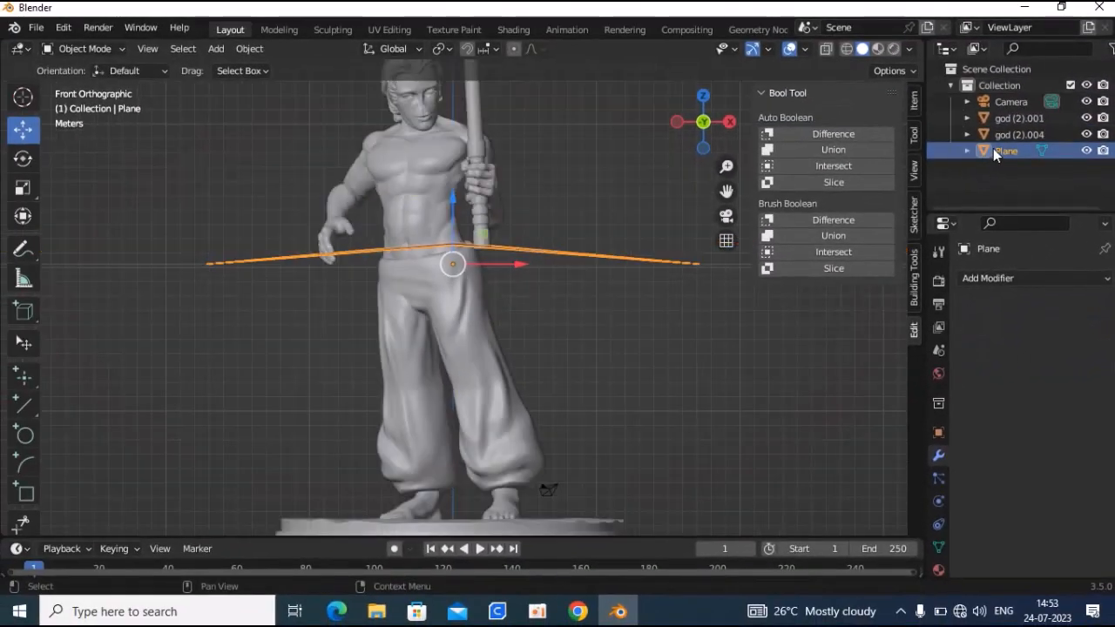
Add the statue body to the selection with the cutting plane and subtract the plane using Bool Tool's Auto Boolean Difference
shift+click(427, 185)
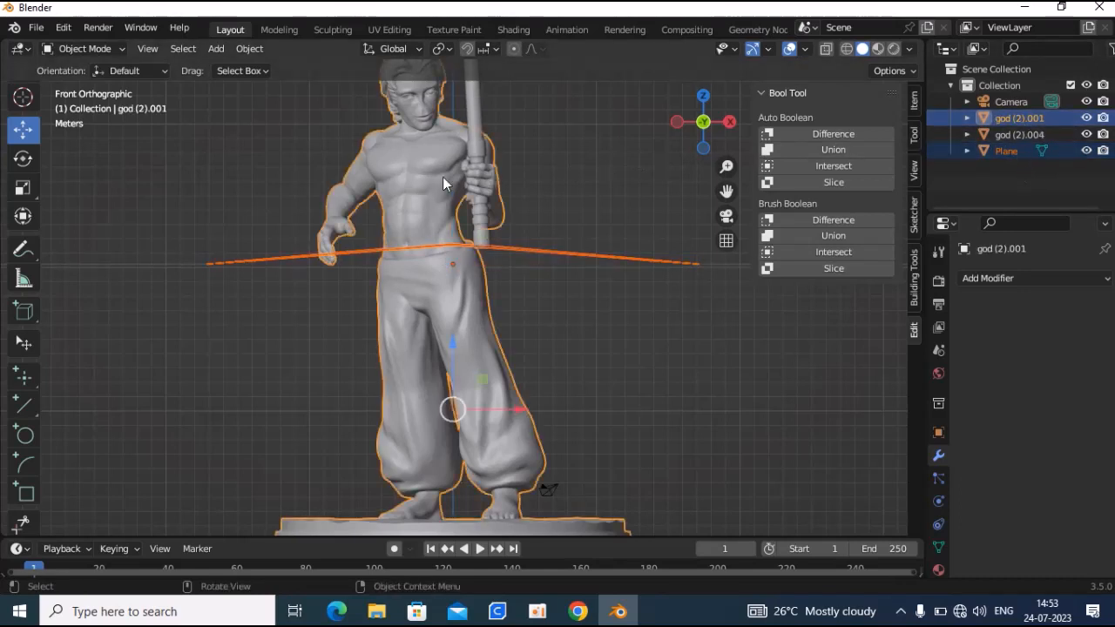
scroll(443, 178, down, 1)
scroll(442, 179, up, 1)
scroll(442, 180, down, 1)
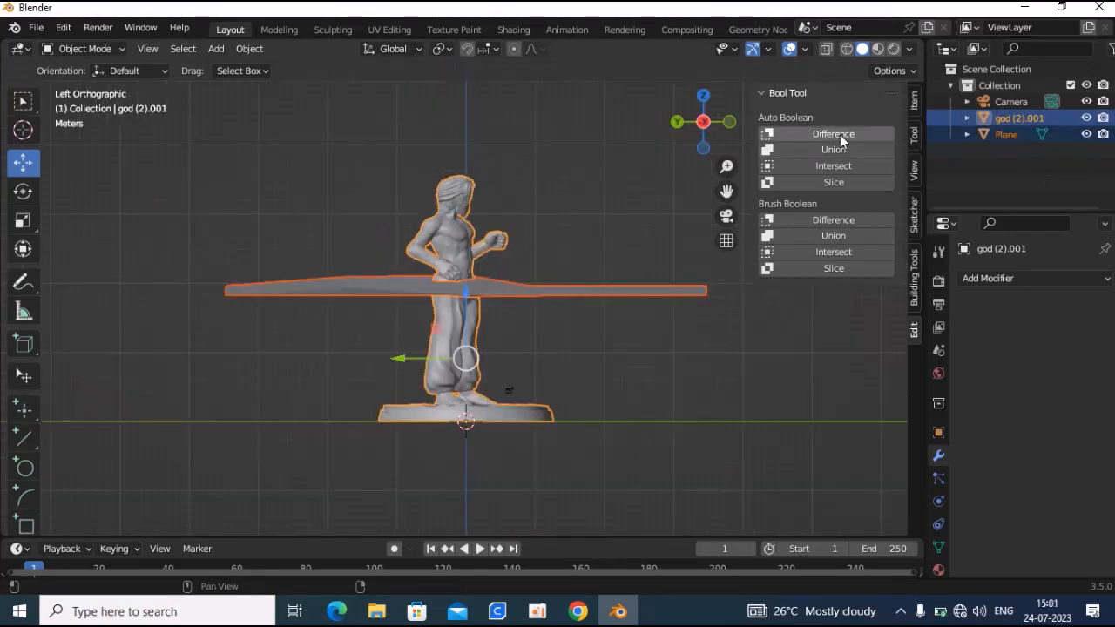
click(839, 135)
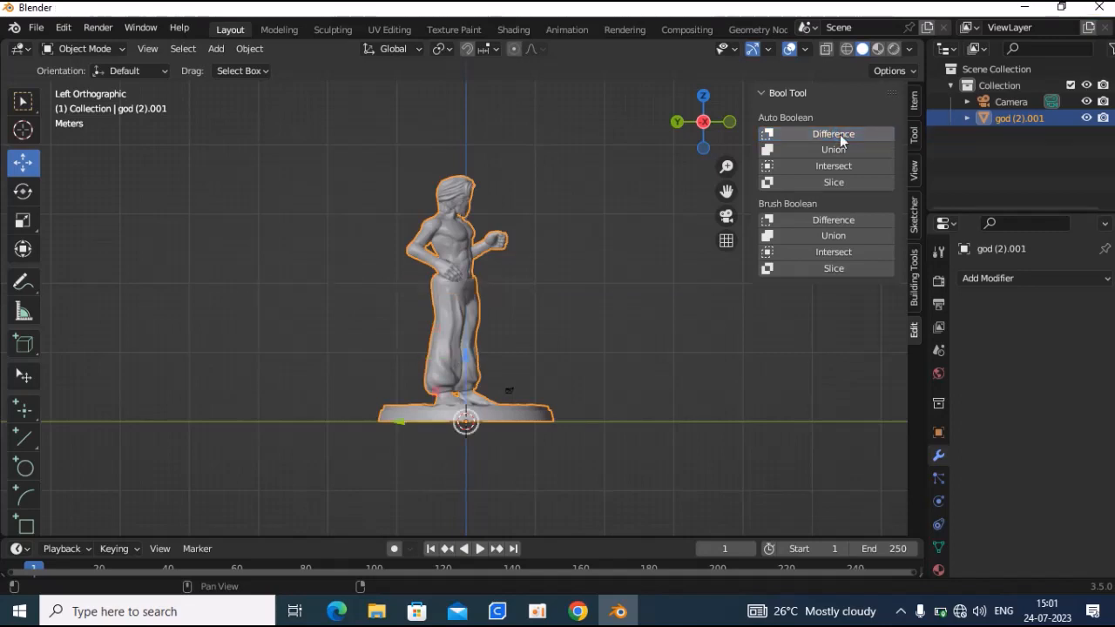
Examine the cut line around the statue's waist and under the hand in the left view
scroll(436, 287, up, 1)
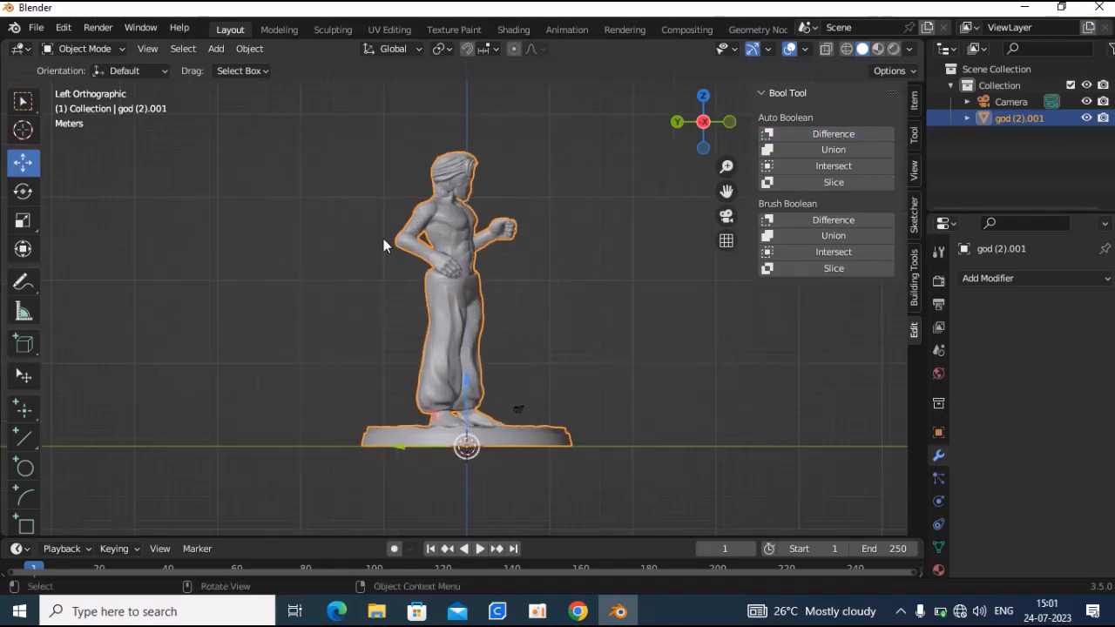
scroll(383, 238, up, 4)
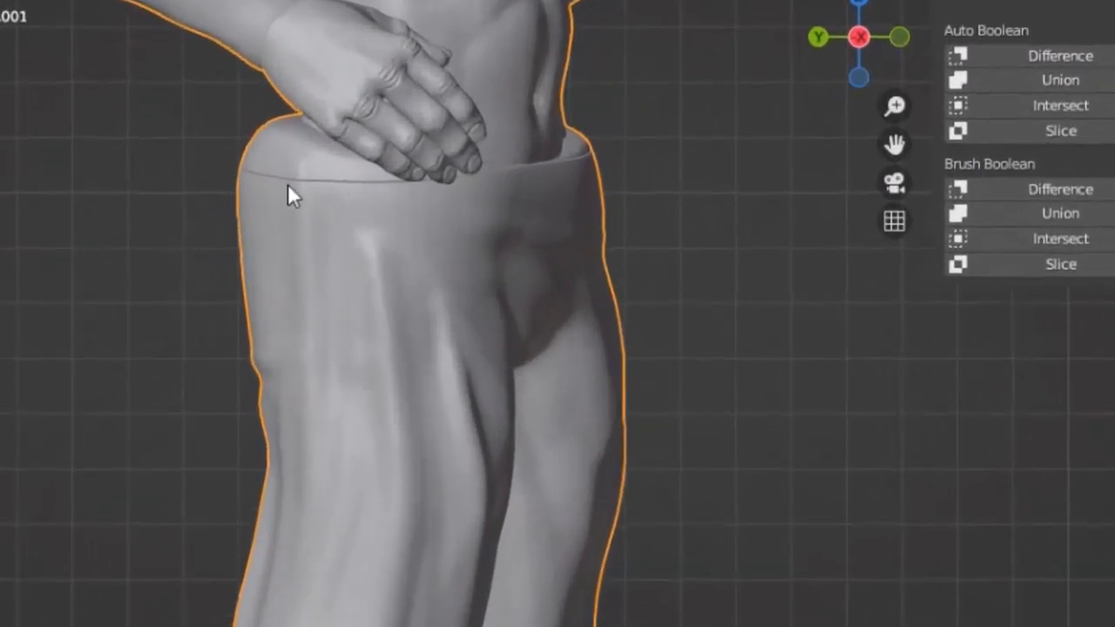
scroll(292, 187, down, 3)
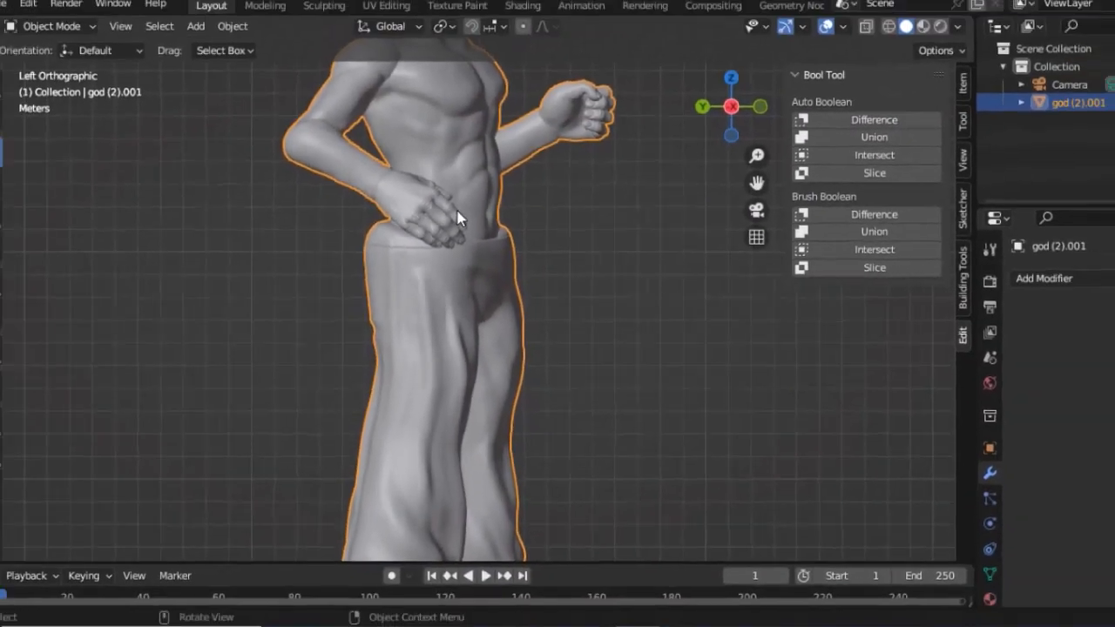
scroll(472, 187, down, 3)
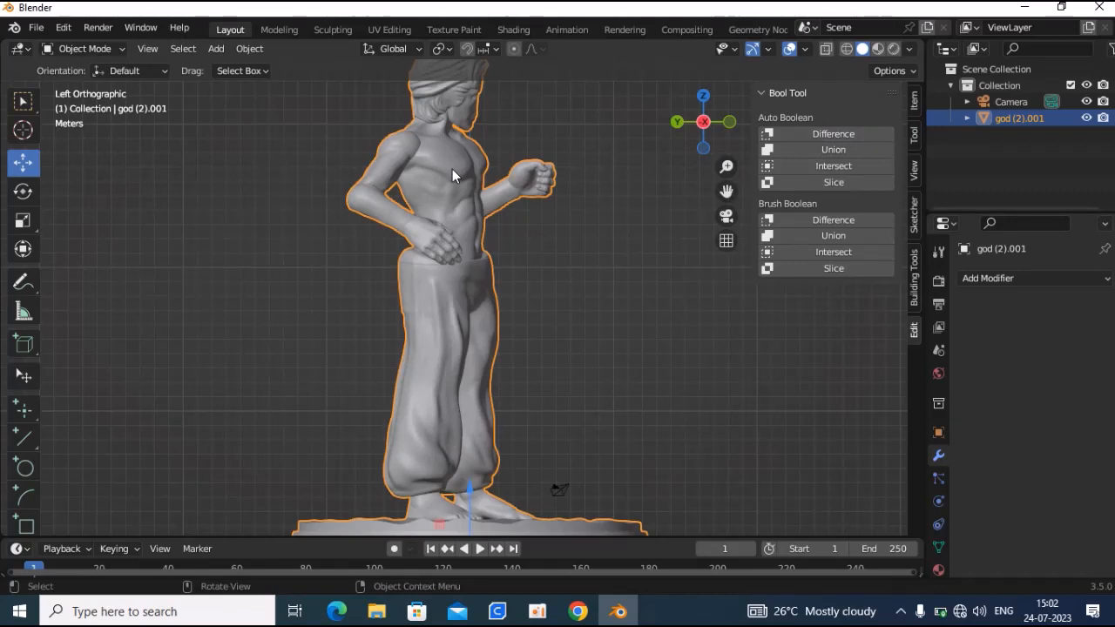
scroll(454, 170, down, 1)
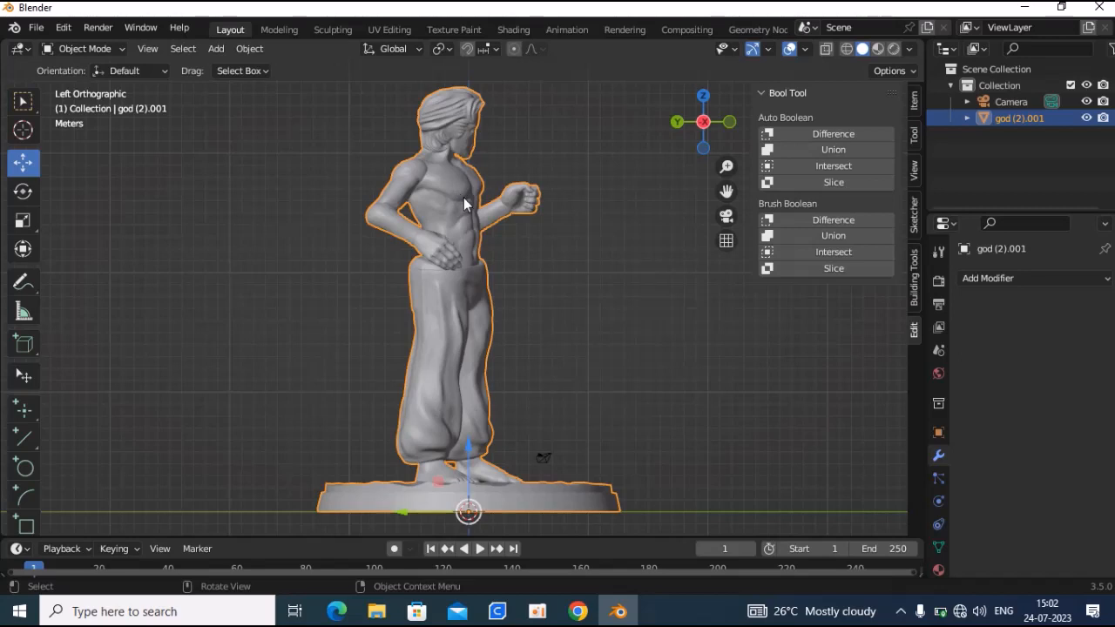
scroll(464, 204, down, 2)
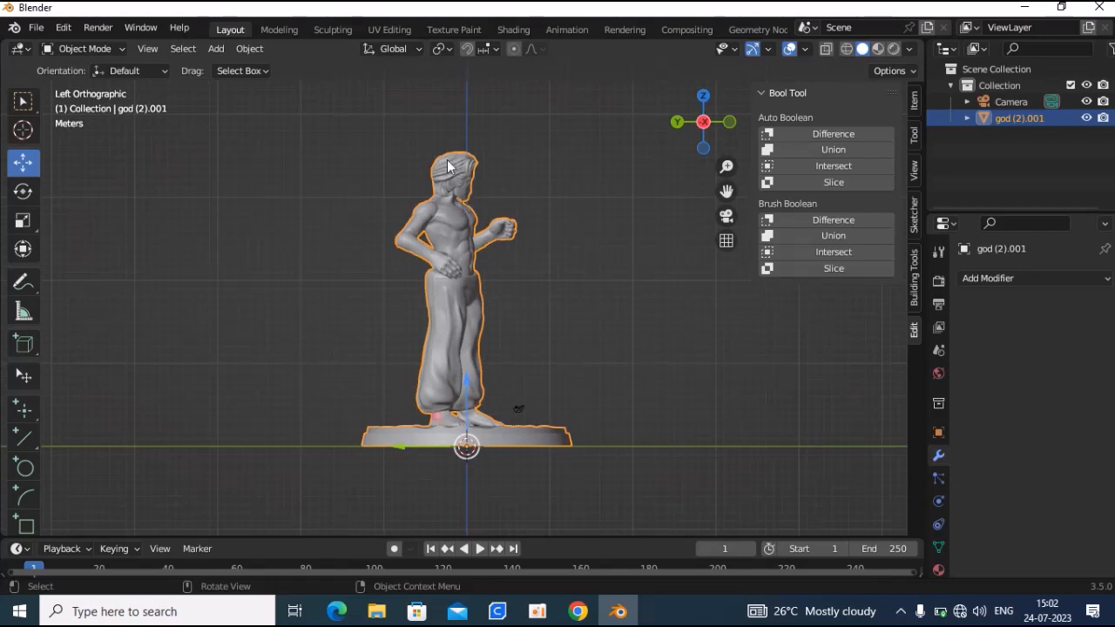
scroll(446, 159, up, 4)
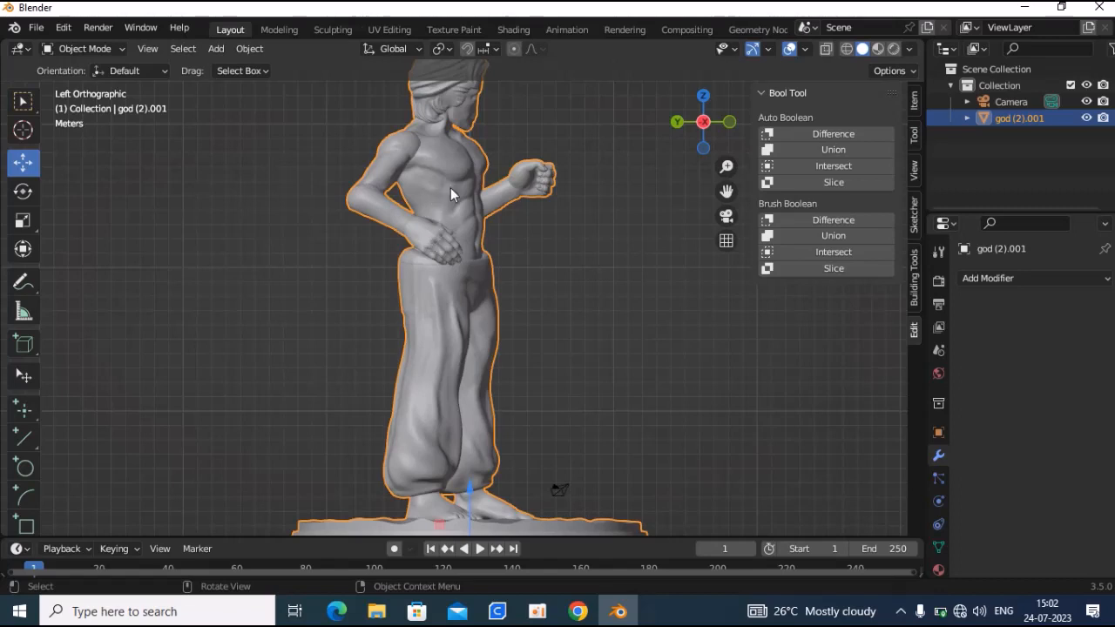
scroll(497, 224, down, 1)
scroll(497, 225, down, 1)
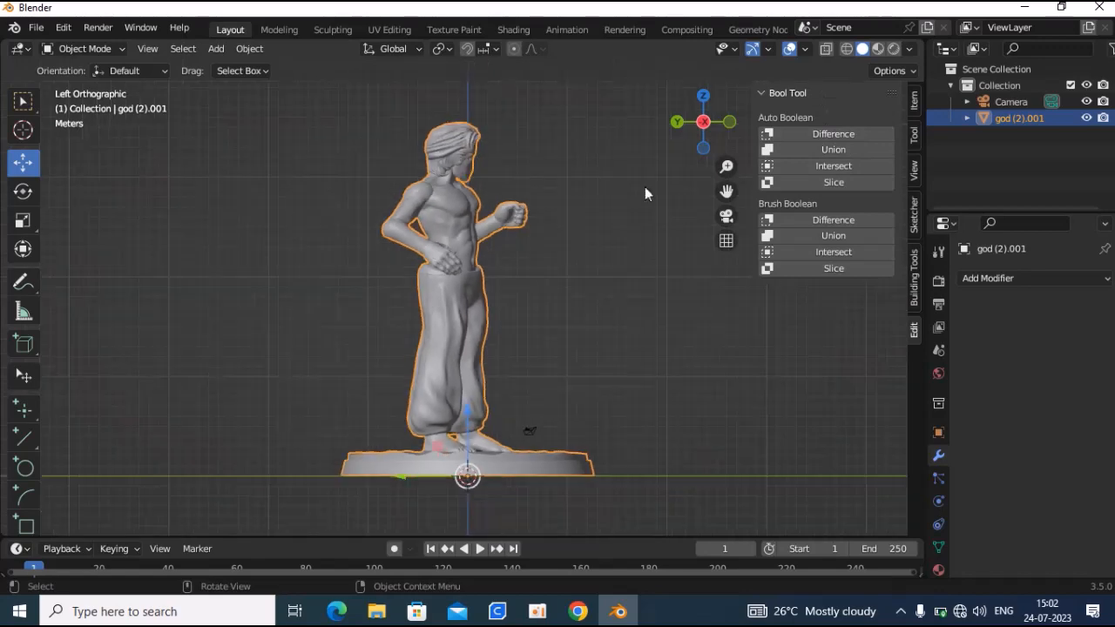
Try a Boolean modifier on the statue, check its Object field, and remove the modifier
click(997, 281)
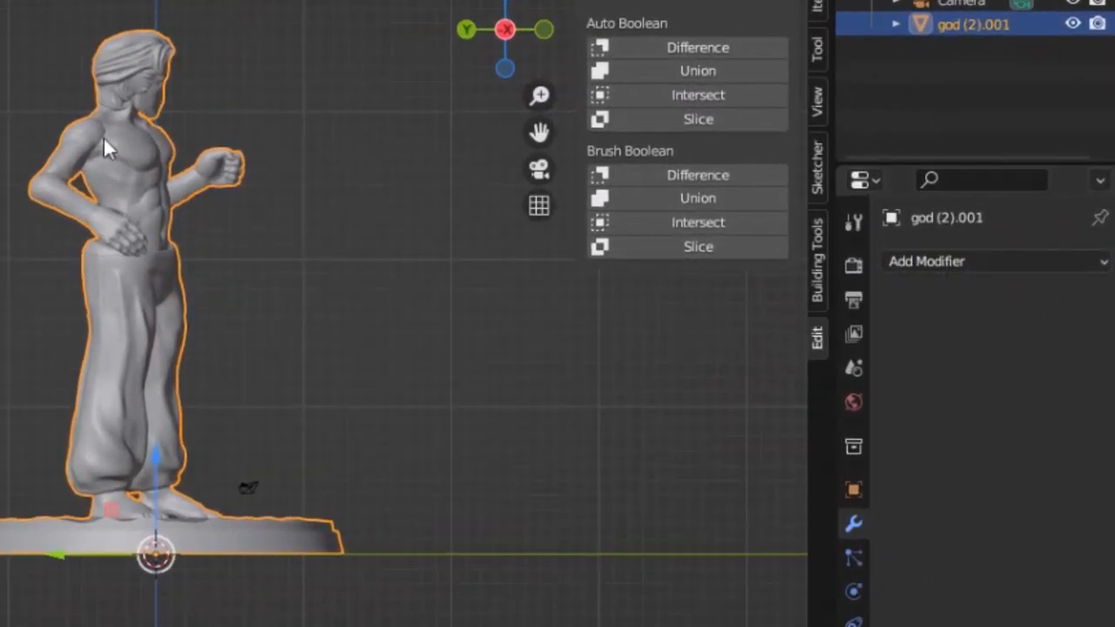
click(911, 261)
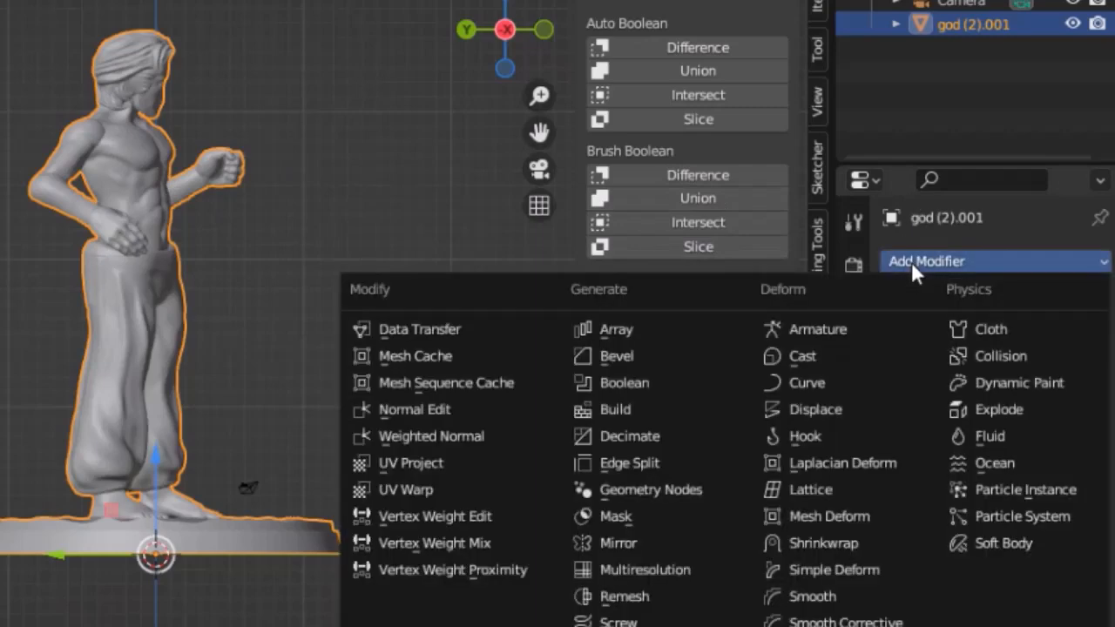
click(719, 381)
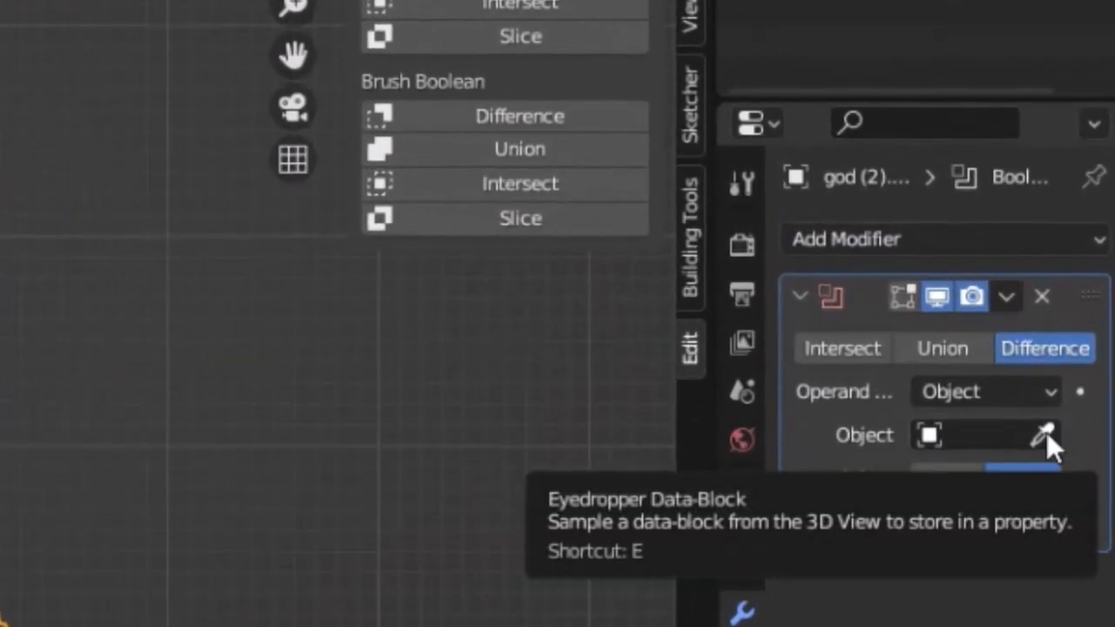
click(984, 435)
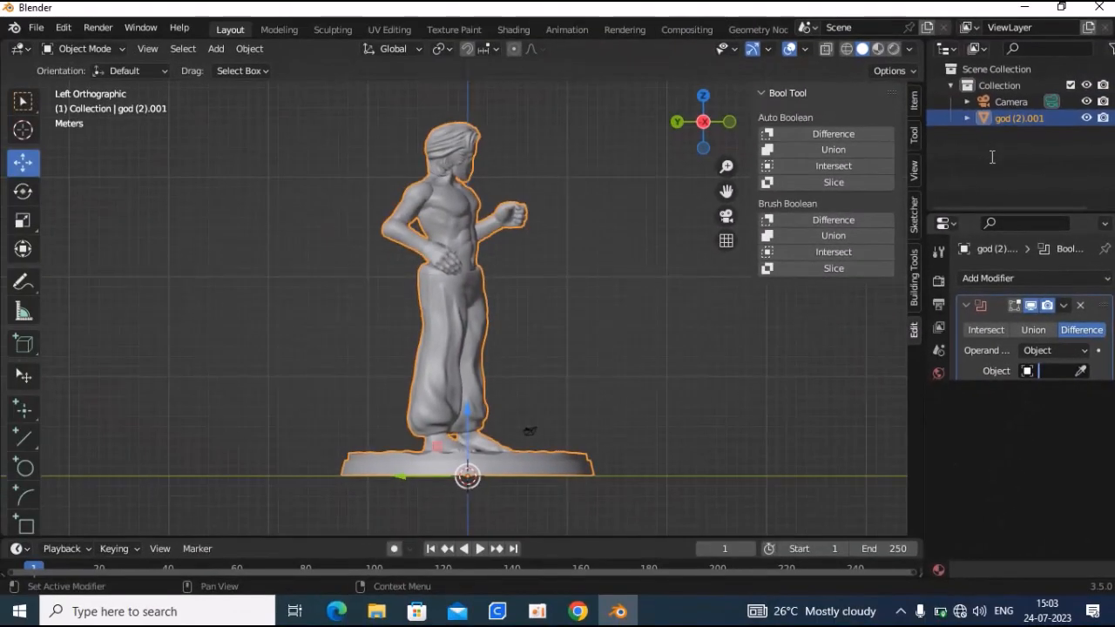
click(974, 371)
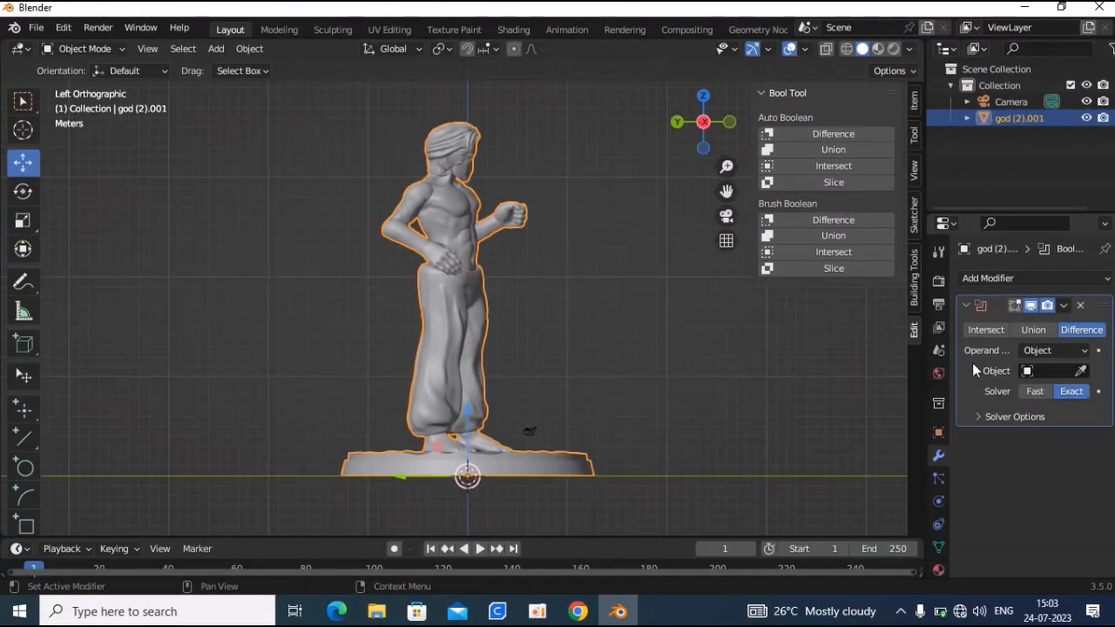
scroll(361, 268, up, 4)
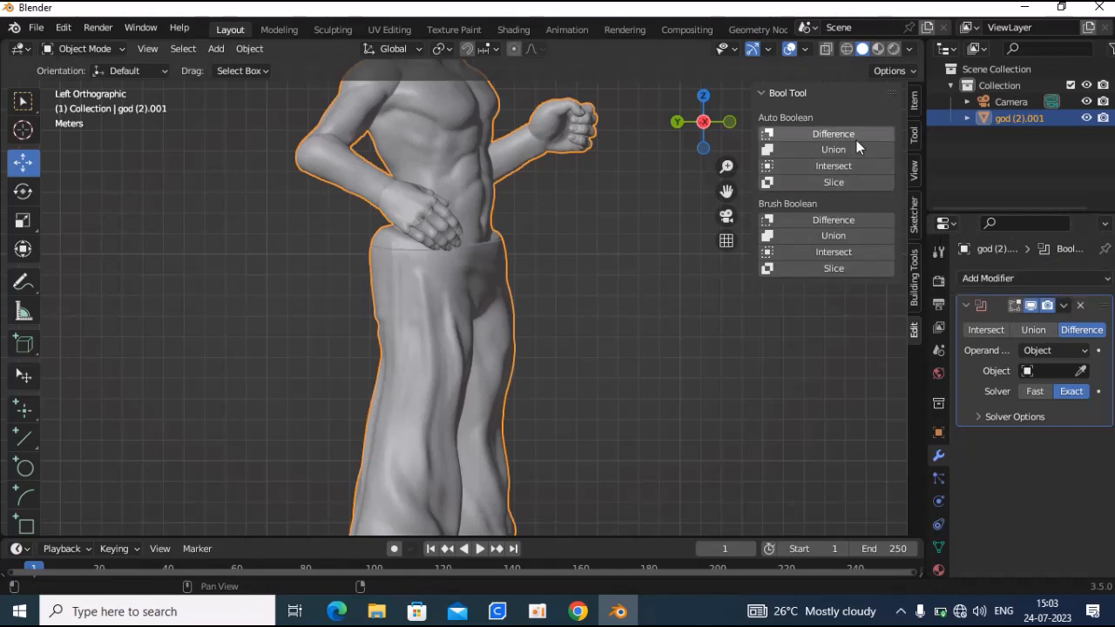
click(1080, 306)
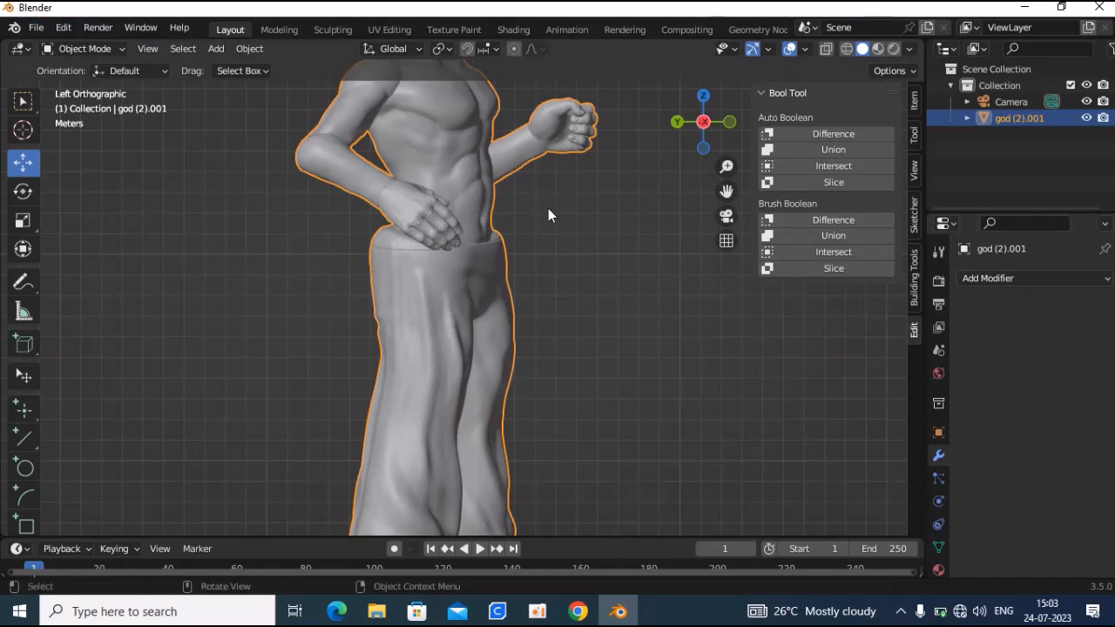
Orbit around the hip and inspect the gap that the plane cut through the trousers
scroll(550, 208, down, 1)
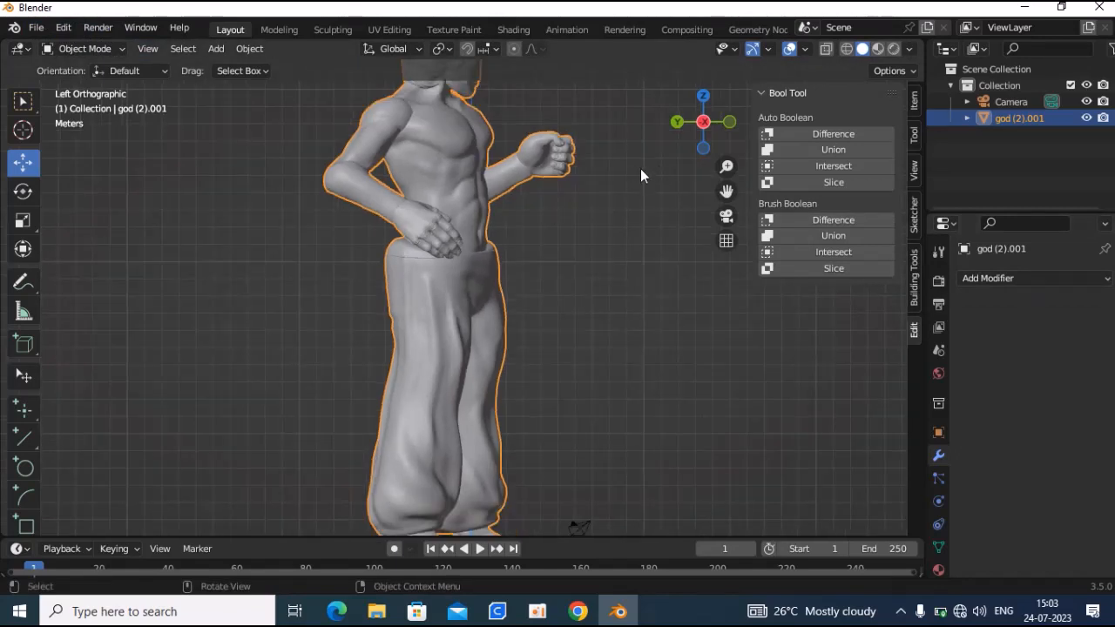
middle_drag(640, 168, 407, 225)
scroll(407, 226, up, 4)
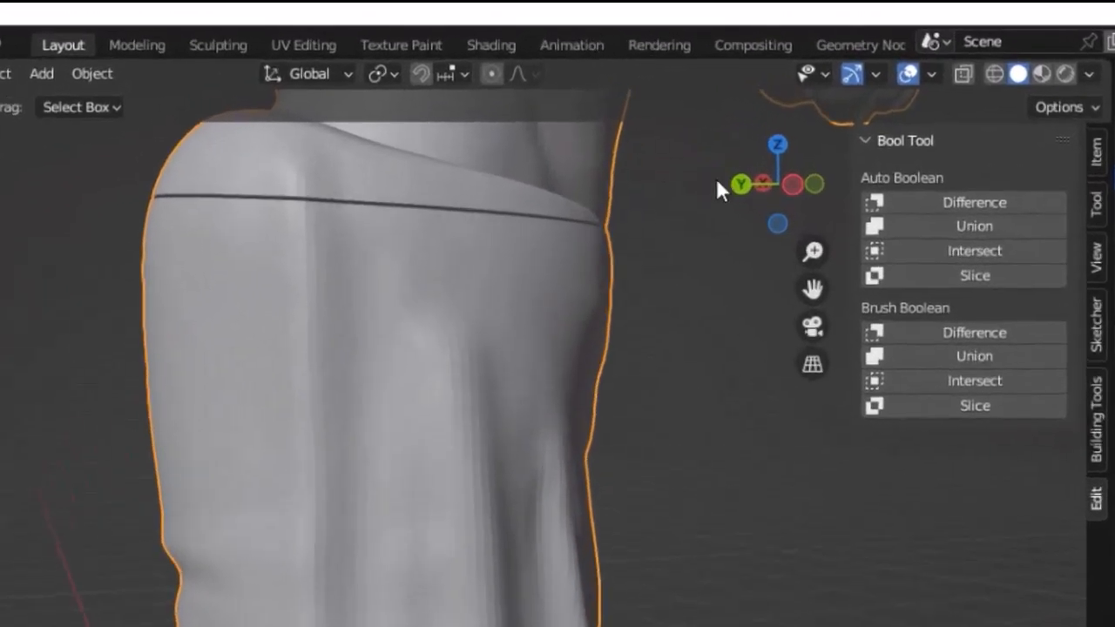
drag(737, 182, 773, 170)
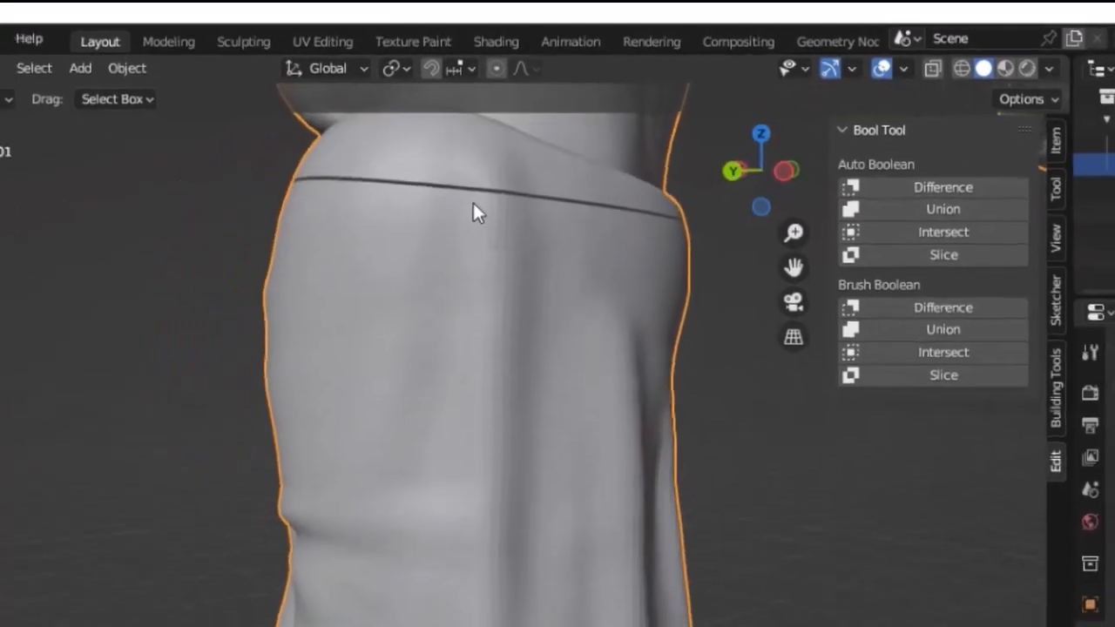
scroll(470, 228, down, 1)
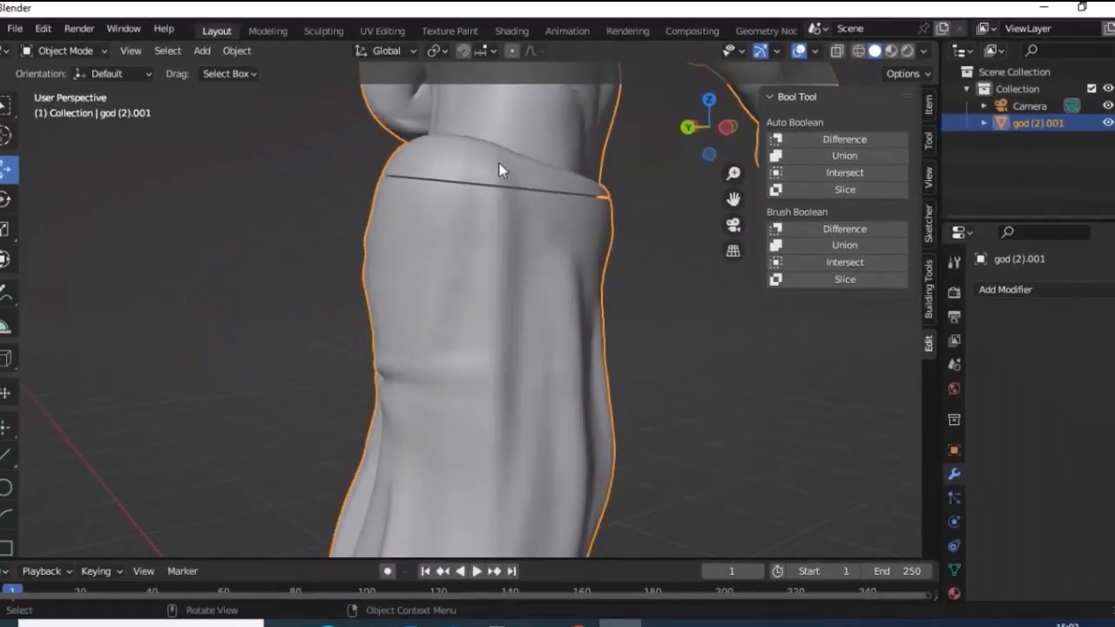
scroll(500, 168, down, 6)
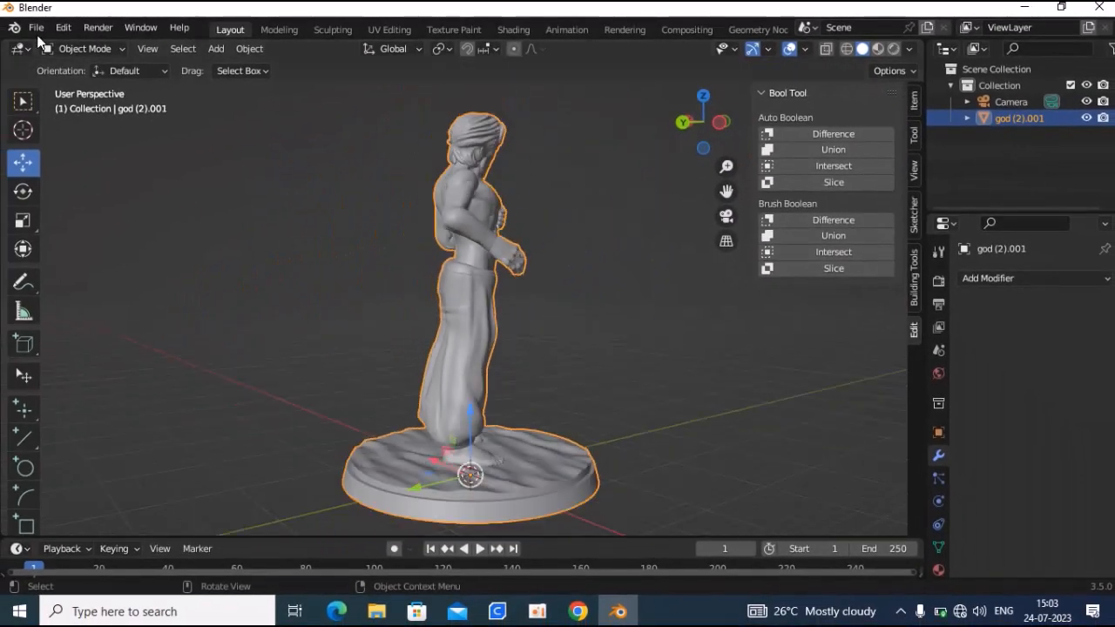
Separate the cut statue mesh into its upper and lower pieces in Edit Mode and return to Object Mode
click(84, 50)
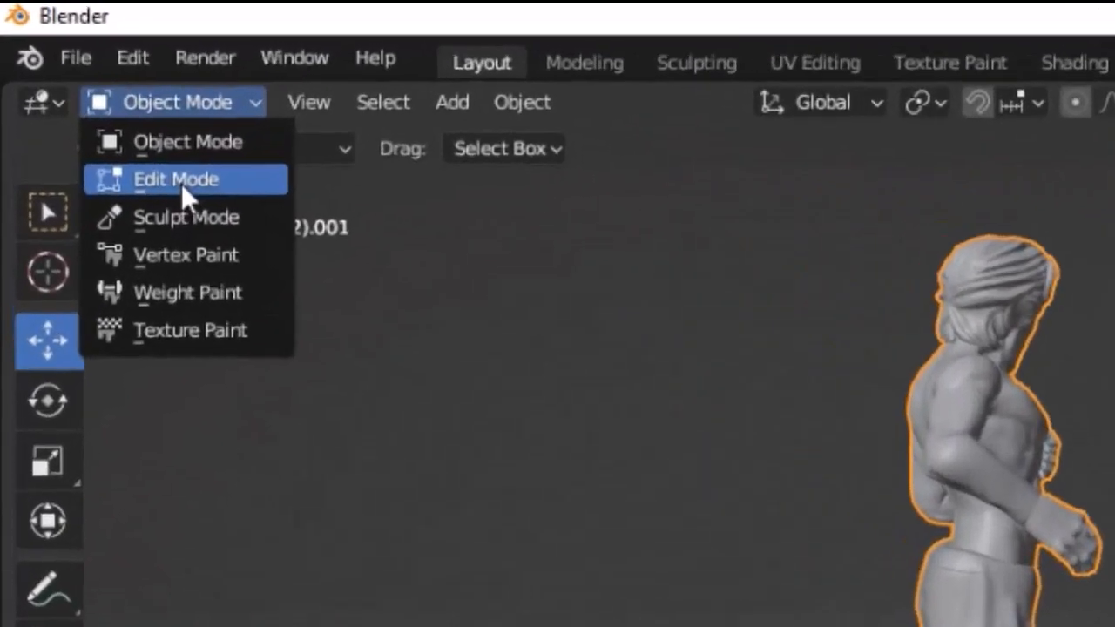
click(86, 85)
right_click(302, 329)
mouse_move(148, 478)
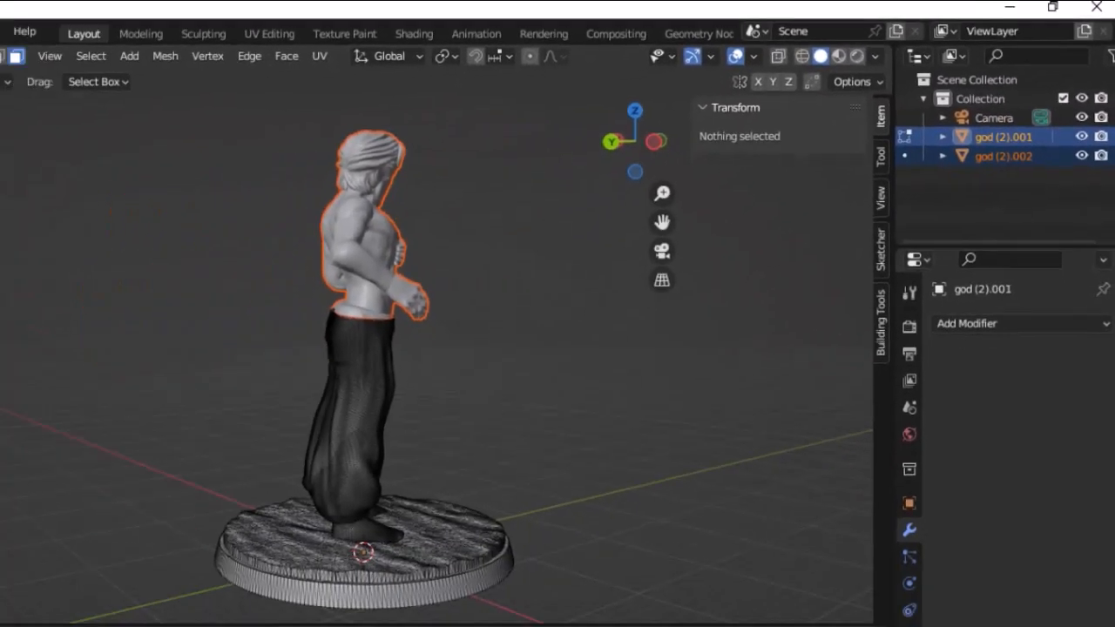
click(83, 48)
click(90, 66)
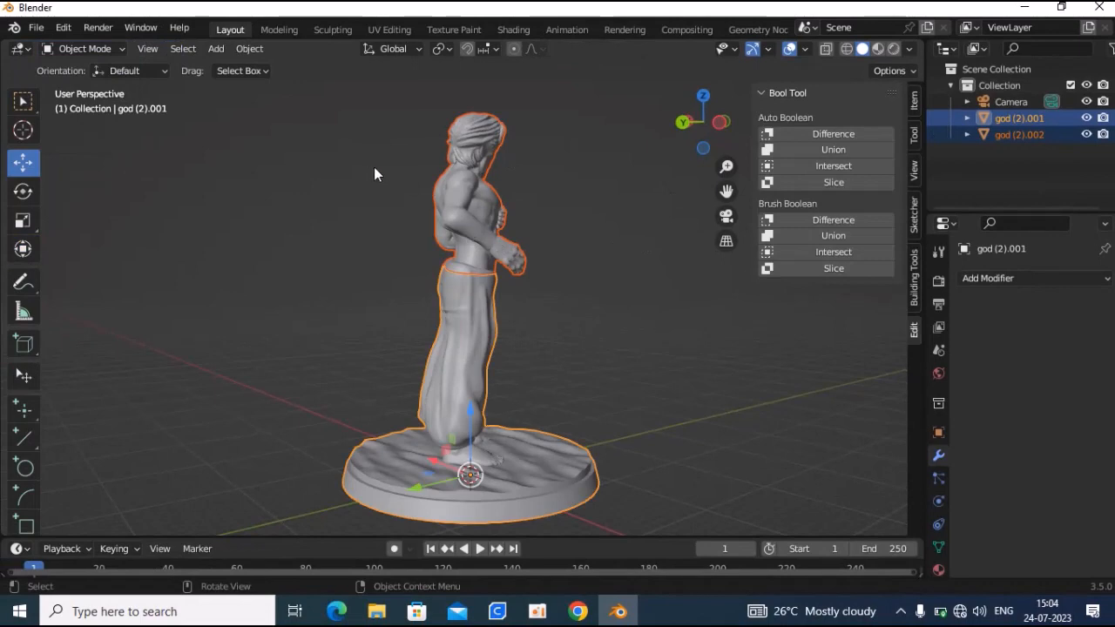
Lift the upper body off the legs with the Transform tool to test the split, and undo the move
click(480, 209)
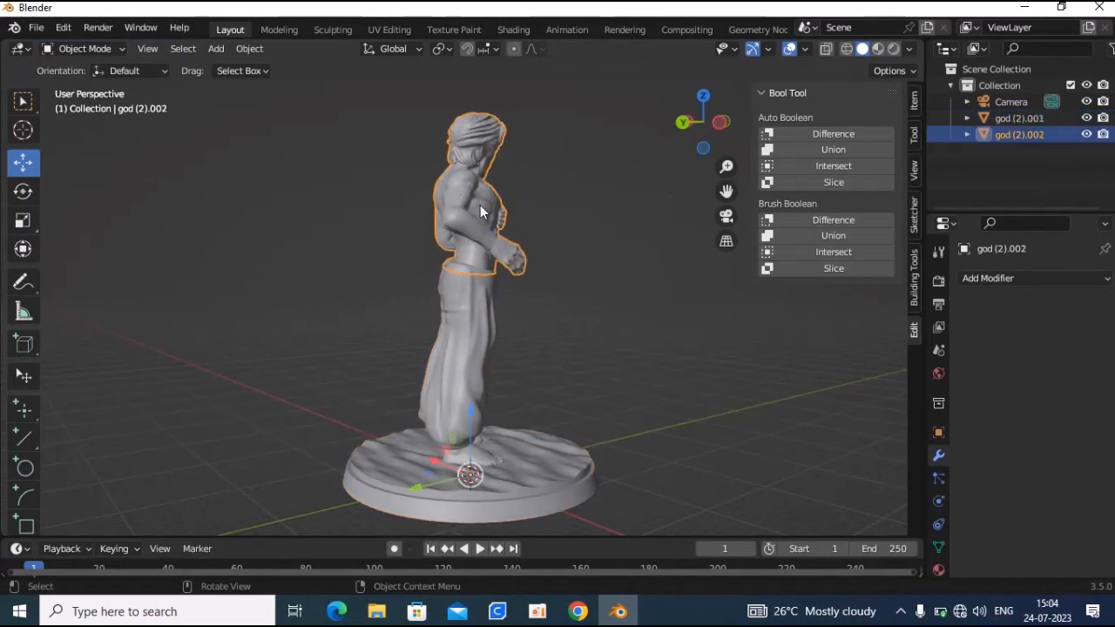
click(23, 248)
middle_drag(521, 473, 487, 418)
drag(470, 353, 463, 290)
click(463, 290)
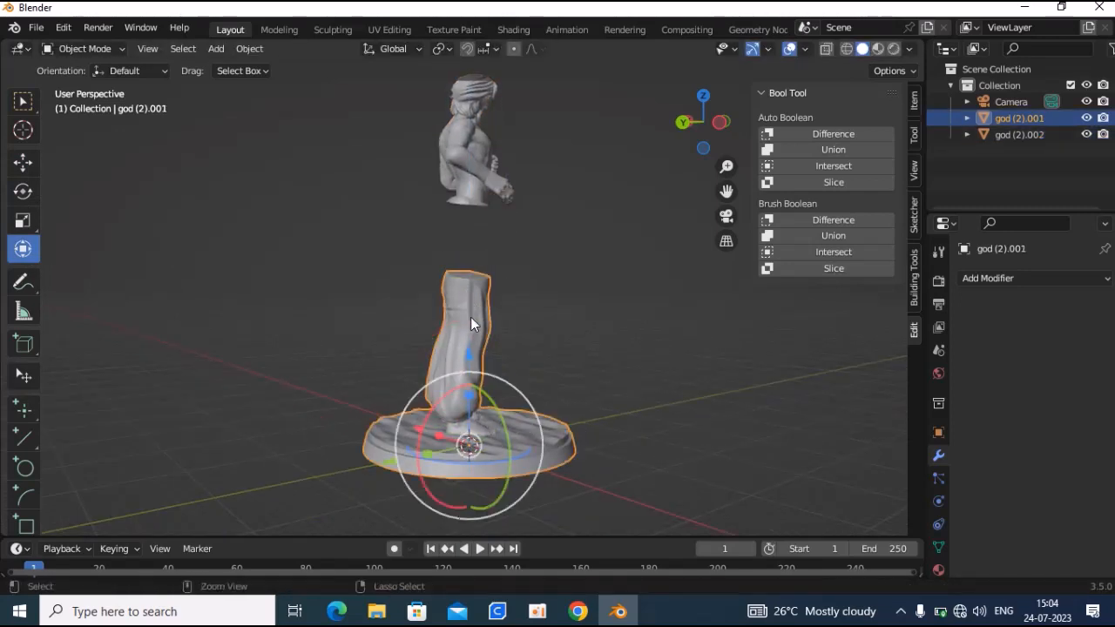
scroll(470, 317, up, 2)
key(ctrl+z)
key(ctrl+z)
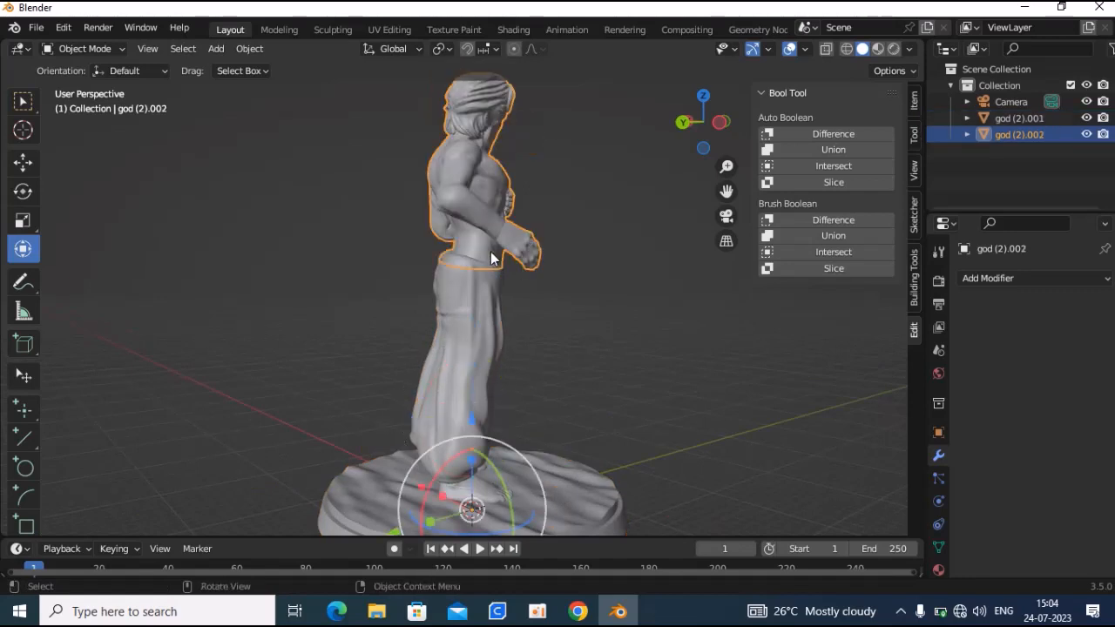
scroll(491, 257, down, 2)
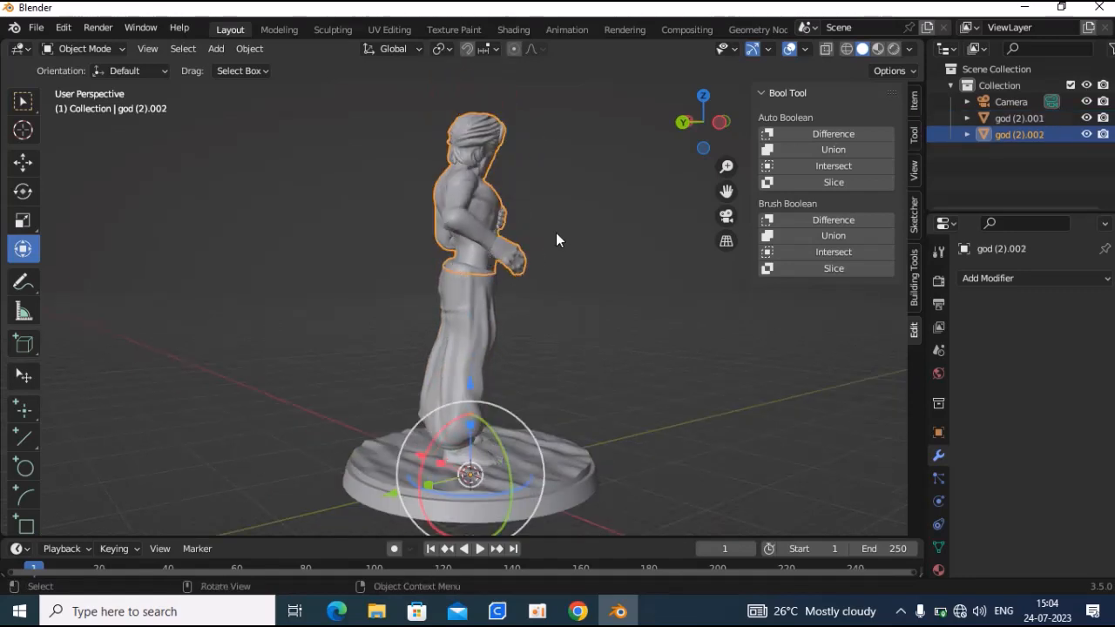
Switch to the front view and add a 2 m cube at the world origin beneath the statue
scroll(505, 162, up, 1)
drag(682, 125, 554, 261)
key(KP_1)
scroll(470, 257, up, 1)
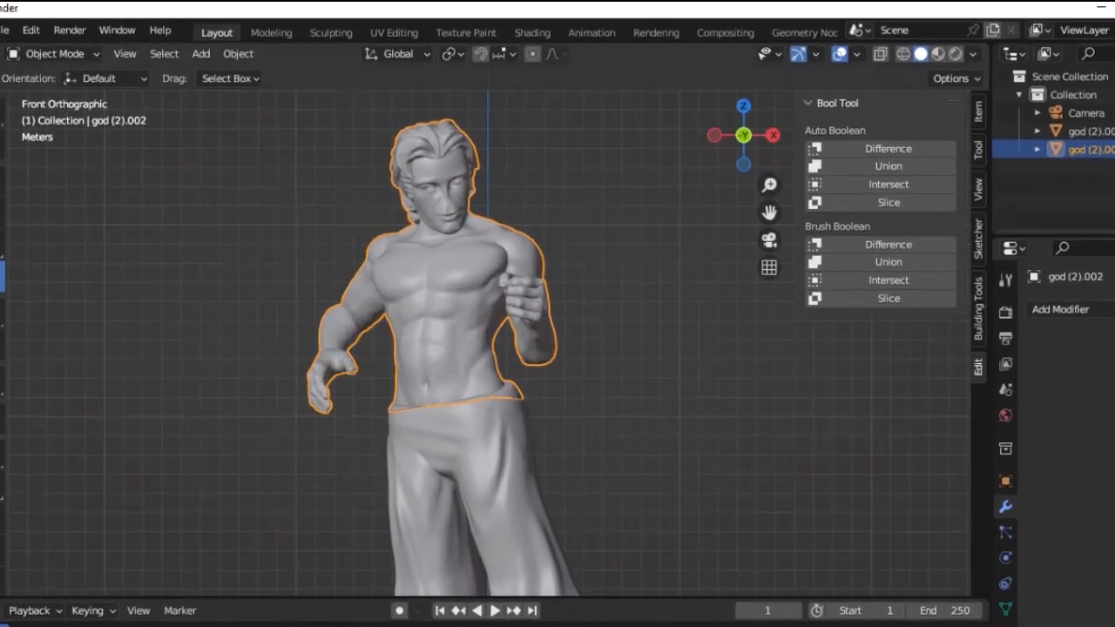
click(220, 47)
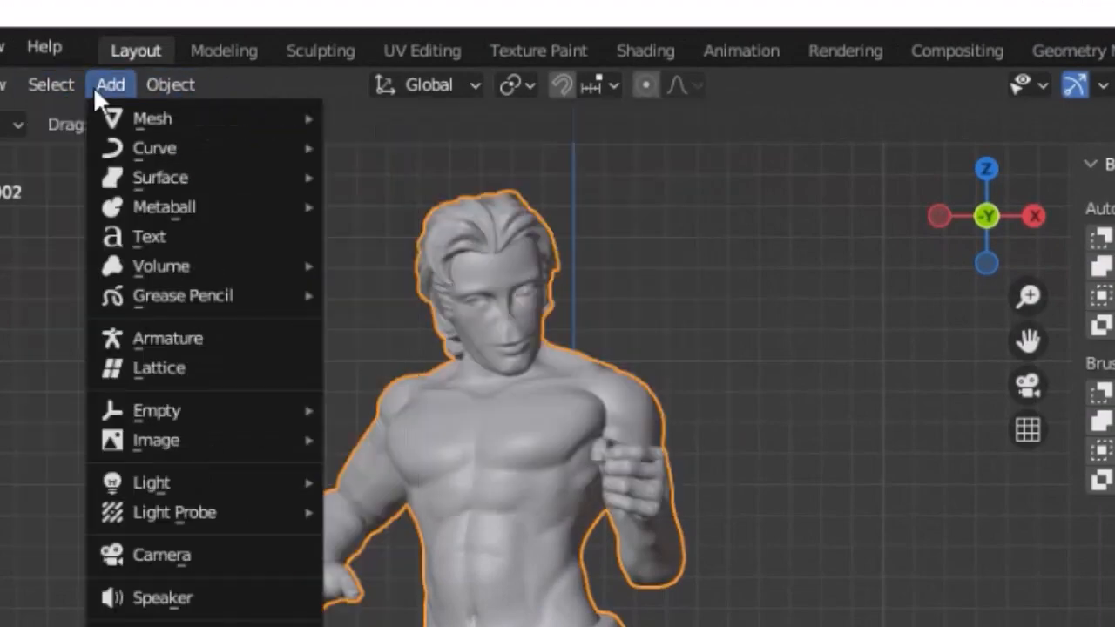
mouse_move(113, 119)
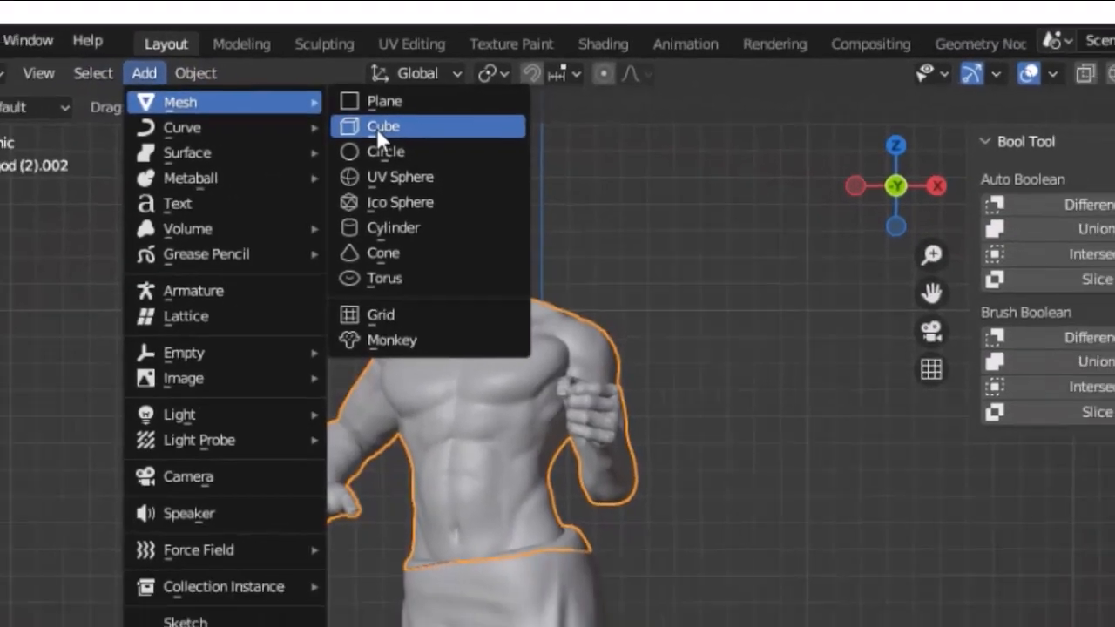
click(384, 148)
scroll(435, 254, down, 5)
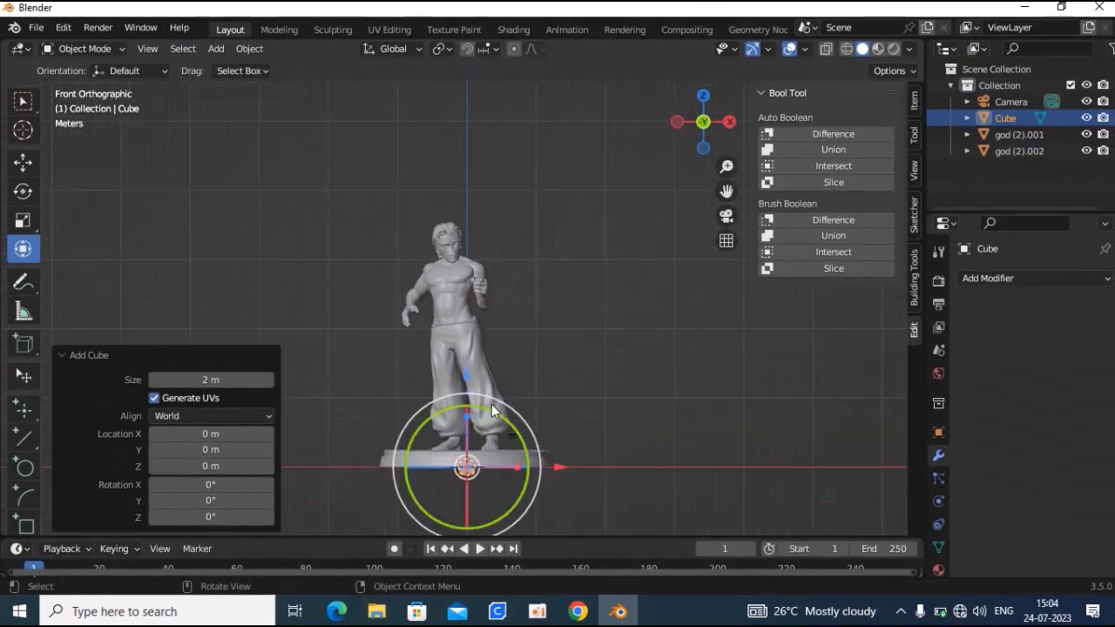
scroll(474, 496, up, 2)
shift+middle_drag(470, 522, 401, 361)
scroll(400, 361, up, 3)
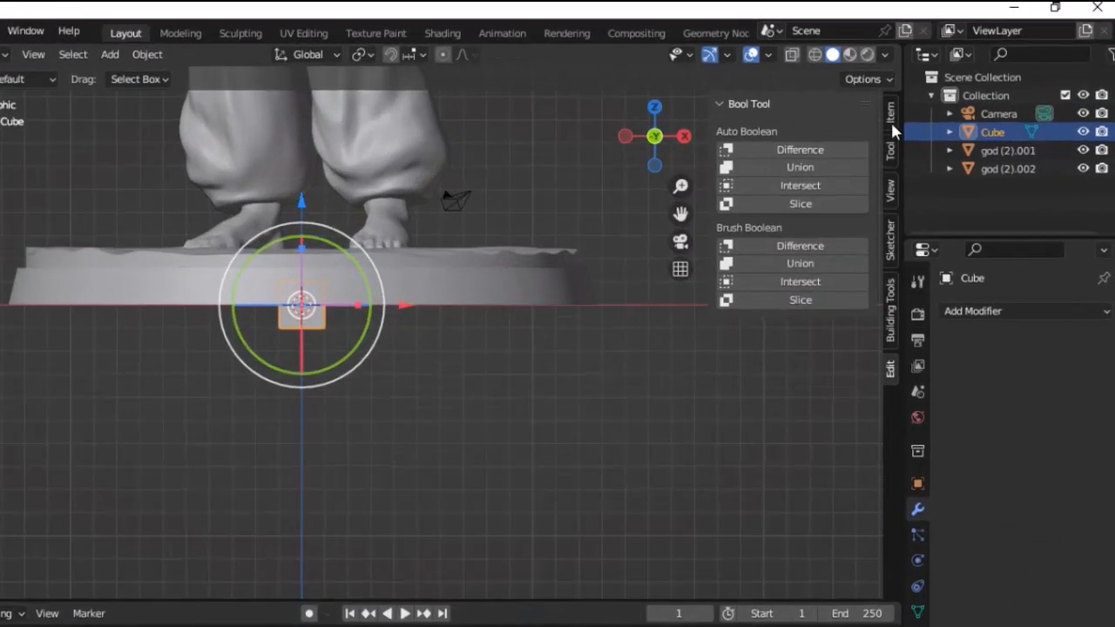
Set the cube's X, Y and Z dimensions to 1 m each
click(890, 122)
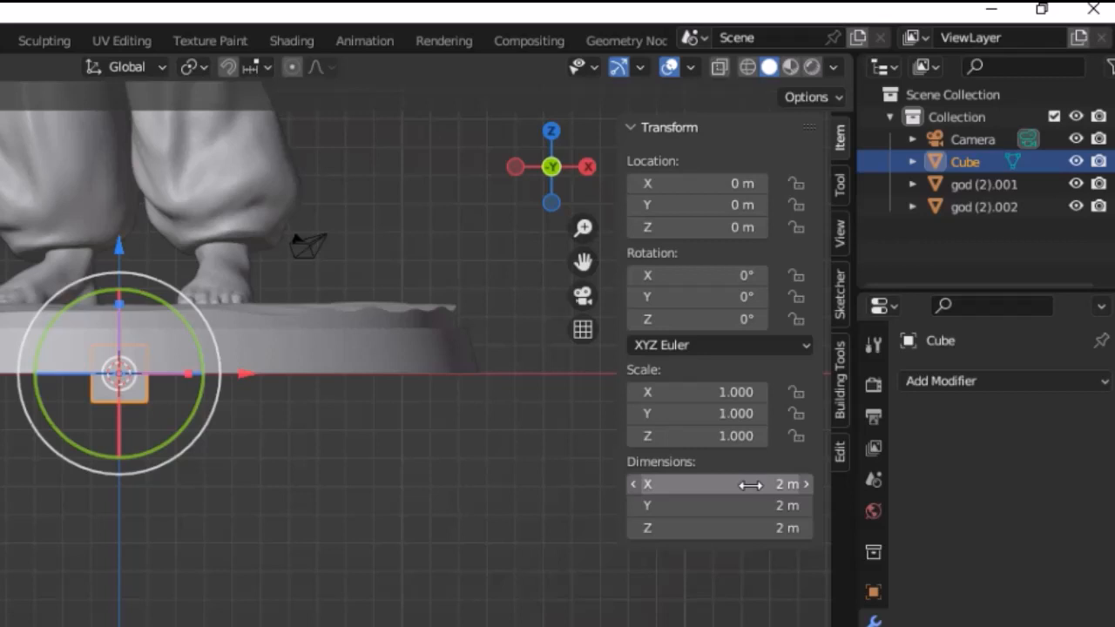
click(750, 484)
text(1)
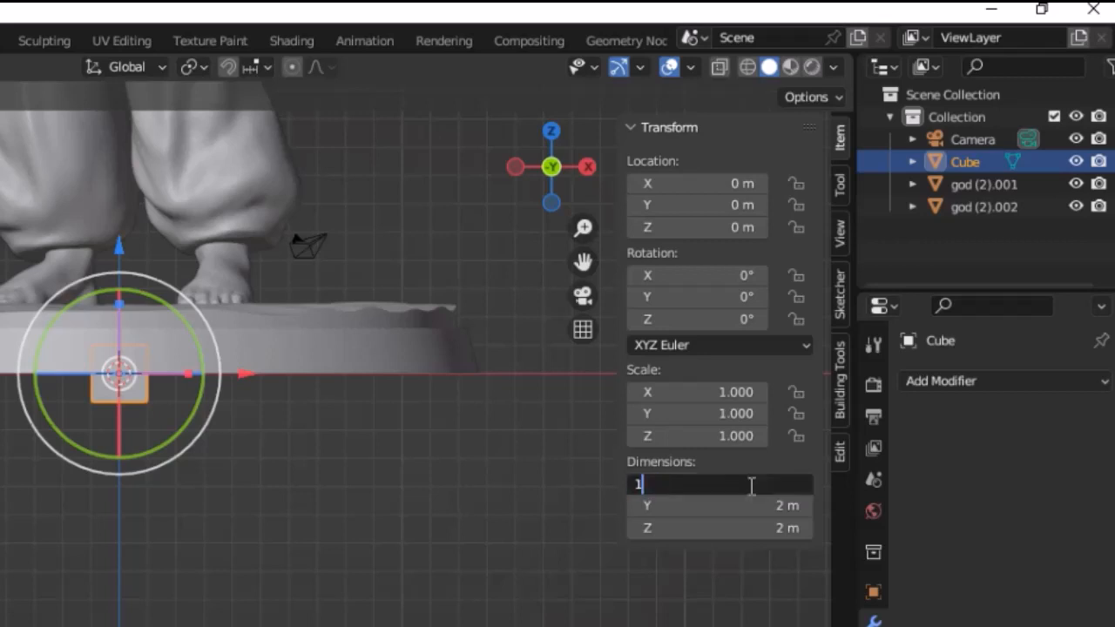
key(Return)
click(778, 506)
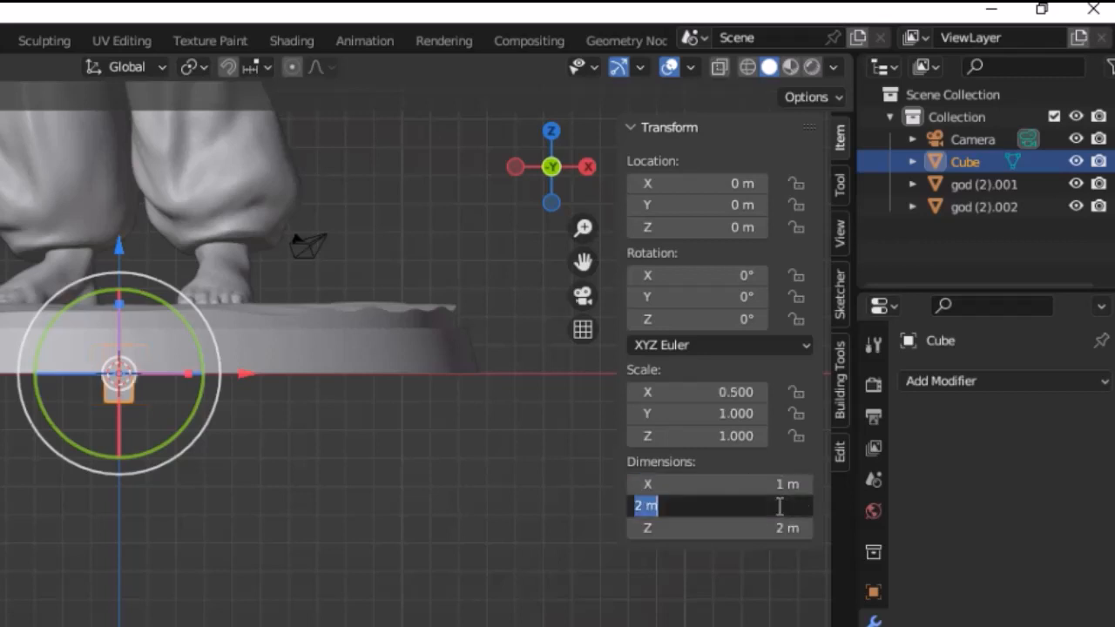
text(1)
key(Return)
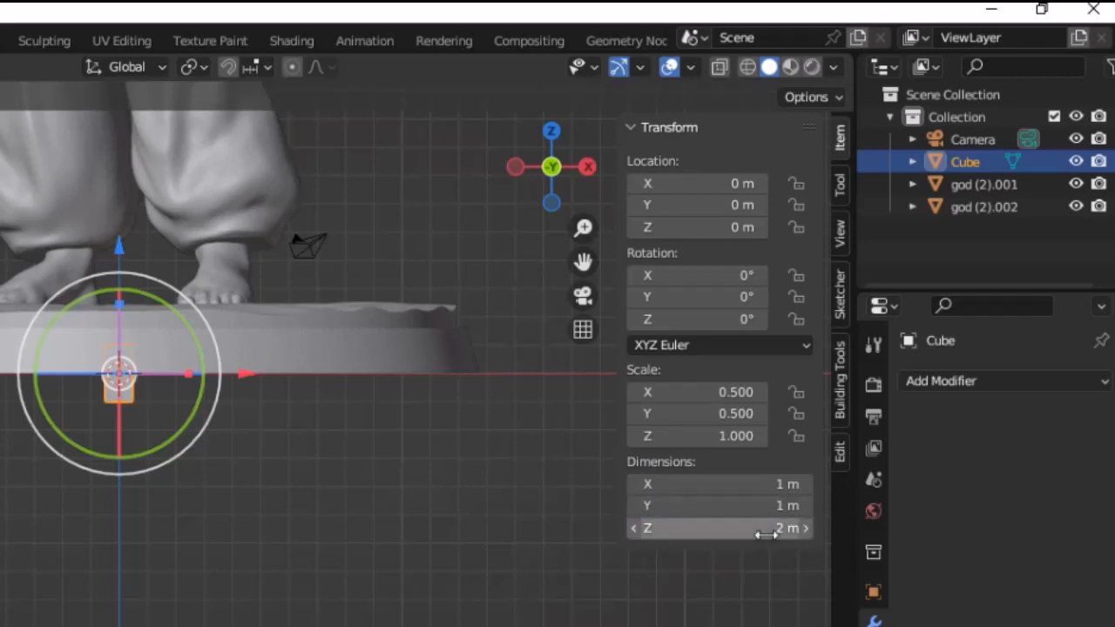
click(765, 528)
text(1)
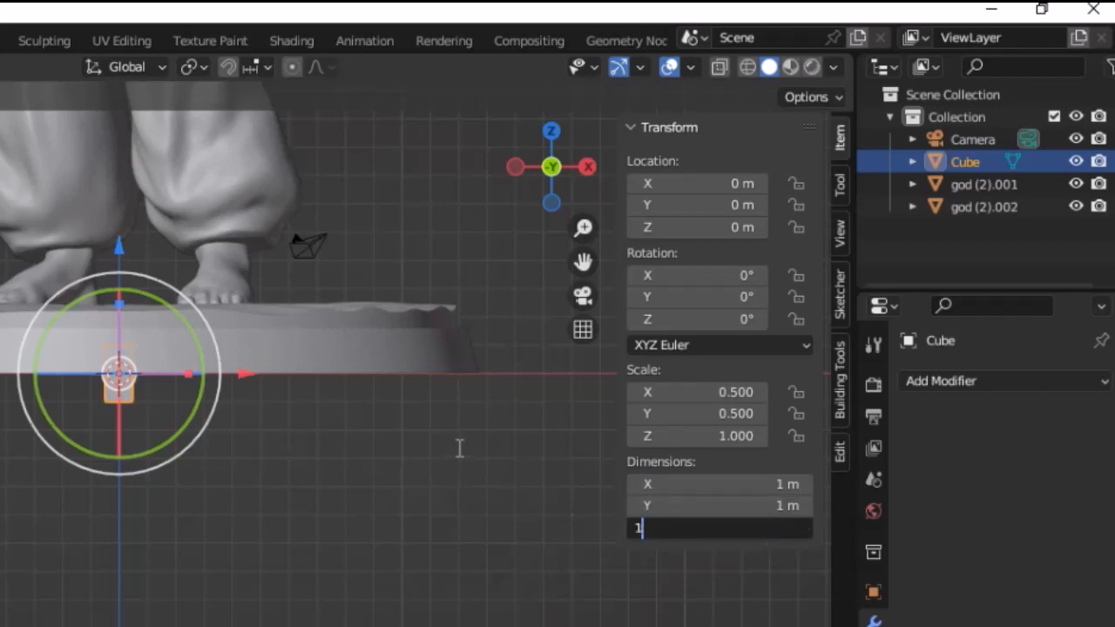
key(Return)
Move the cube up to waist height at Z 20.434 m and shift it to X -2.6584 m, and hide the upper body
drag(583, 261, 587, 494)
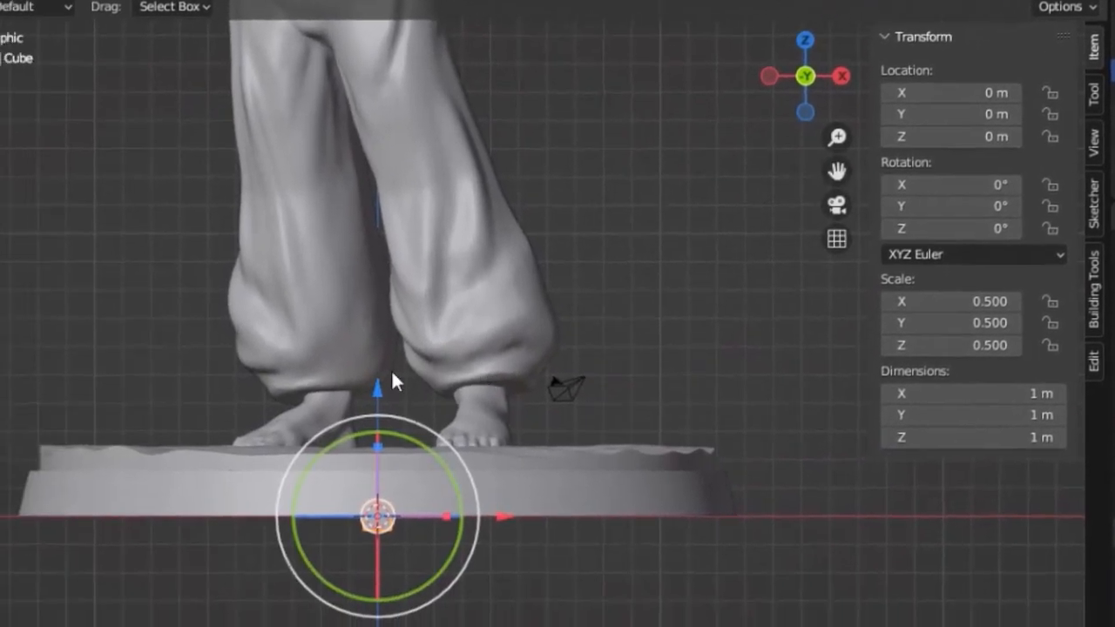
drag(377, 392, 380, 40)
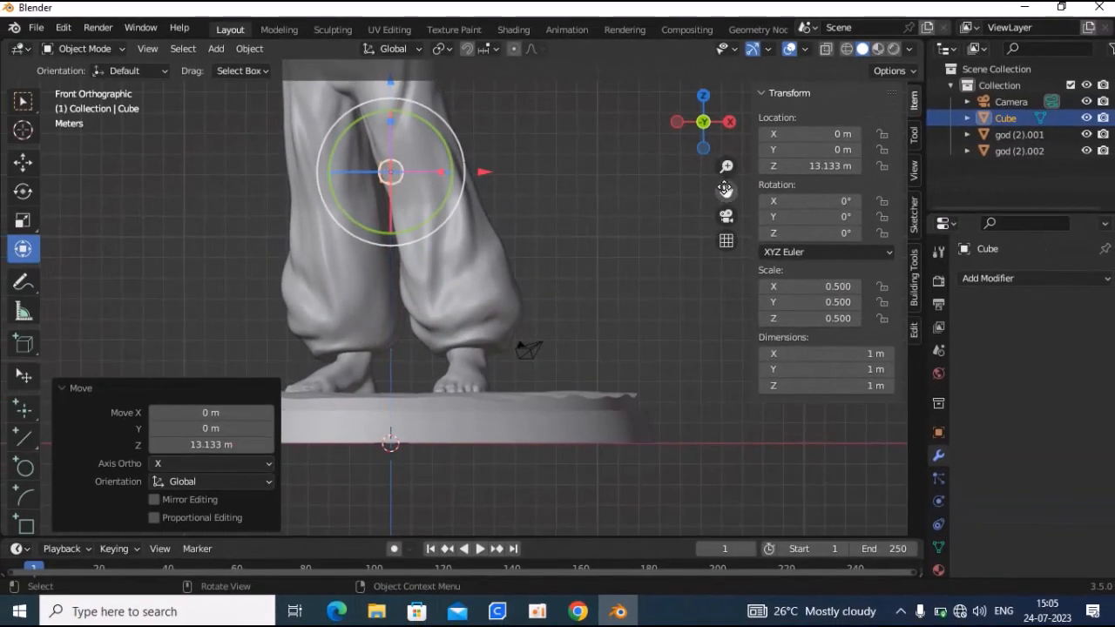
drag(727, 191, 723, 401)
drag(388, 298, 389, 150)
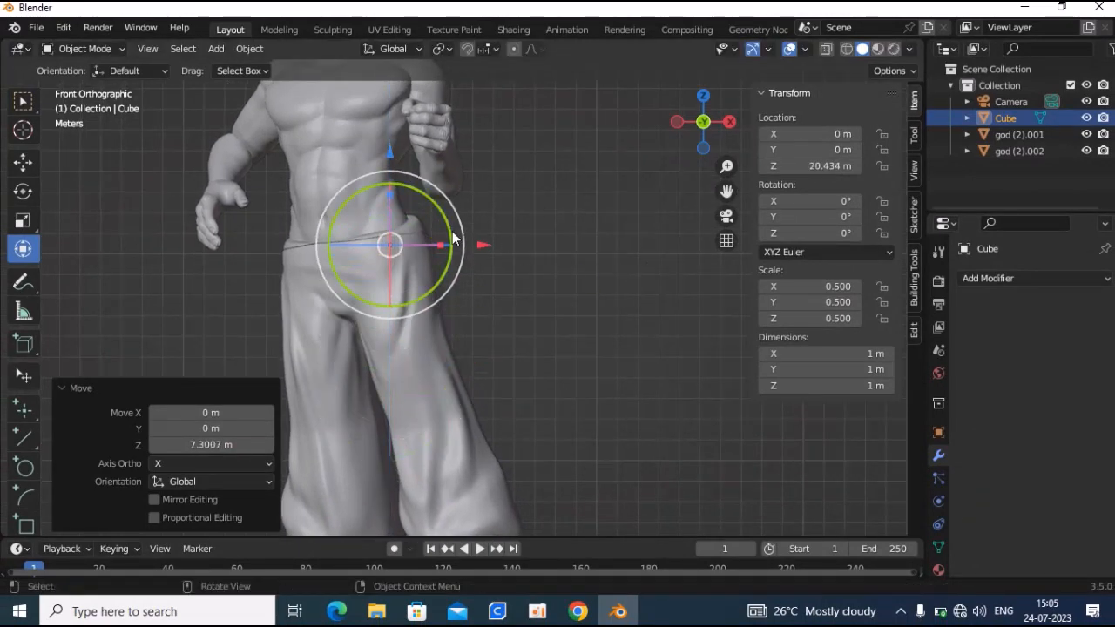
drag(481, 246, 428, 246)
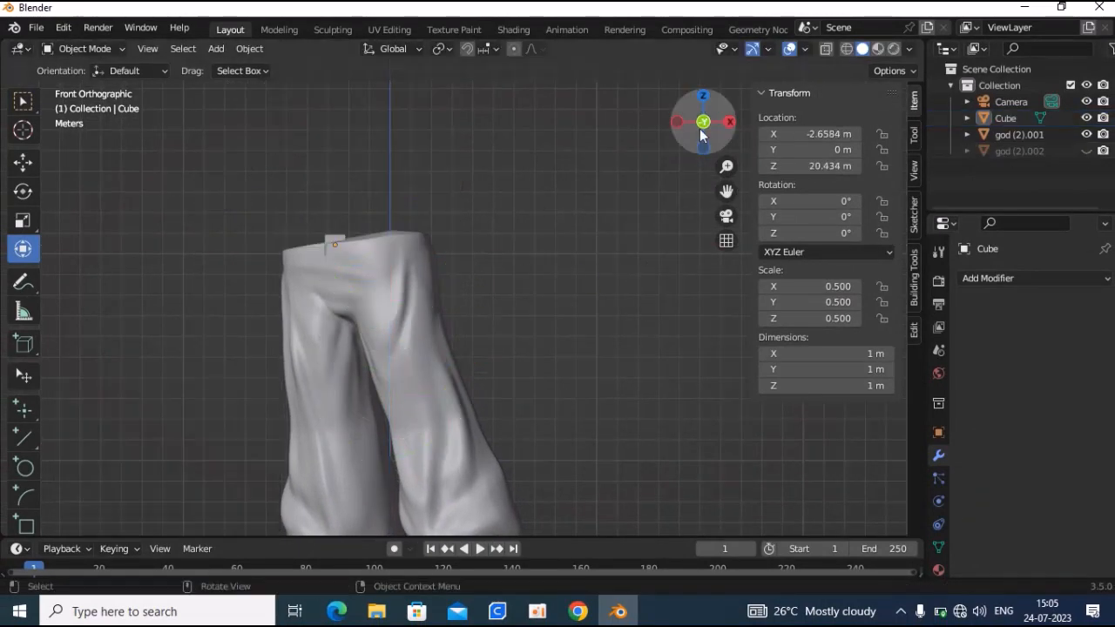
Place the cube into the legs' cut face at X -1.8135, Y 2.0289, Z 21.132 m, rotated -9.72° about Y
drag(700, 133, 709, 221)
click(317, 256)
drag(370, 254, 394, 253)
drag(348, 217, 331, 147)
scroll(353, 184, up, 1)
mouse_move(703, 135)
mouse_down()
mouse_move(710, 196)
mouse_move(690, 135)
mouse_move(712, 139)
mouse_up()
drag(345, 163, 334, 158)
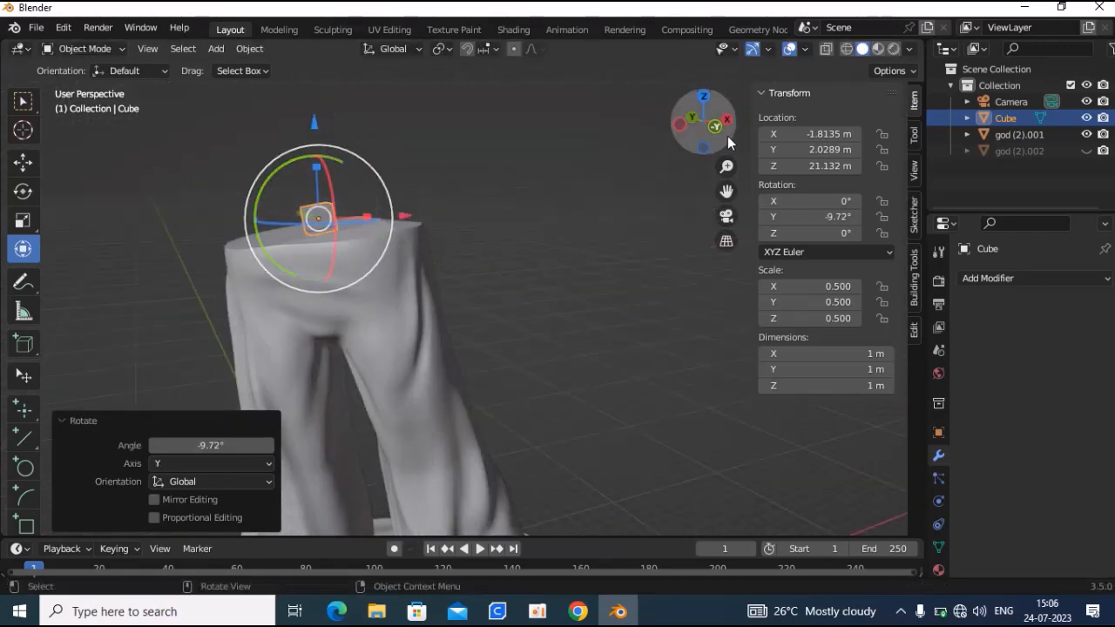
drag(711, 135, 712, 158)
click(480, 228)
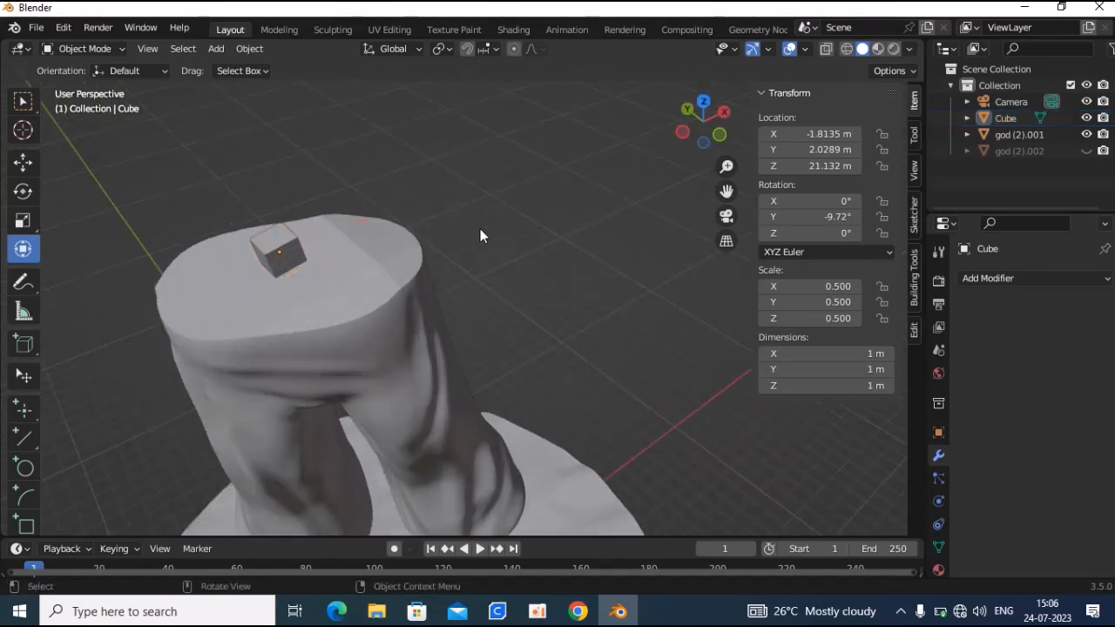
click(303, 250)
middle_drag(302, 250, 421, 312)
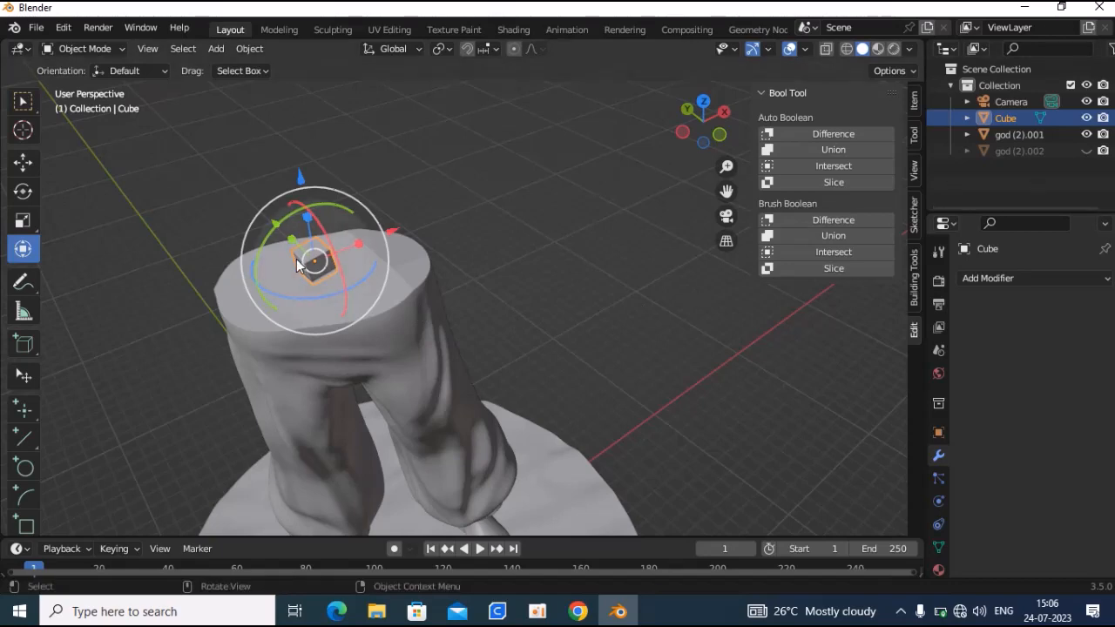
Show the upper body, hide the legs, and view the cube in the waist's cut face from below
click(1086, 151)
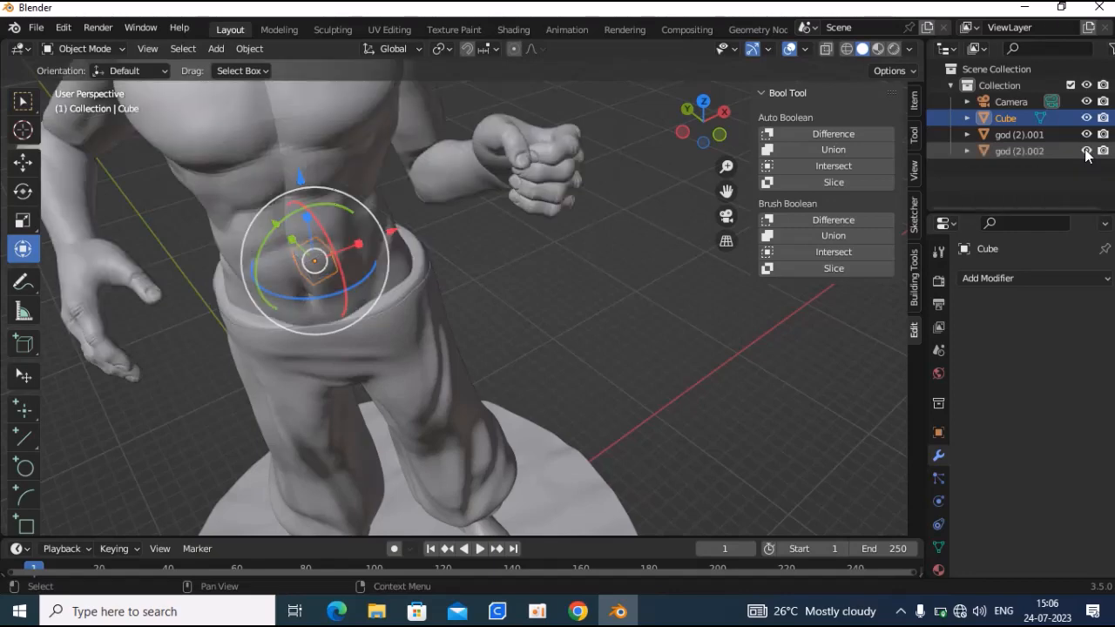
click(1086, 135)
drag(708, 146, 710, 44)
scroll(337, 207, up, 2)
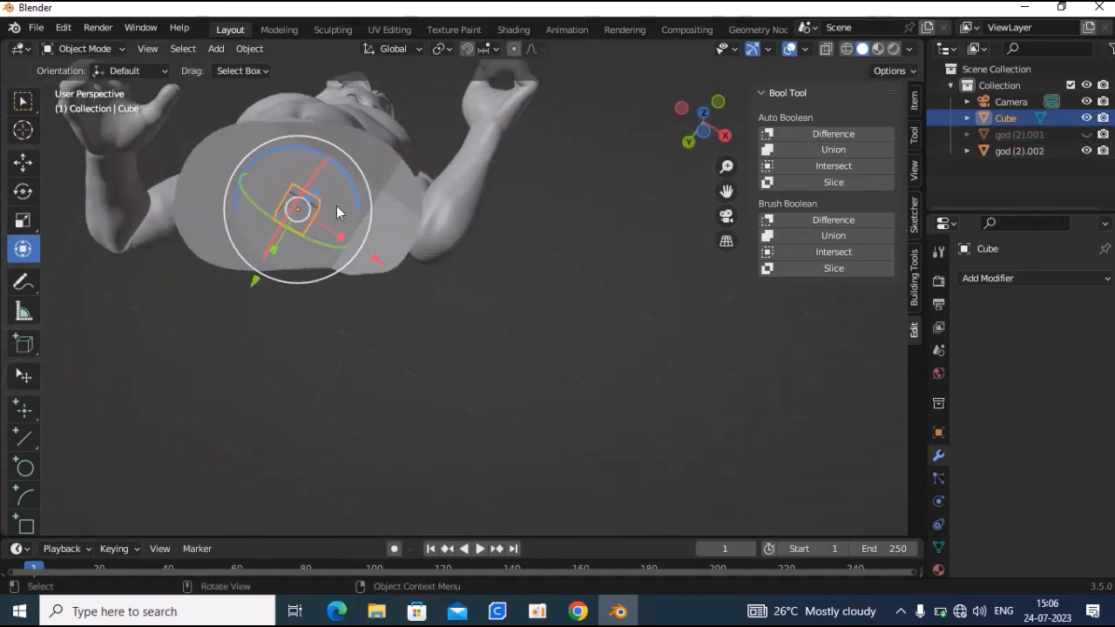
drag(707, 140, 700, 142)
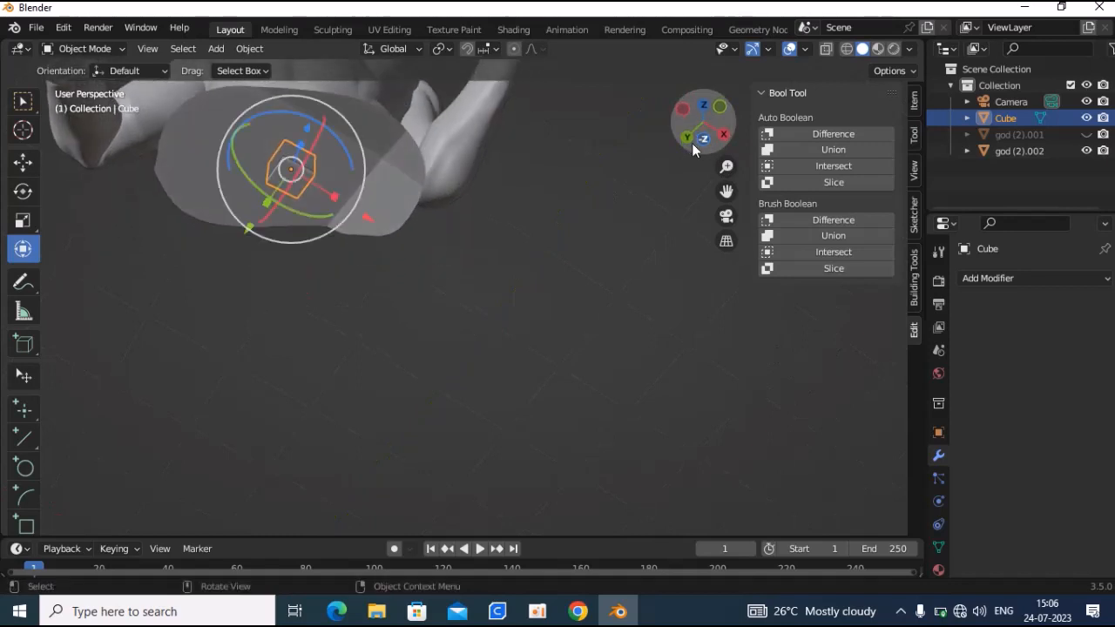
drag(725, 190, 755, 411)
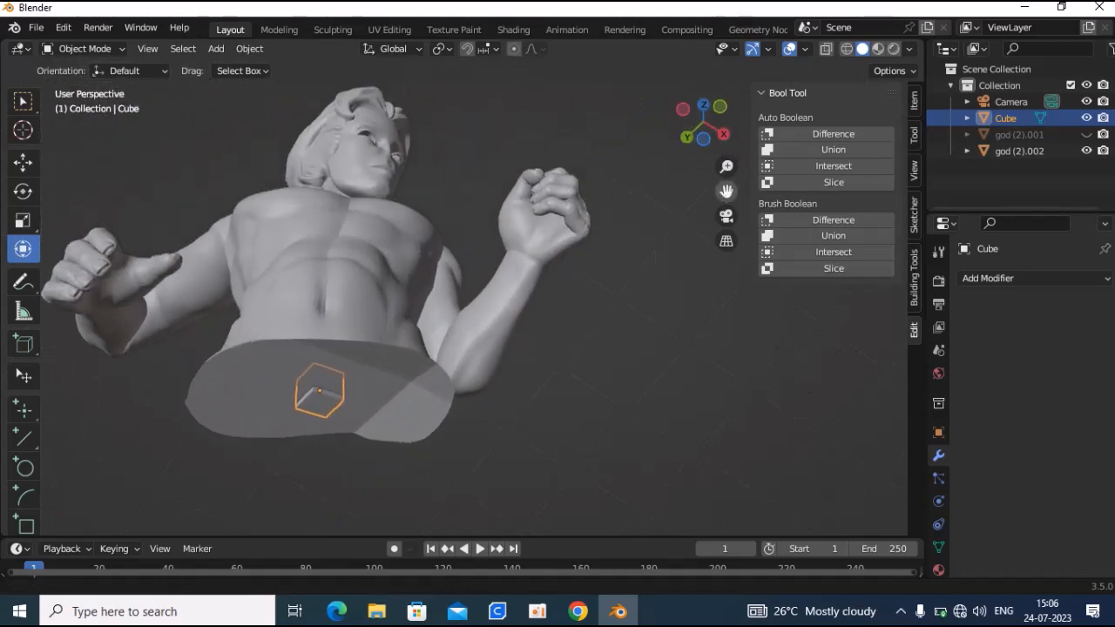
Add a Boolean modifier set to Difference to the upper body, with the cube as its object
click(380, 263)
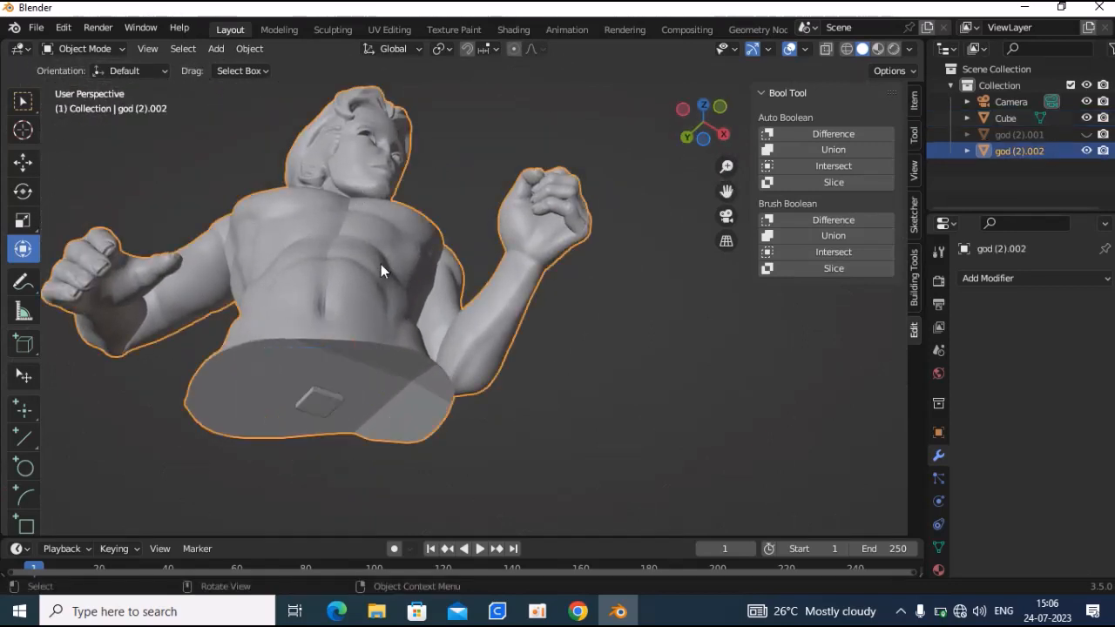
click(975, 279)
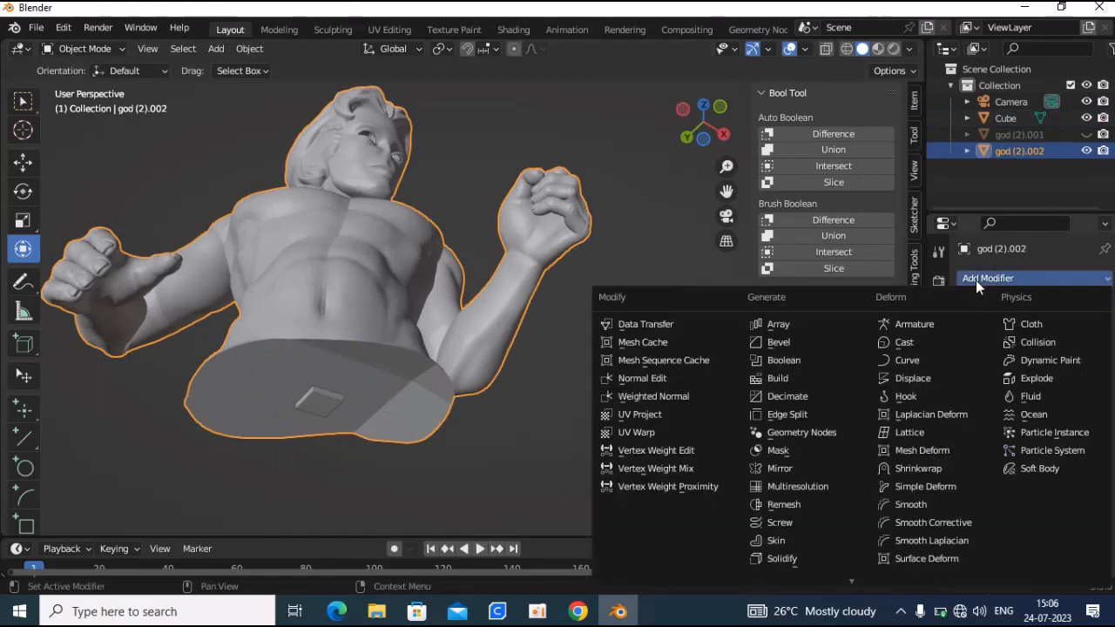
click(828, 360)
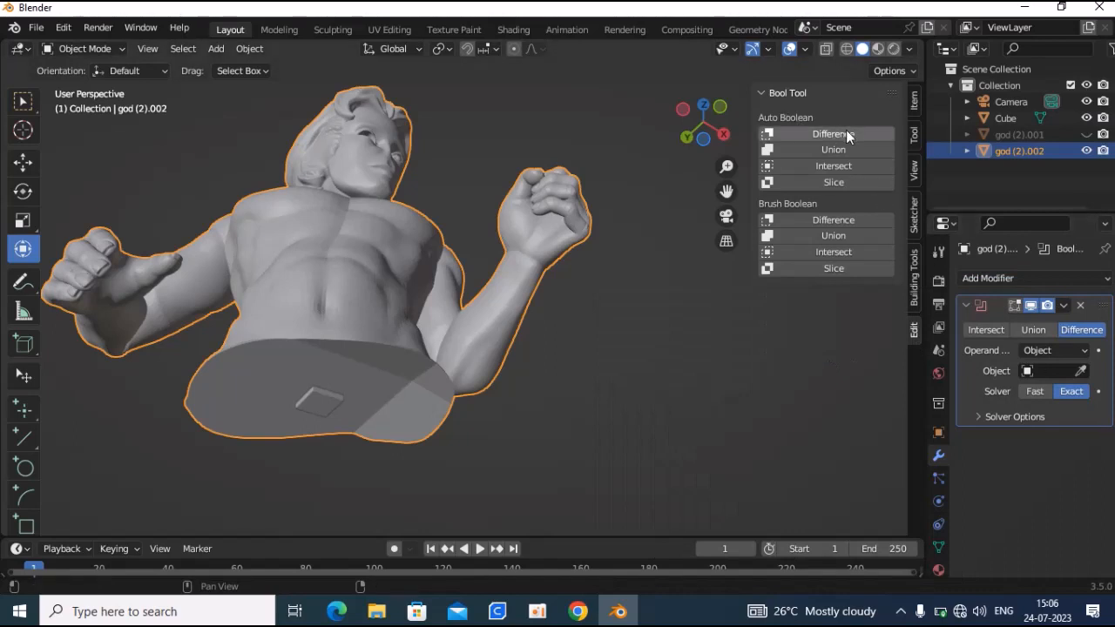
click(1055, 371)
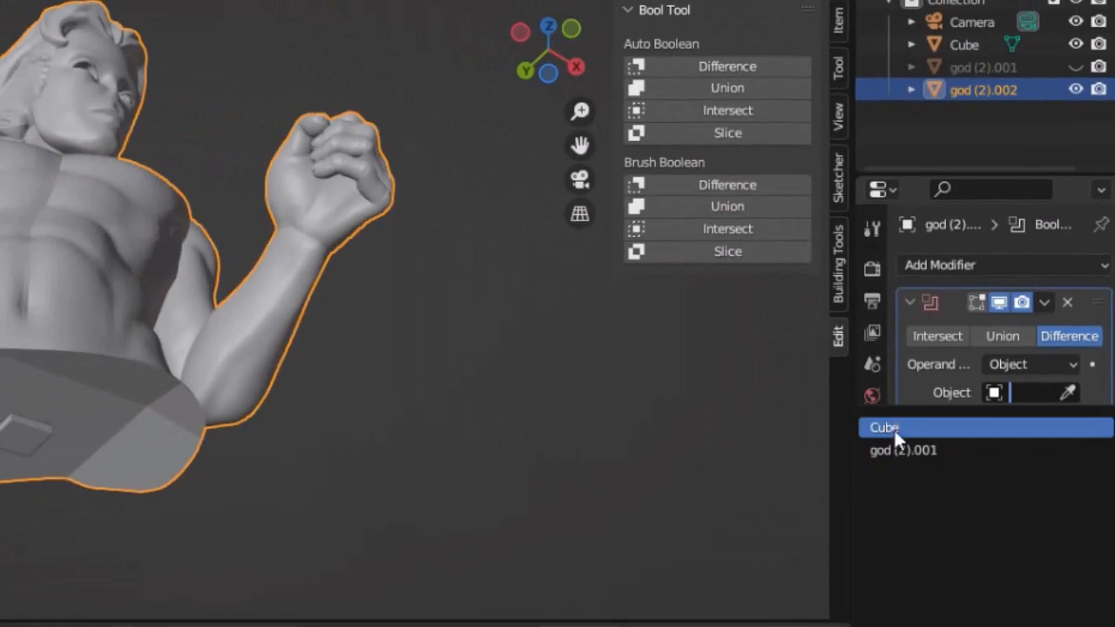
click(895, 427)
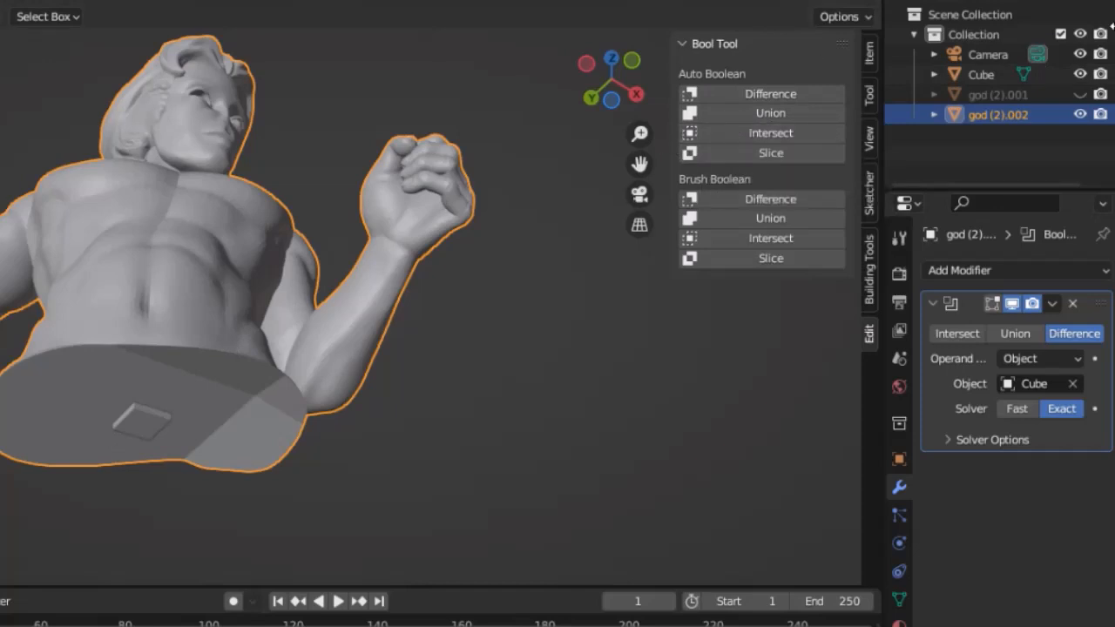
Hide the cube to check the recess in the upper body and apply the Boolean modifier
click(1080, 75)
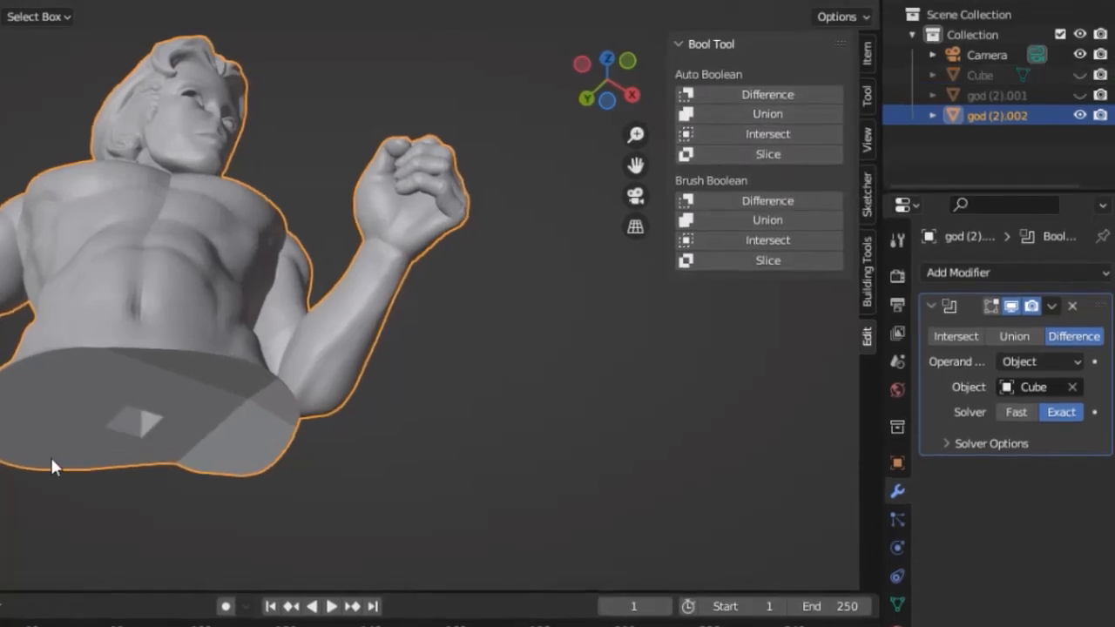
drag(597, 106, 601, 187)
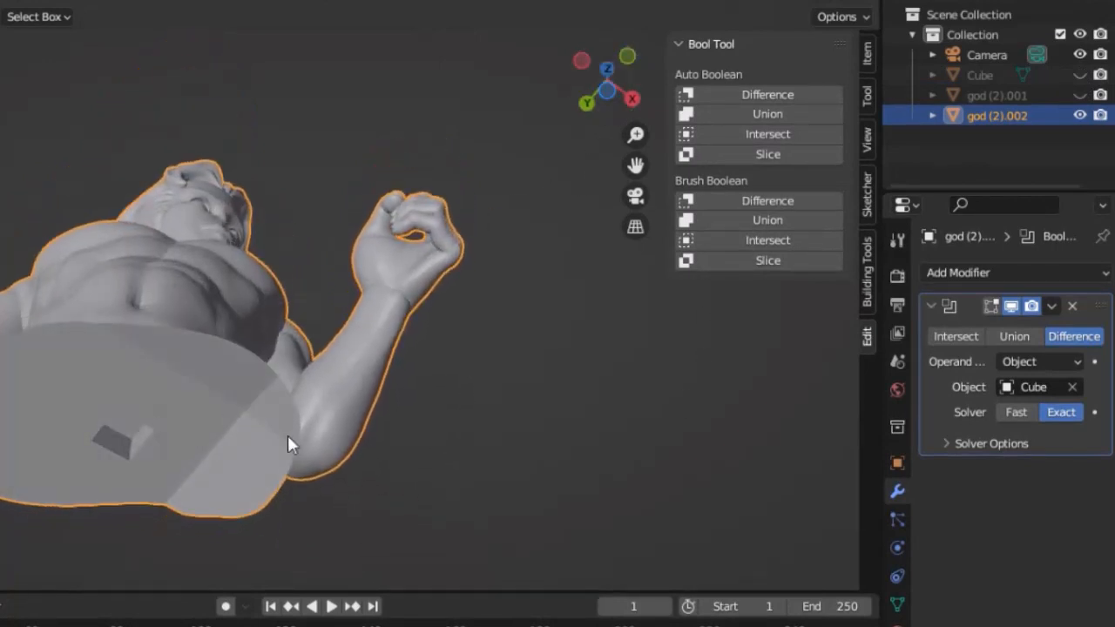
click(1051, 307)
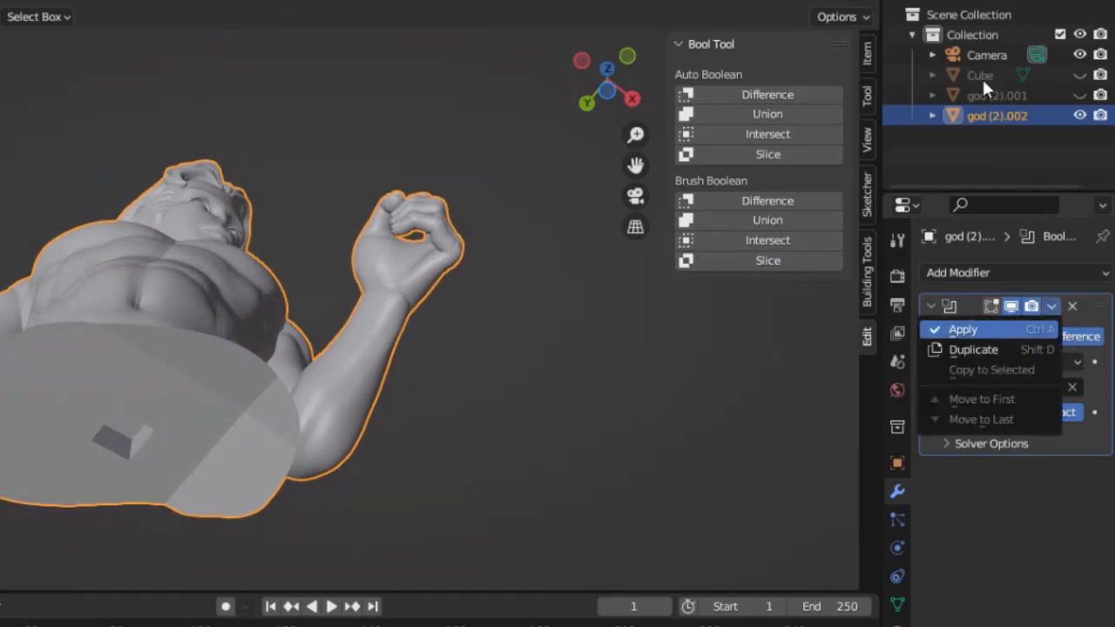
key(ctrl+a)
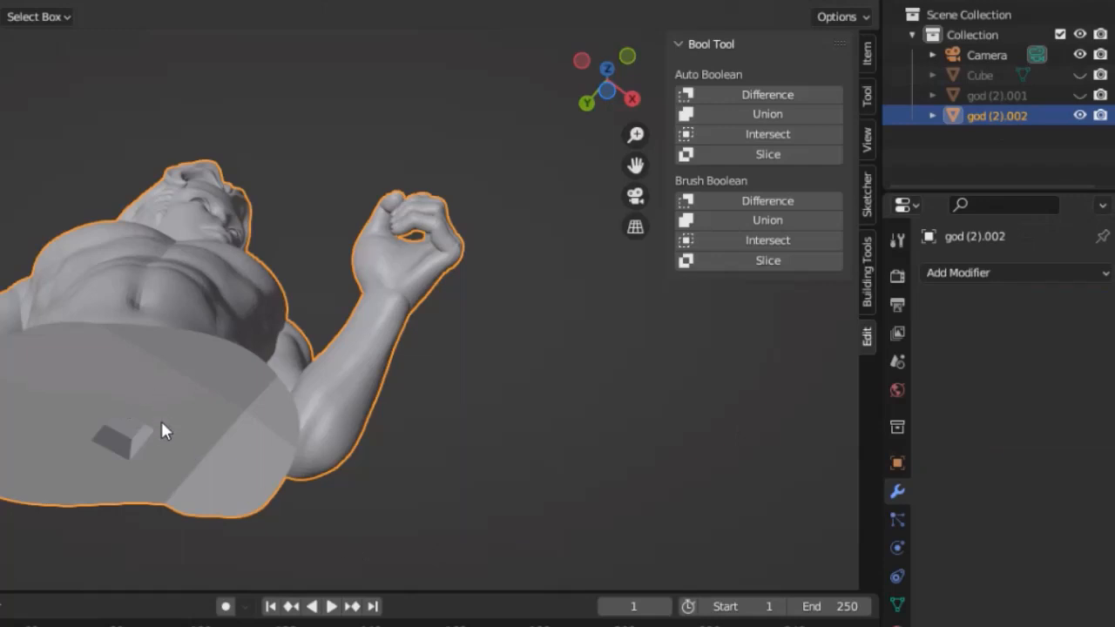
Compare the cube with the square recess in the upper body by showing and hiding the cube
click(985, 73)
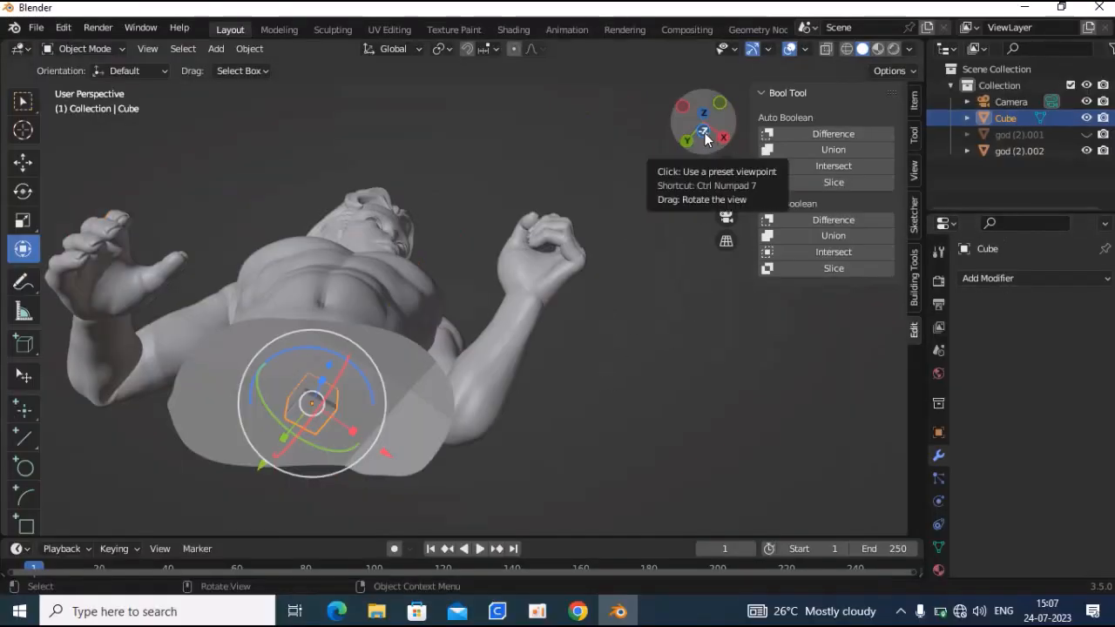
drag(705, 141, 705, 196)
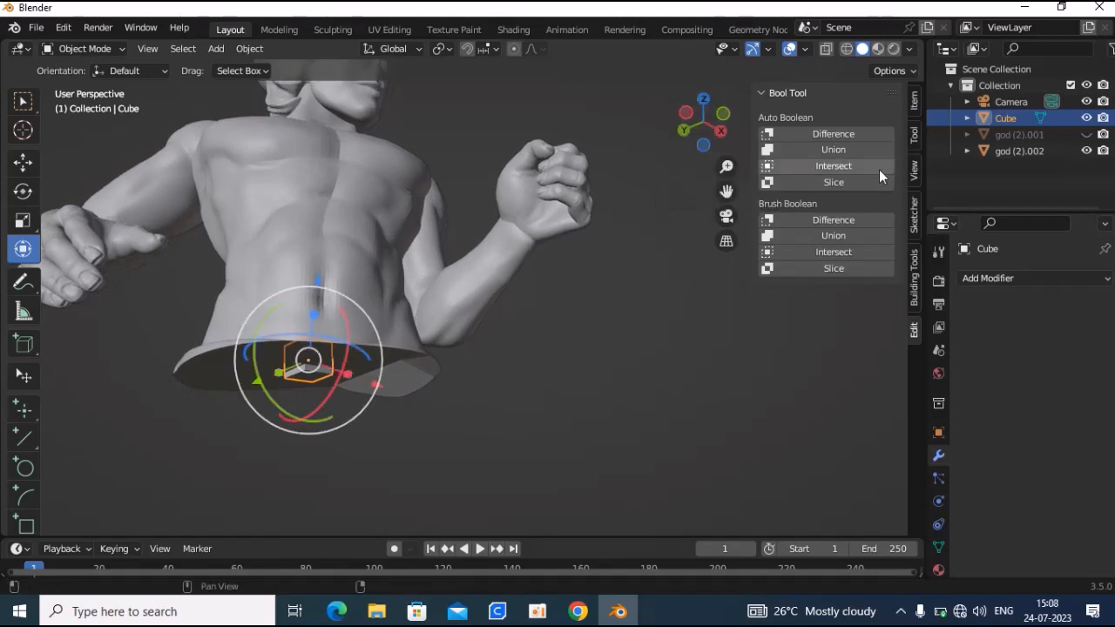
click(1086, 119)
mouse_move(703, 154)
mouse_down()
mouse_move(703, 122)
mouse_move(710, 146)
mouse_up()
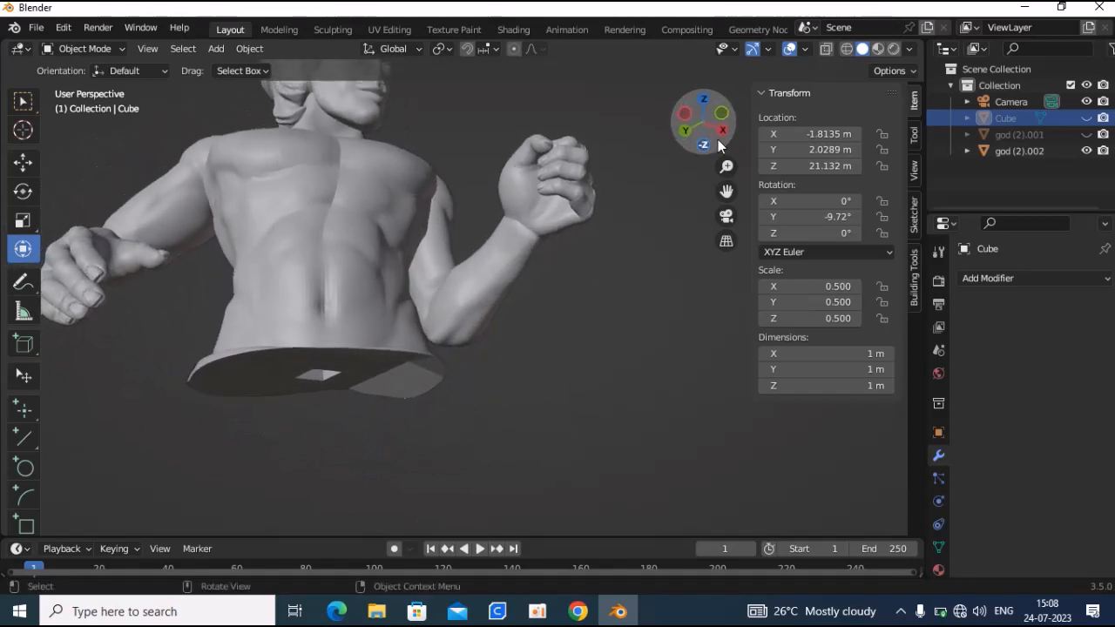
Hide the upper body, show the legs and the cube, and view the legs' cut face from above
click(1086, 151)
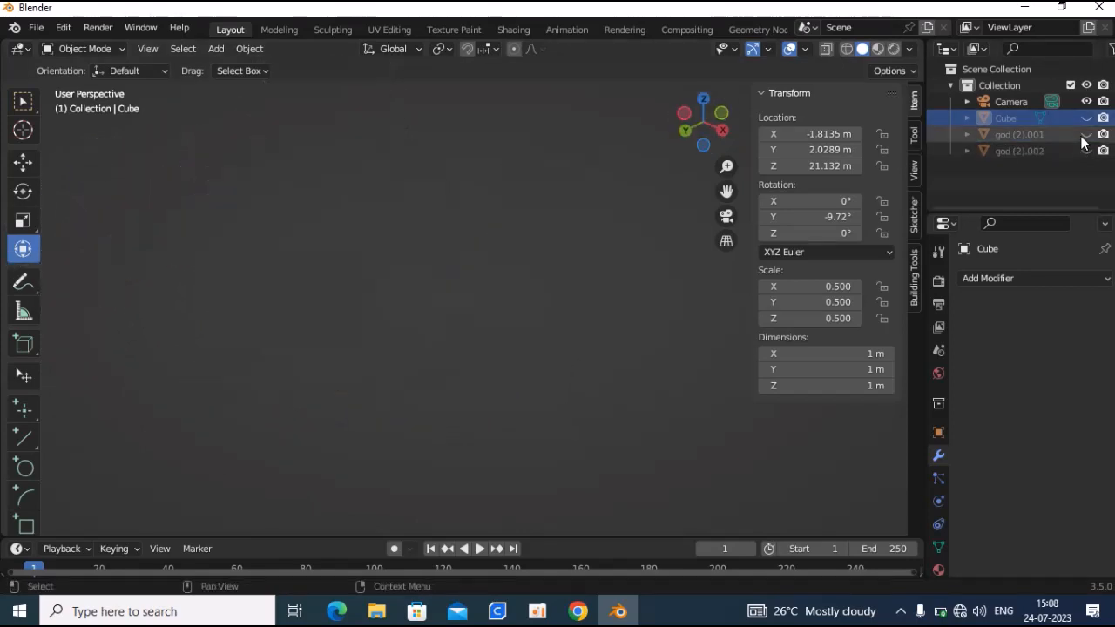
click(1086, 134)
click(1086, 117)
drag(708, 138, 708, 228)
scroll(223, 245, up, 2)
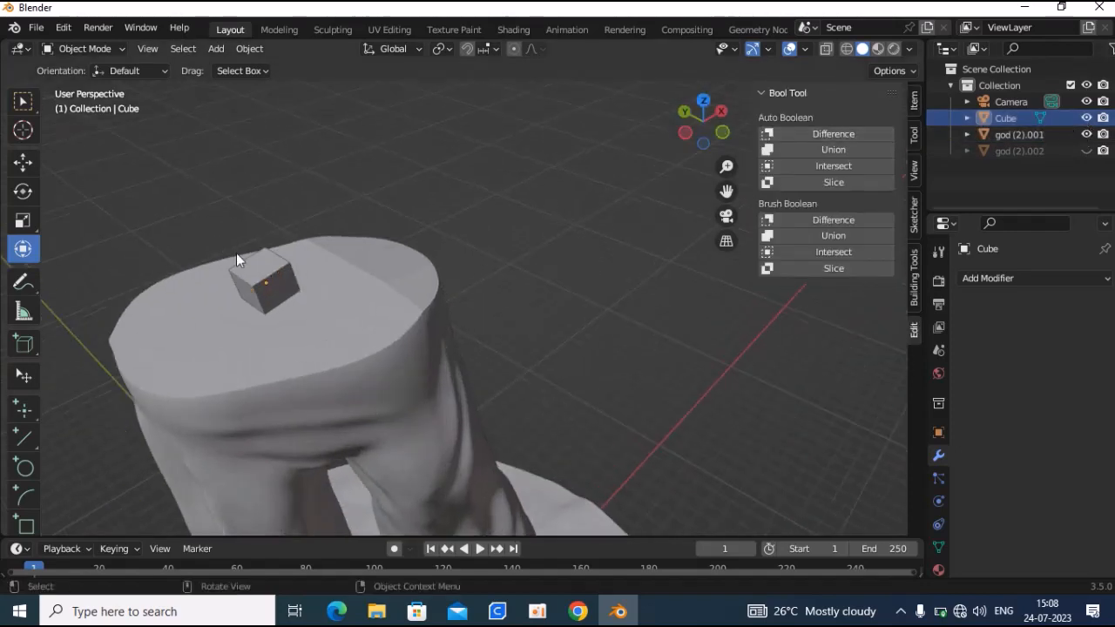
Select the cube on the legs' cut face and display its transform values and dimensions
click(249, 259)
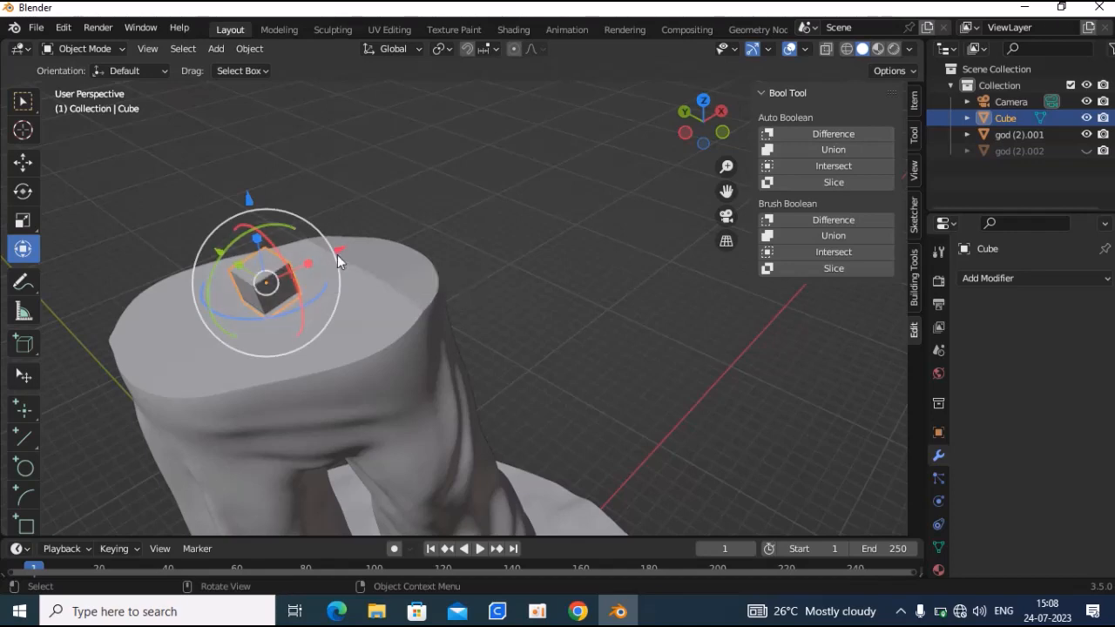
scroll(185, 183, up, 3)
drag(726, 191, 980, 292)
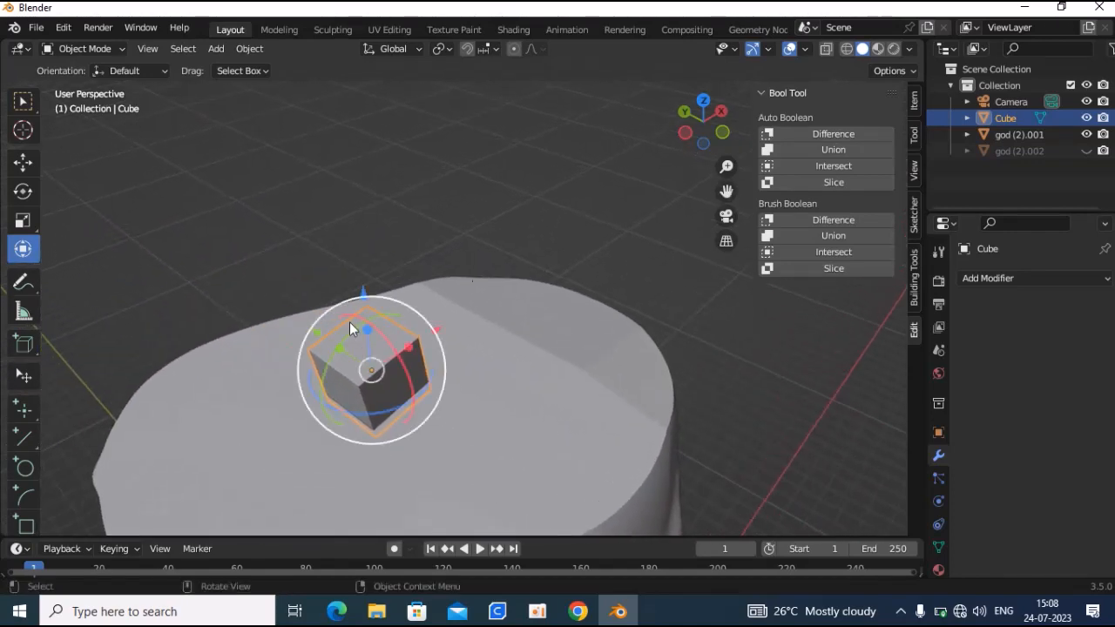
scroll(355, 319, up, 1)
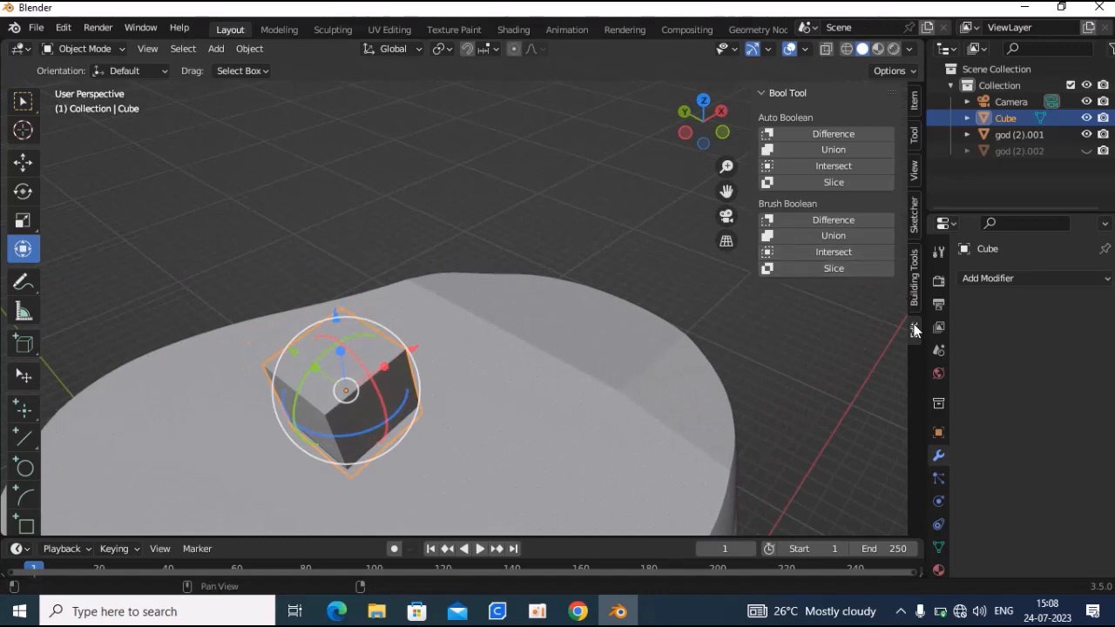
click(913, 98)
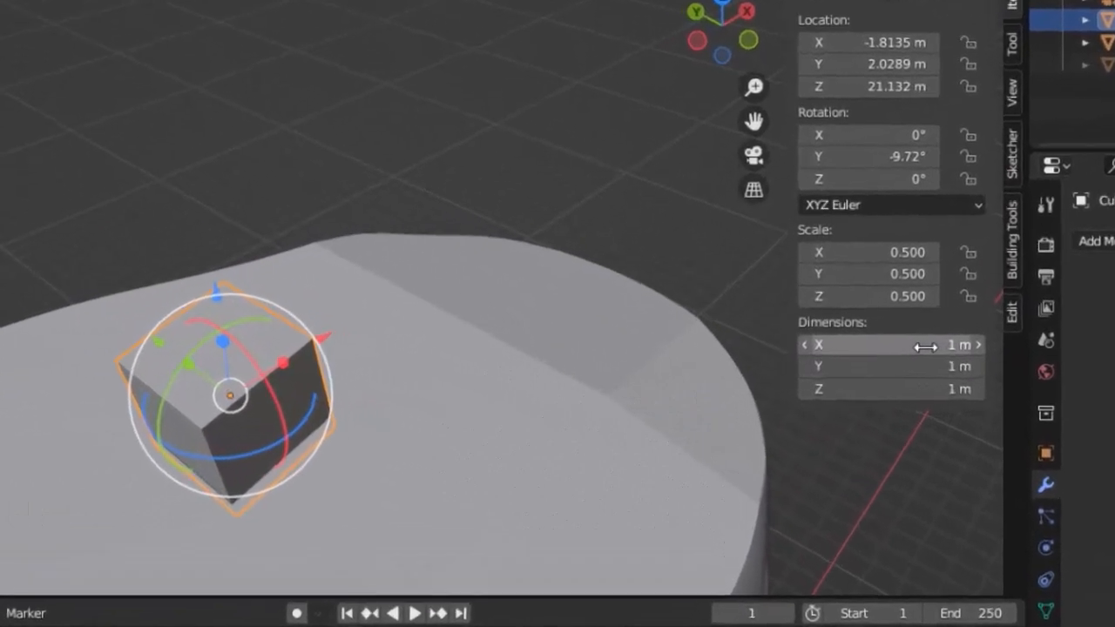
Set the cube's X, Y and Z dimensions to 0.99 m and check its size on the cut face
click(925, 345)
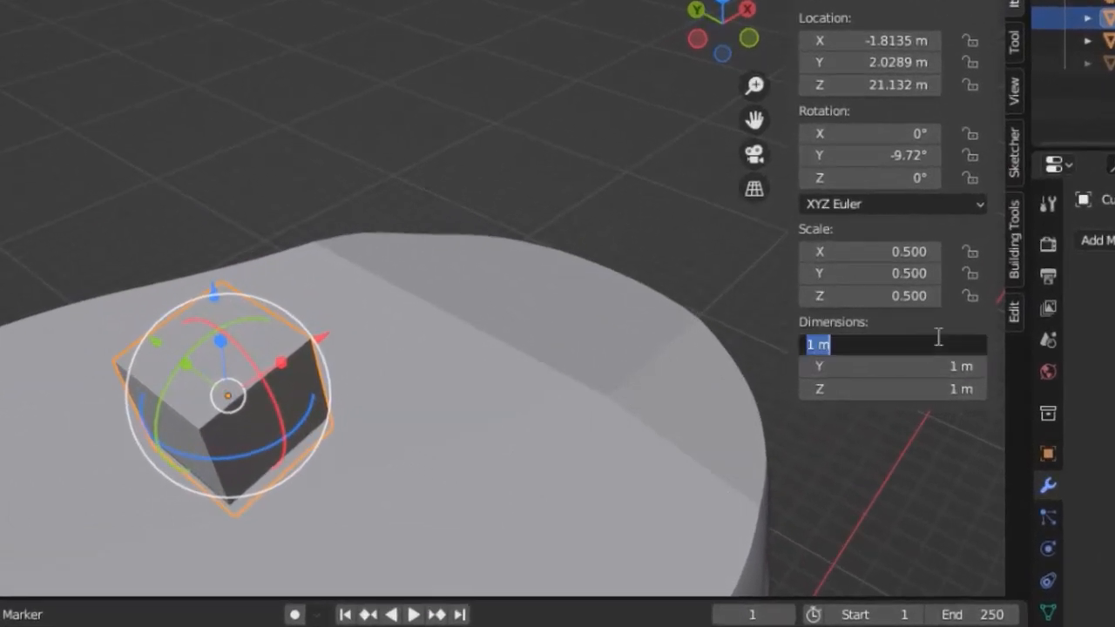
key(BackSpace)
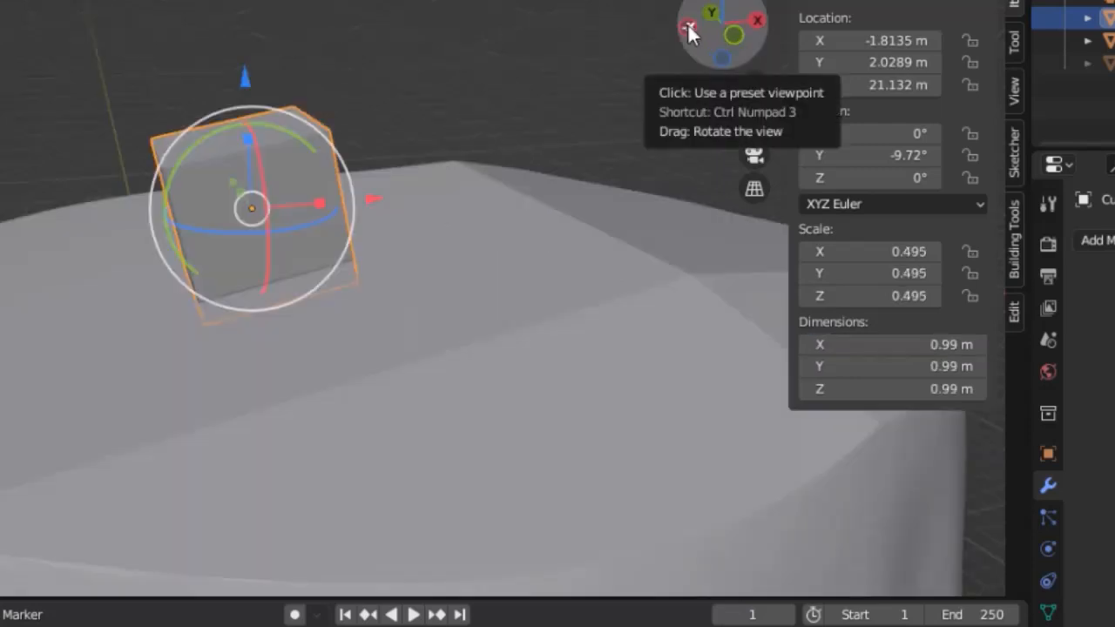
drag(689, 31, 702, 28)
Set the cube's X, Y and Z dimensions to 0.9 m
click(922, 348)
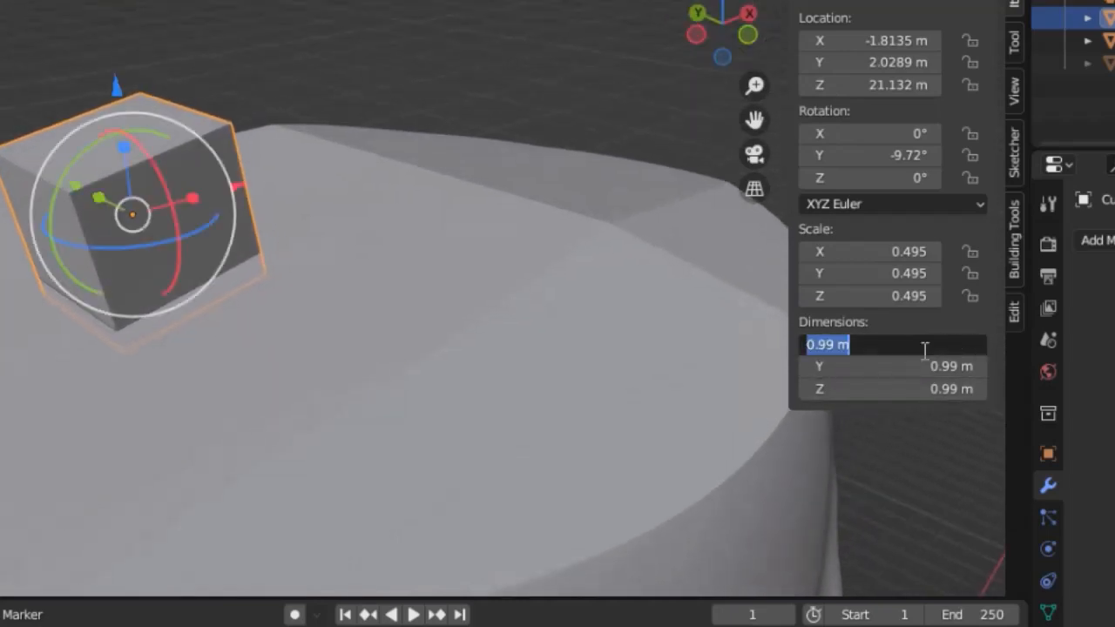
key(BackSpace)
text(.9)
key(Return)
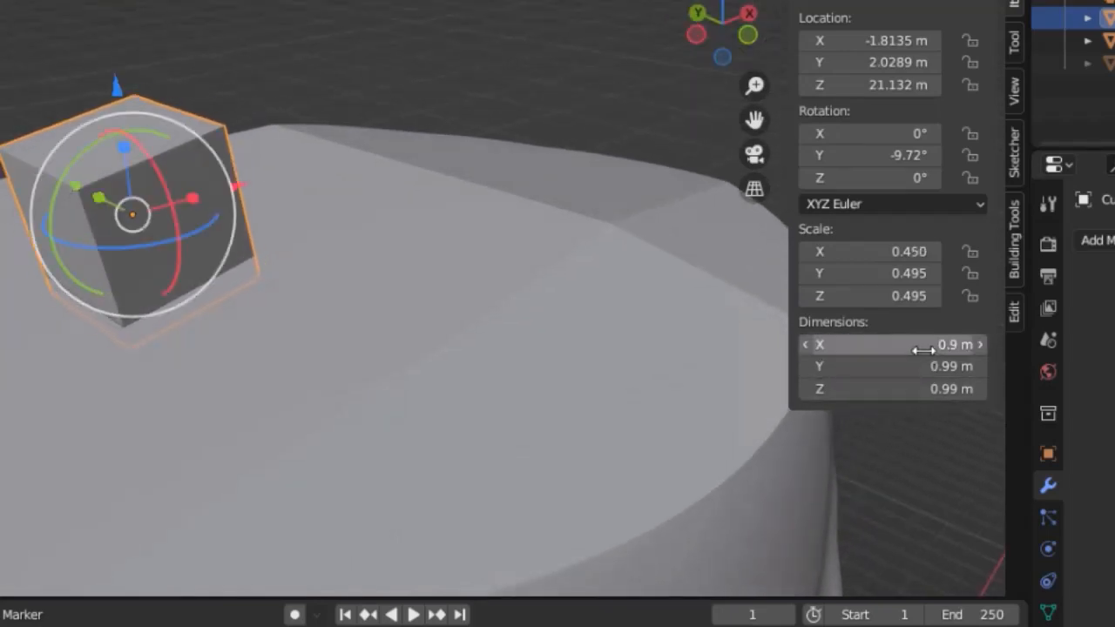
click(932, 364)
key(BackSpace)
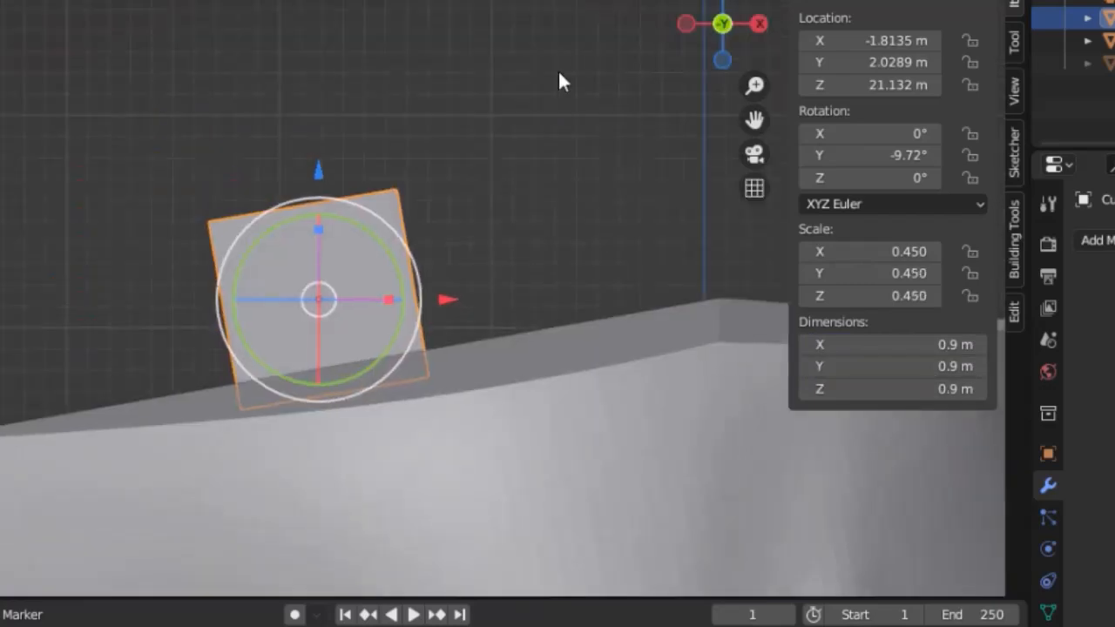
Select the legs and the cube in front view and join them with a Bool Tool Auto Boolean Union
scroll(558, 70, down, 1)
click(496, 168)
click(442, 274)
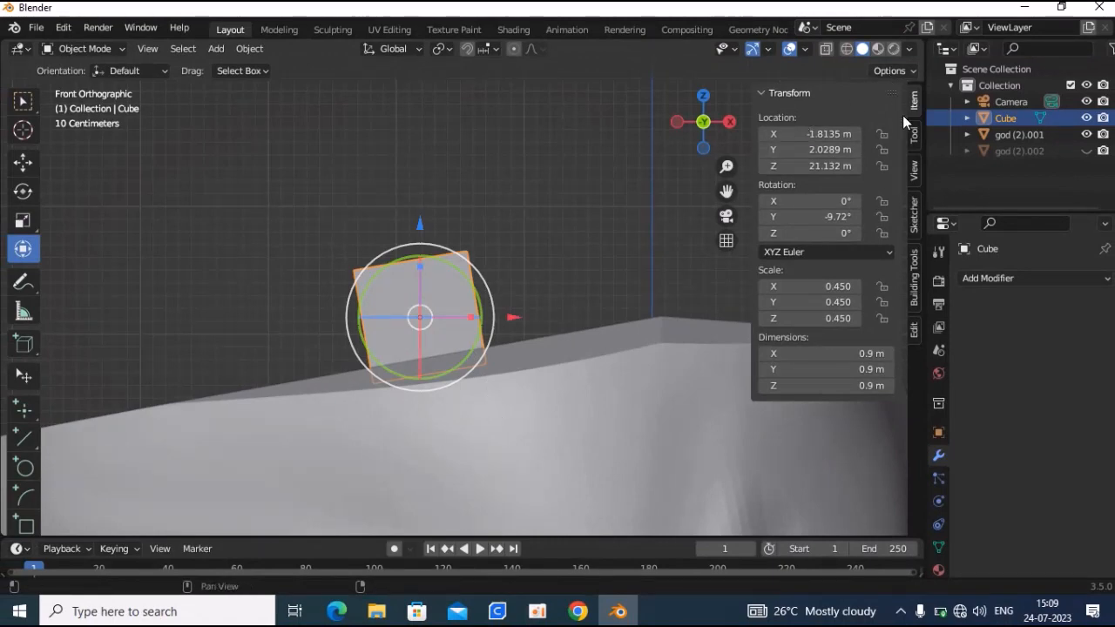
click(914, 329)
click(634, 379)
shift+click(453, 281)
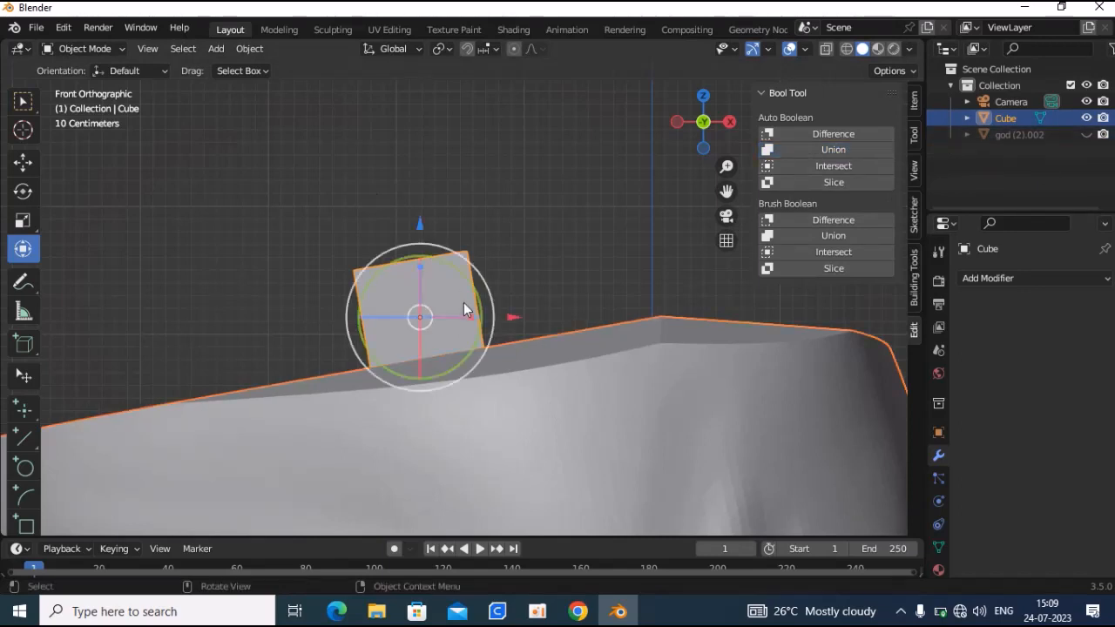
Inspect the peg on the legs' cut face from several angles and check it with the upper body shown and hidden
scroll(505, 261, down, 4)
drag(701, 122, 716, 196)
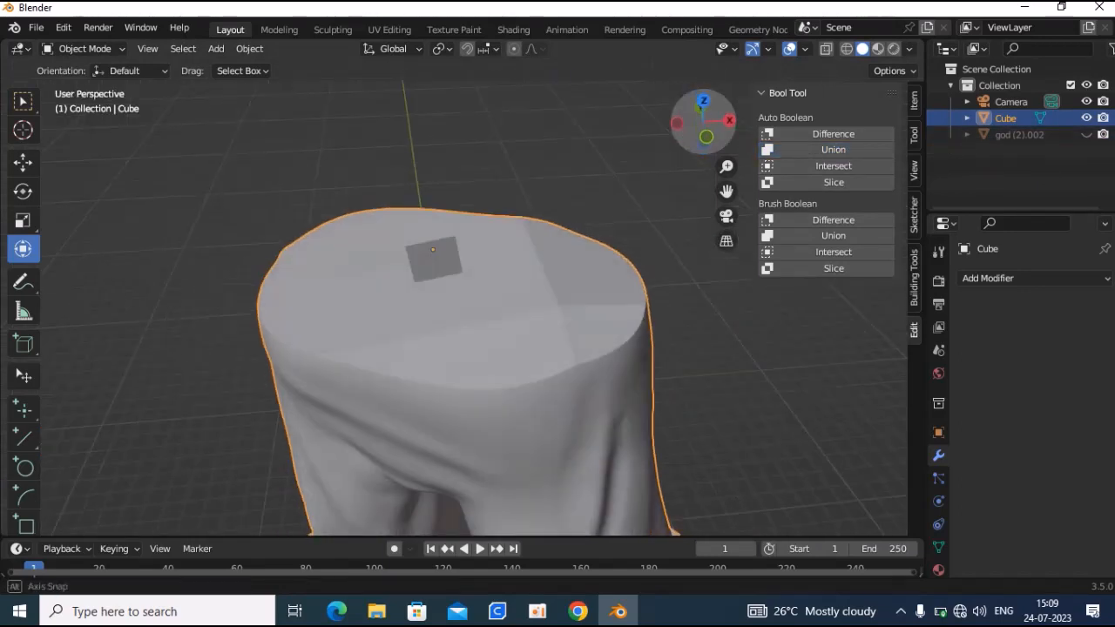
click(489, 123)
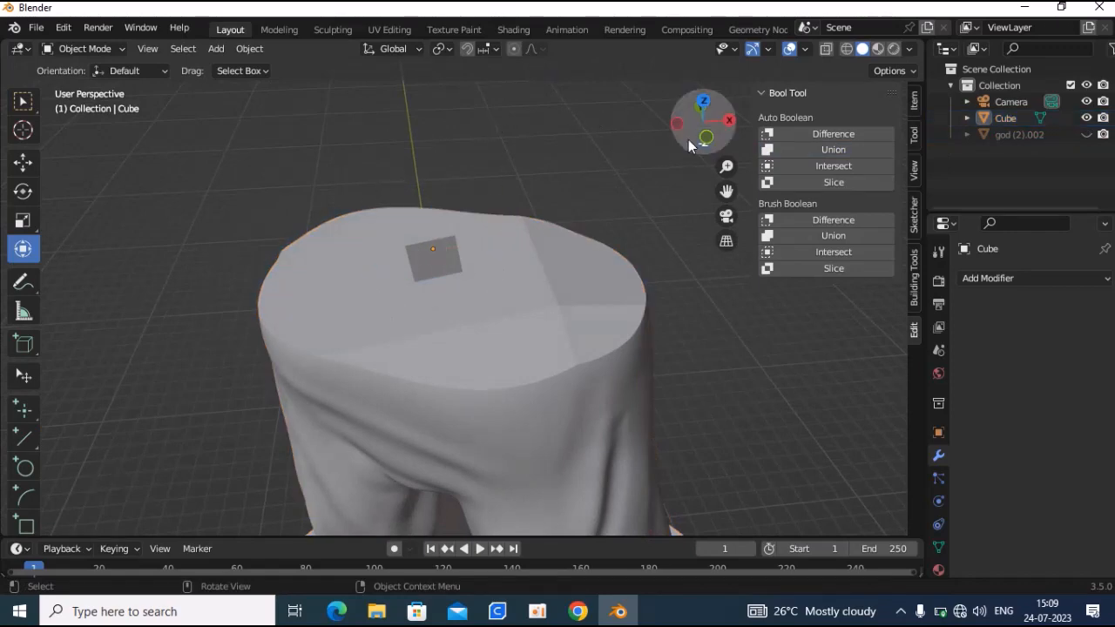
drag(697, 145, 842, 177)
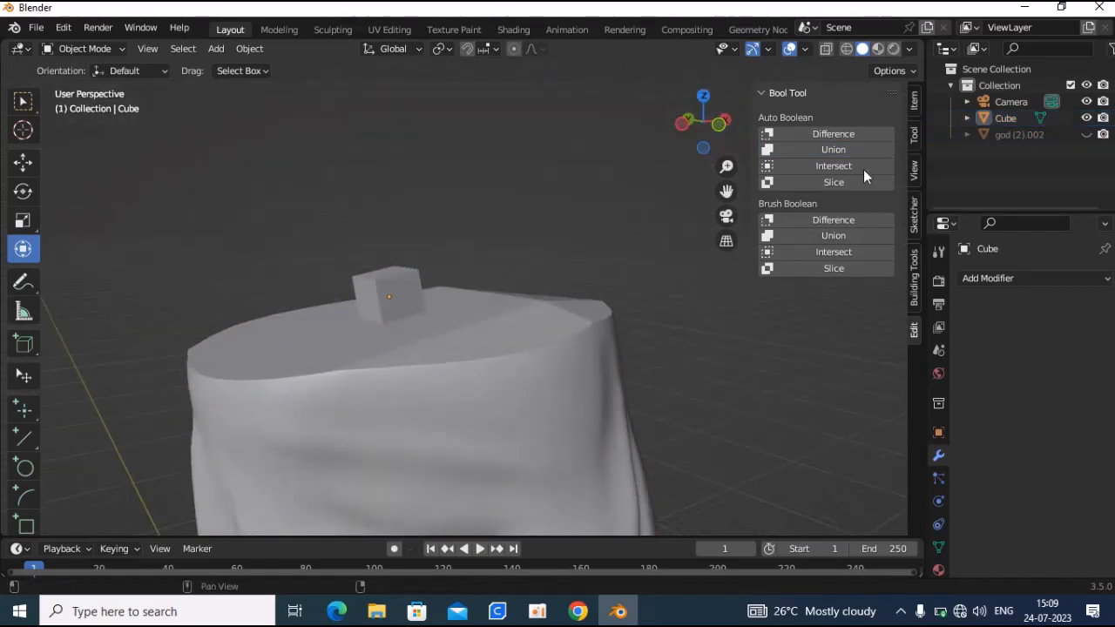
click(1086, 135)
click(1086, 135)
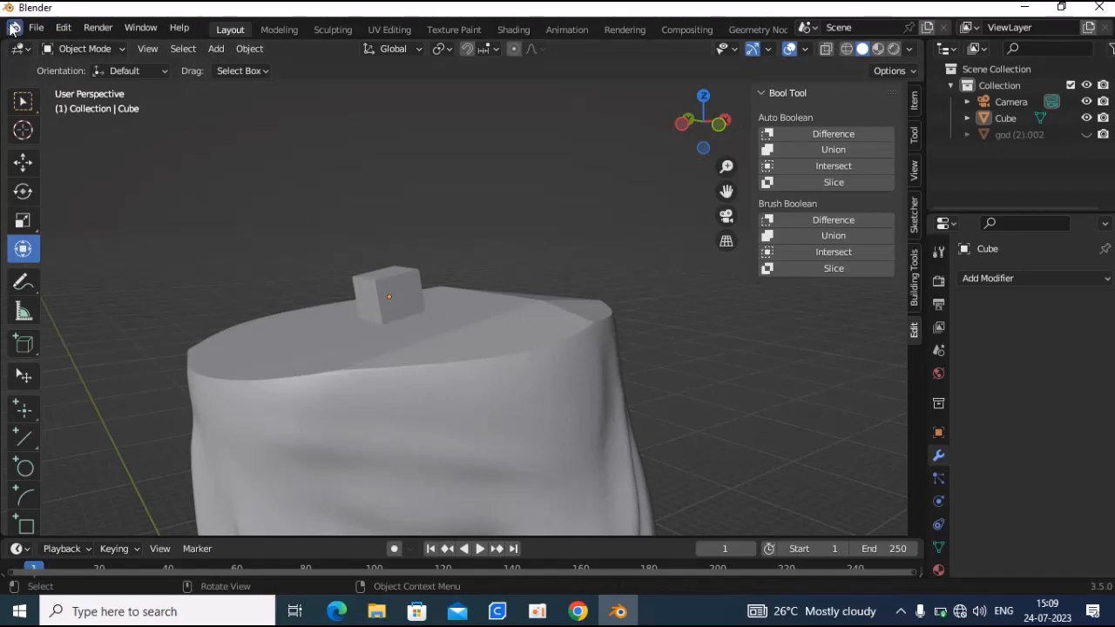
Save the project as untitled.blend in the Downloads folder and show the upper body
click(36, 27)
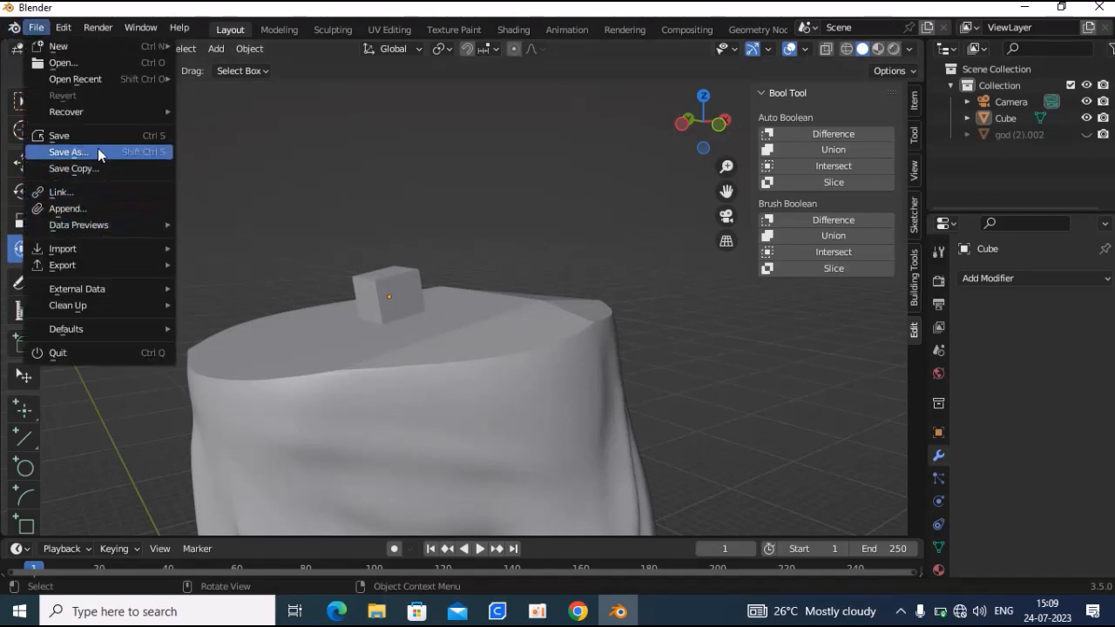
click(69, 152)
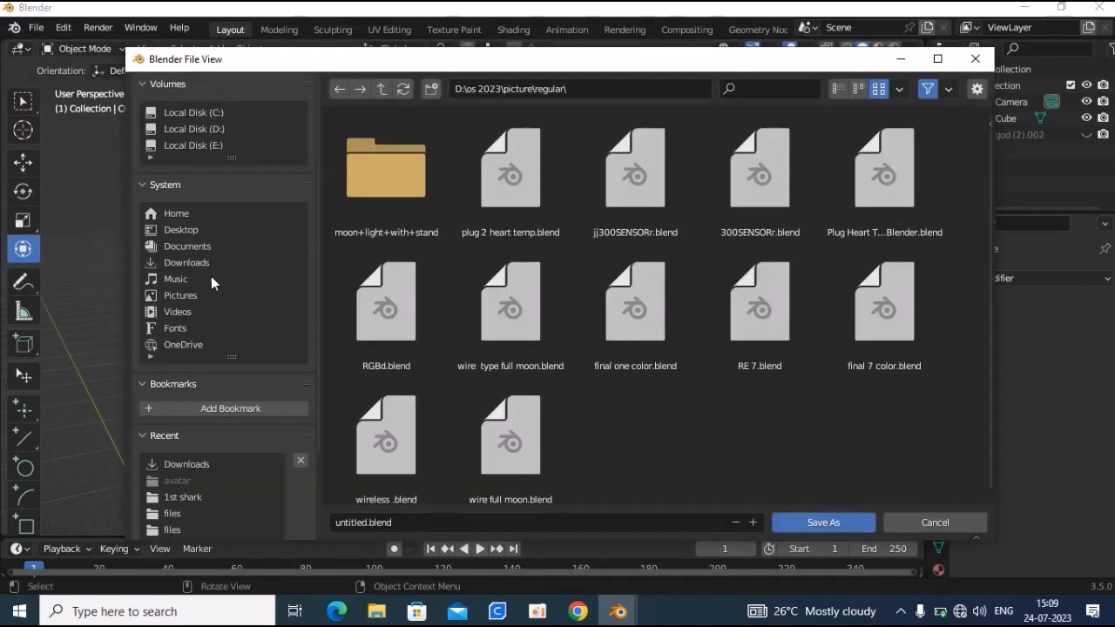
click(186, 262)
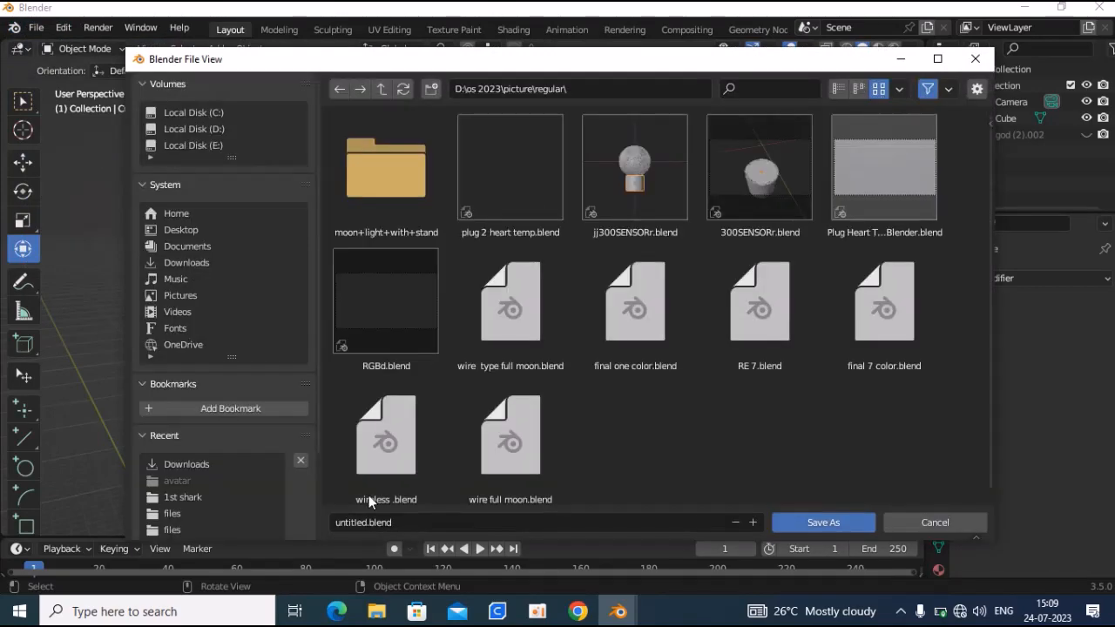
click(369, 522)
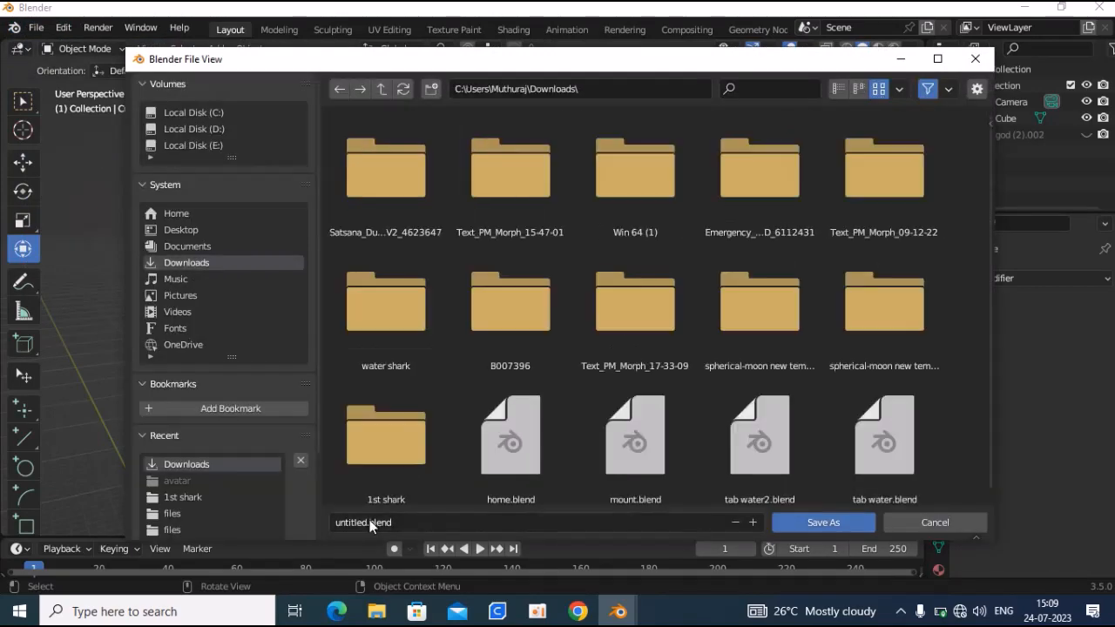
click(825, 523)
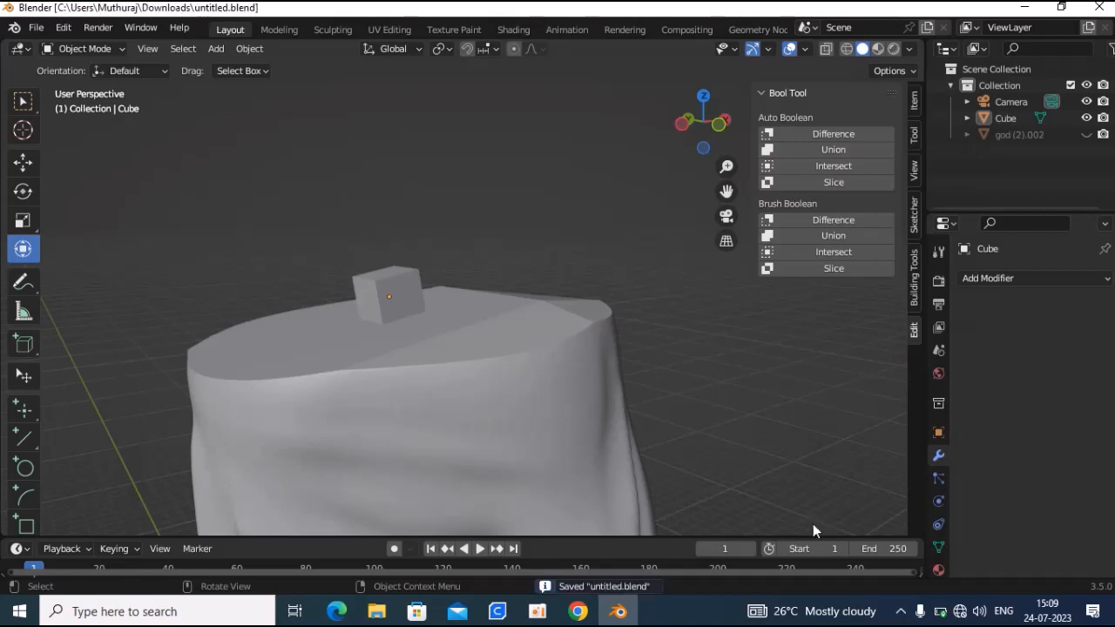
click(1086, 134)
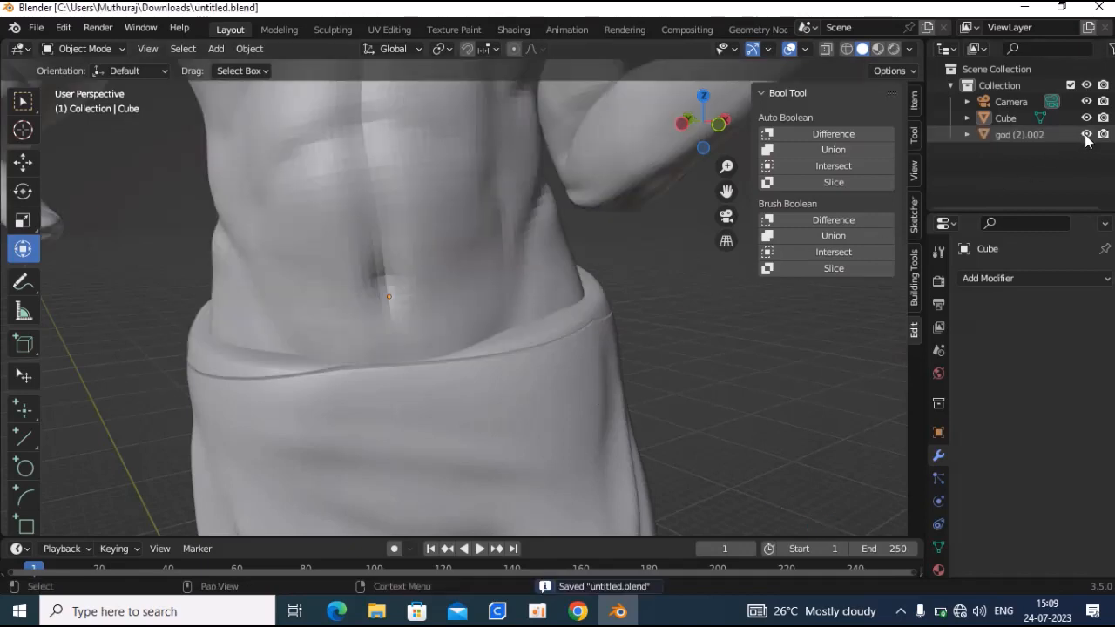
Delete the upper body and look up the STL export format for the legs with the peg
click(1031, 139)
key(Delete)
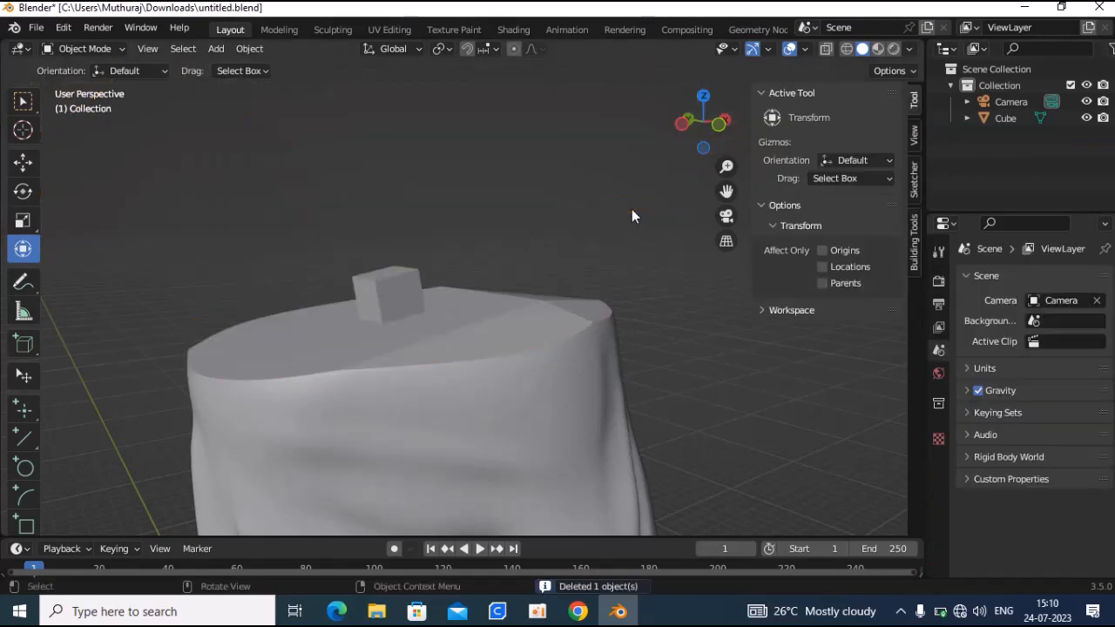
click(447, 305)
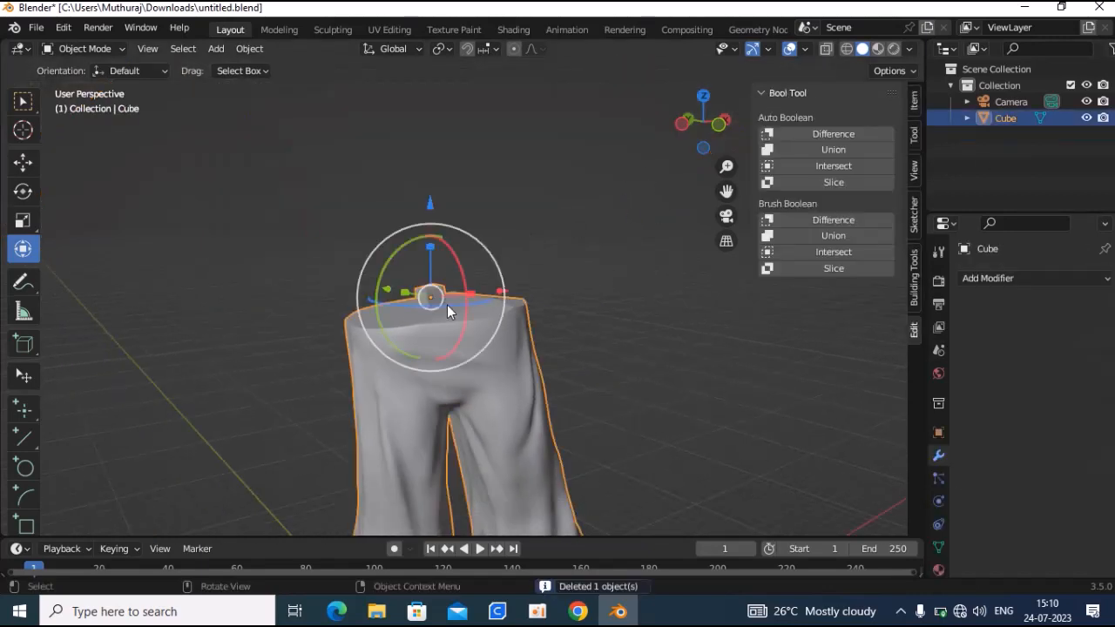
click(35, 27)
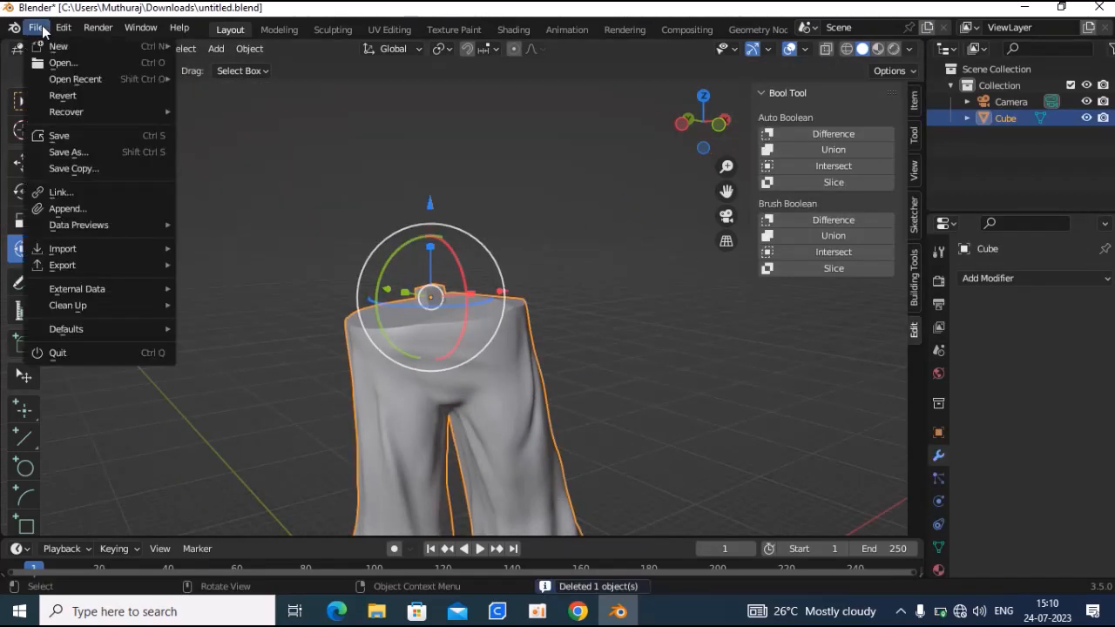
mouse_move(89, 266)
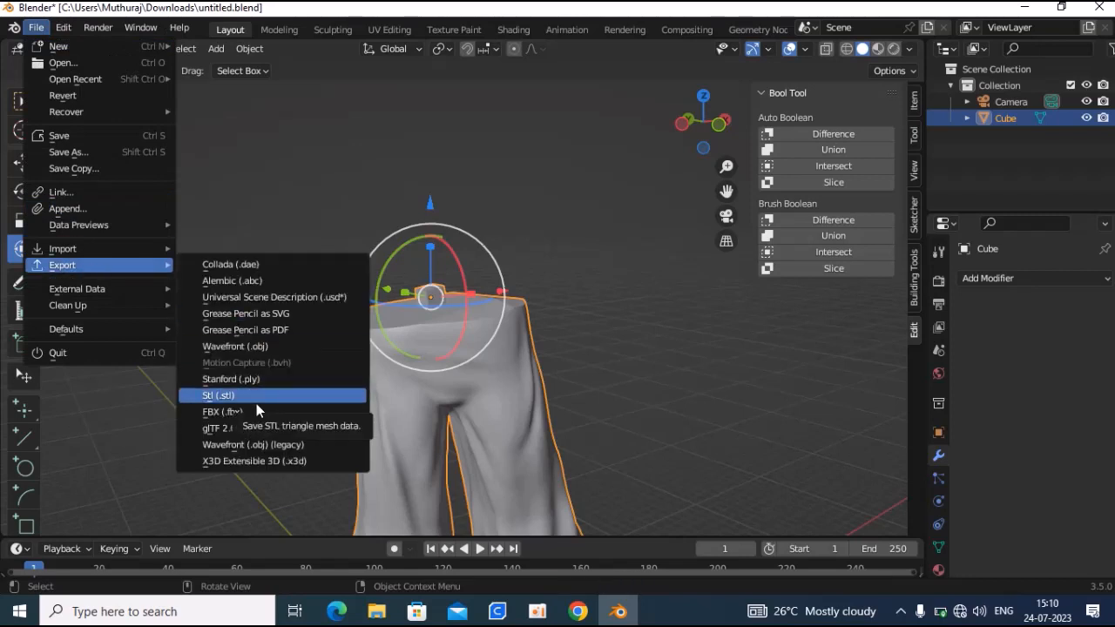
click(581, 211)
Undo the deletion of the upper body
key(ctrl+z)
key(ctrl+z)
key(ctrl+z)
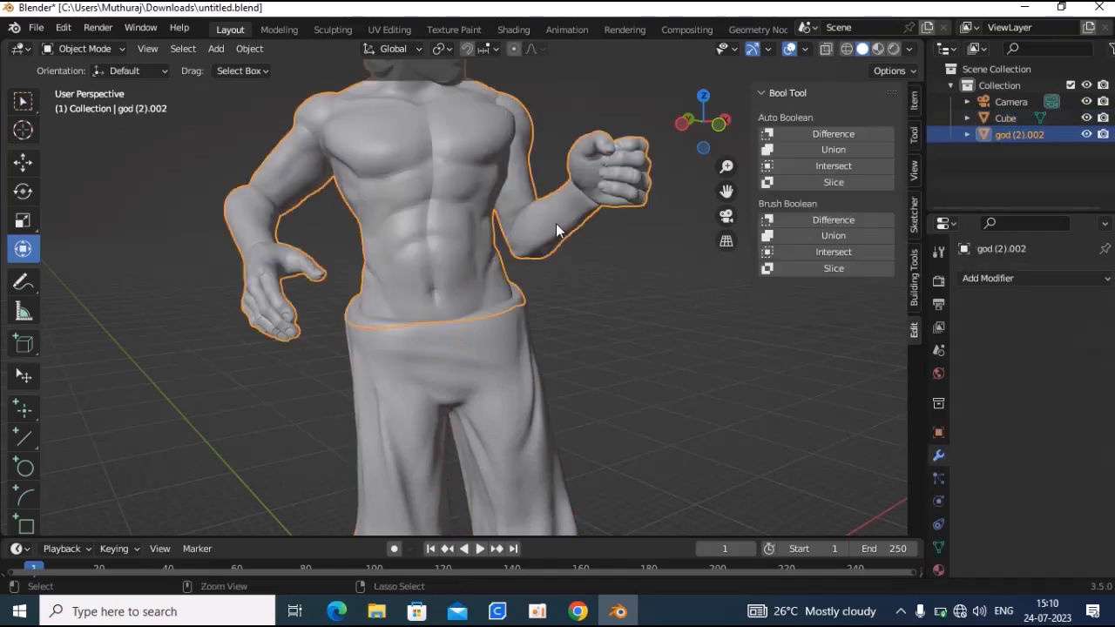
Delete the legs with the peg and check the square socket in the underside of the upper body
click(492, 330)
key(Delete)
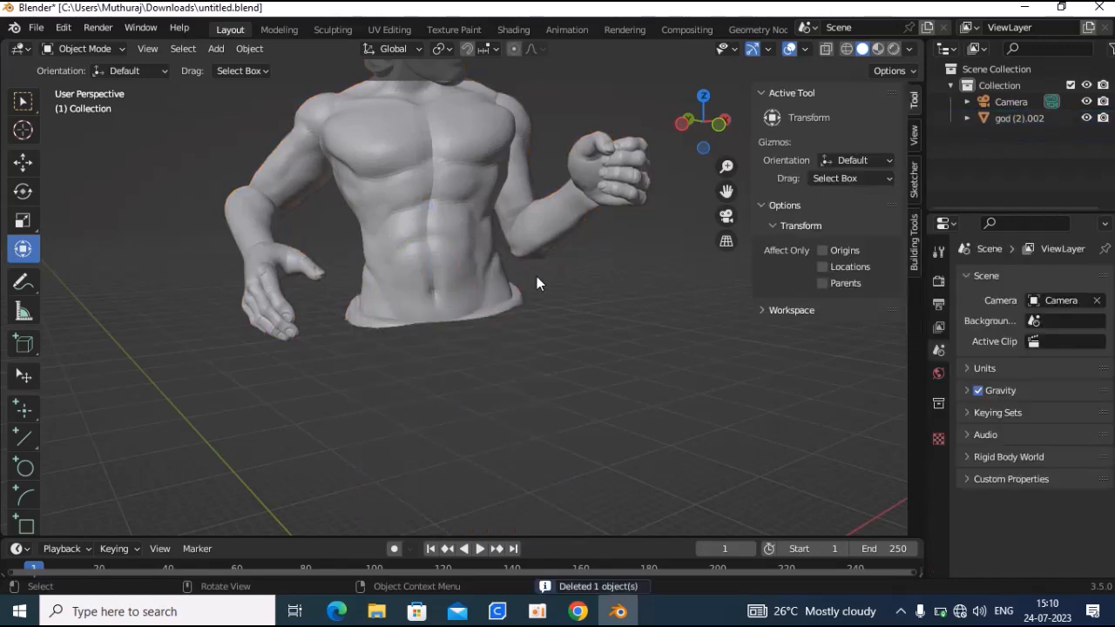
drag(709, 145, 711, 17)
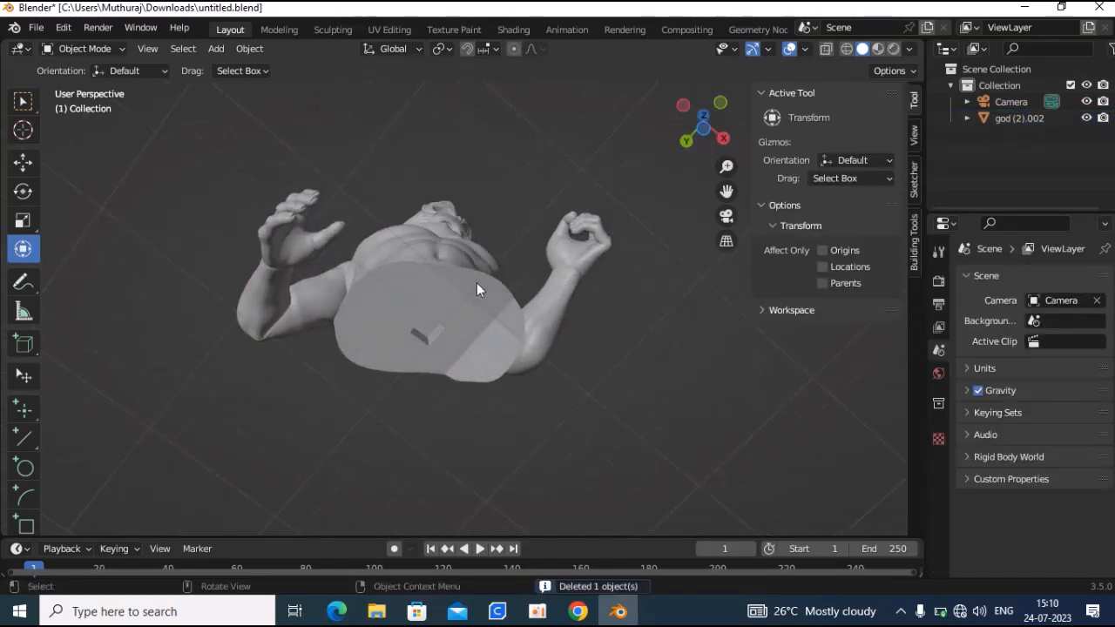
drag(704, 130, 704, 268)
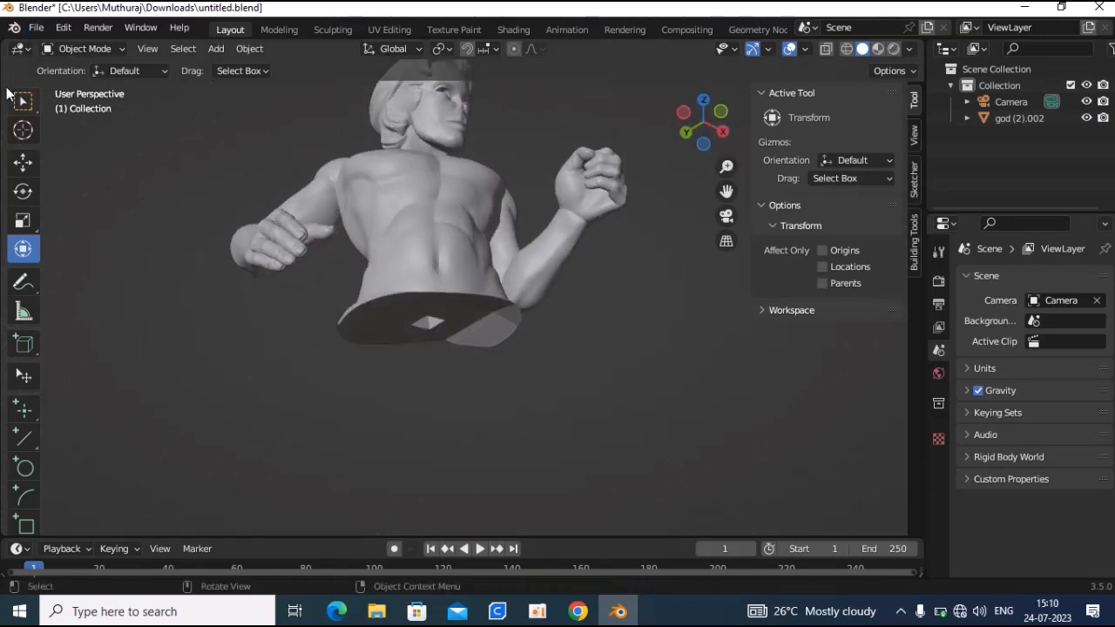
Open the STL export dialog for the upper body and close it without exporting
click(36, 27)
mouse_move(70, 265)
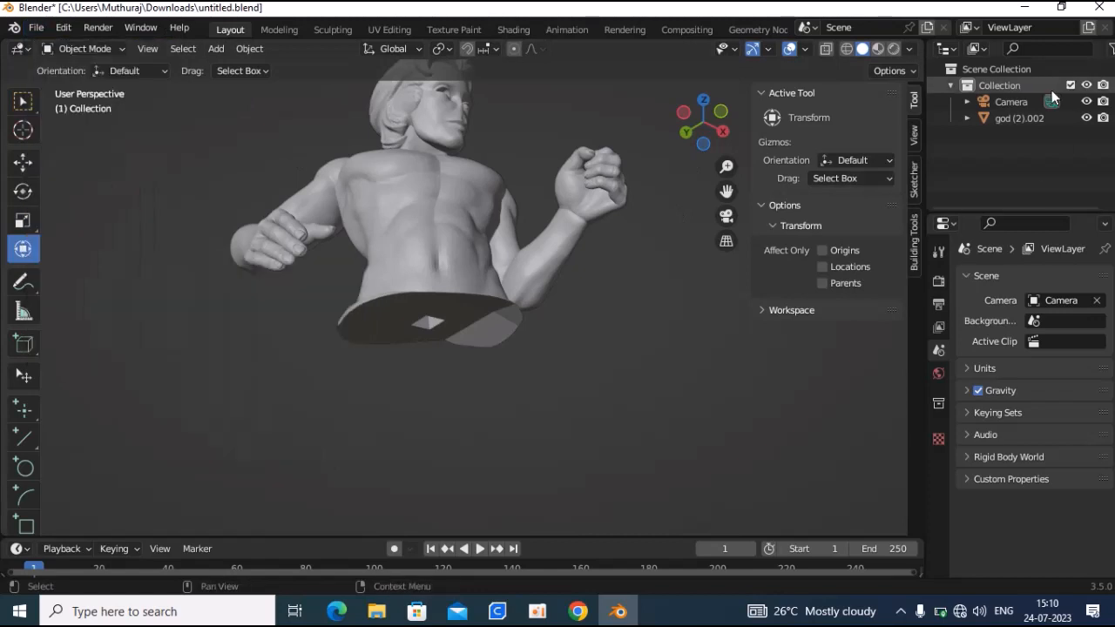
click(36, 27)
mouse_move(76, 267)
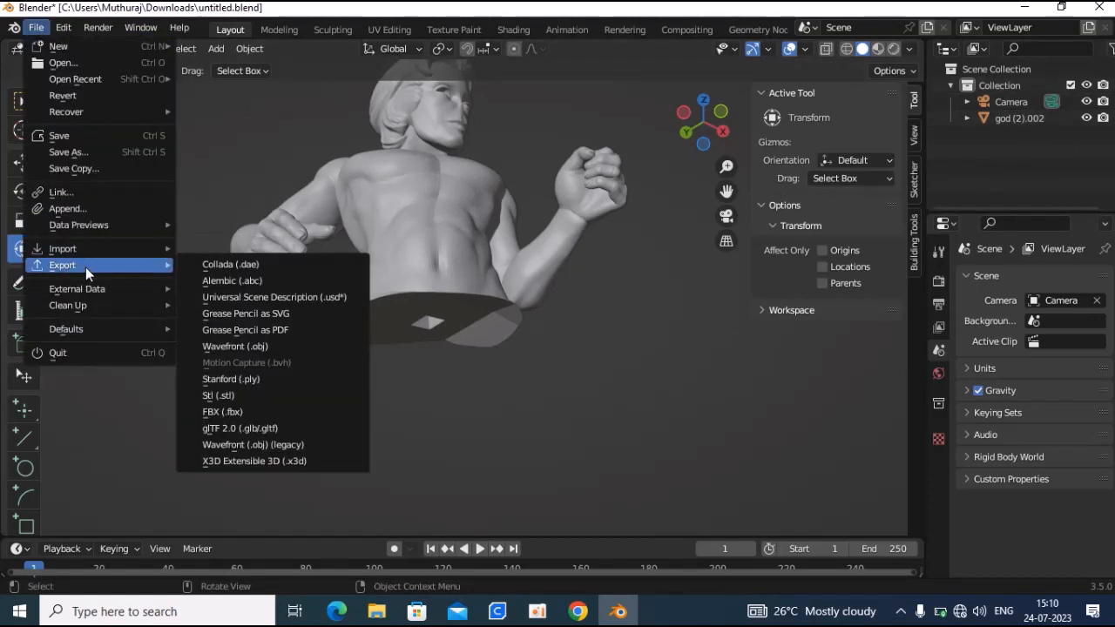
click(247, 396)
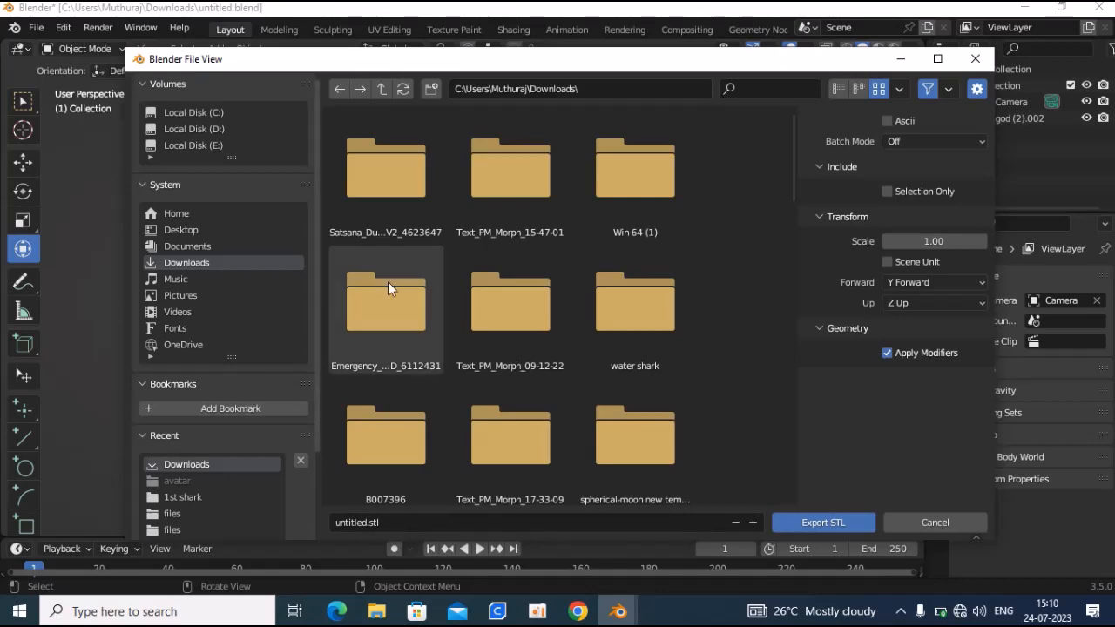
click(974, 58)
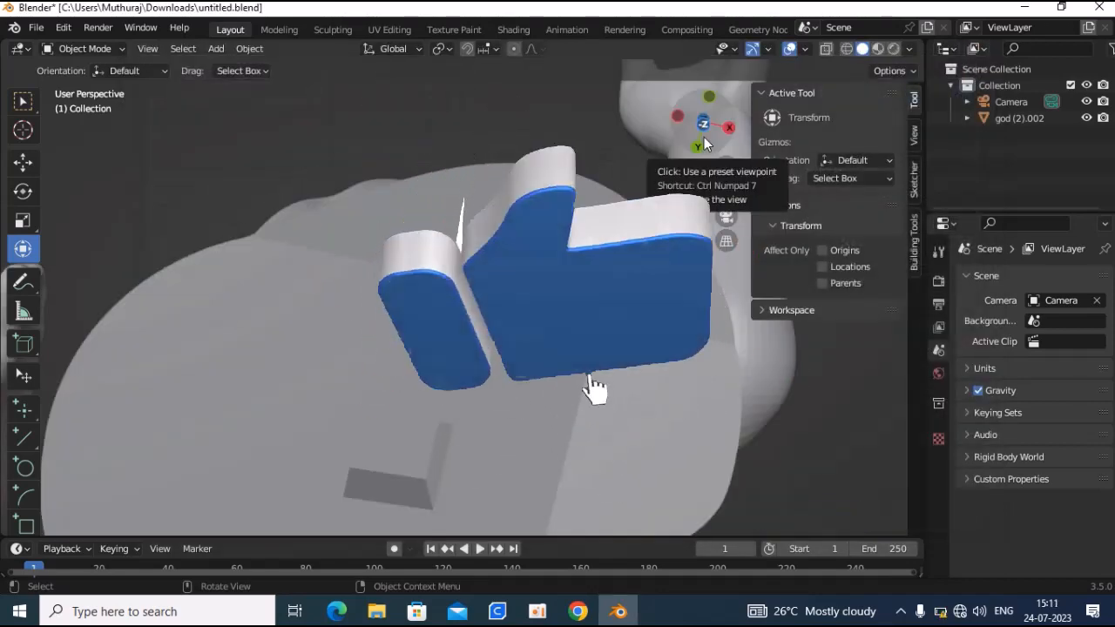
click(540, 612)
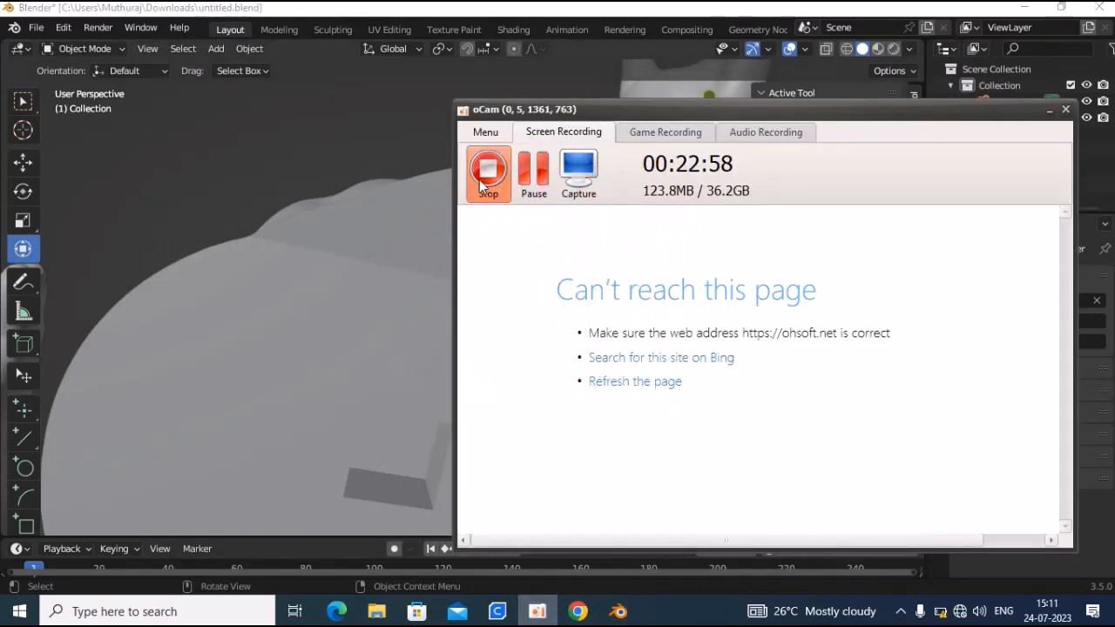